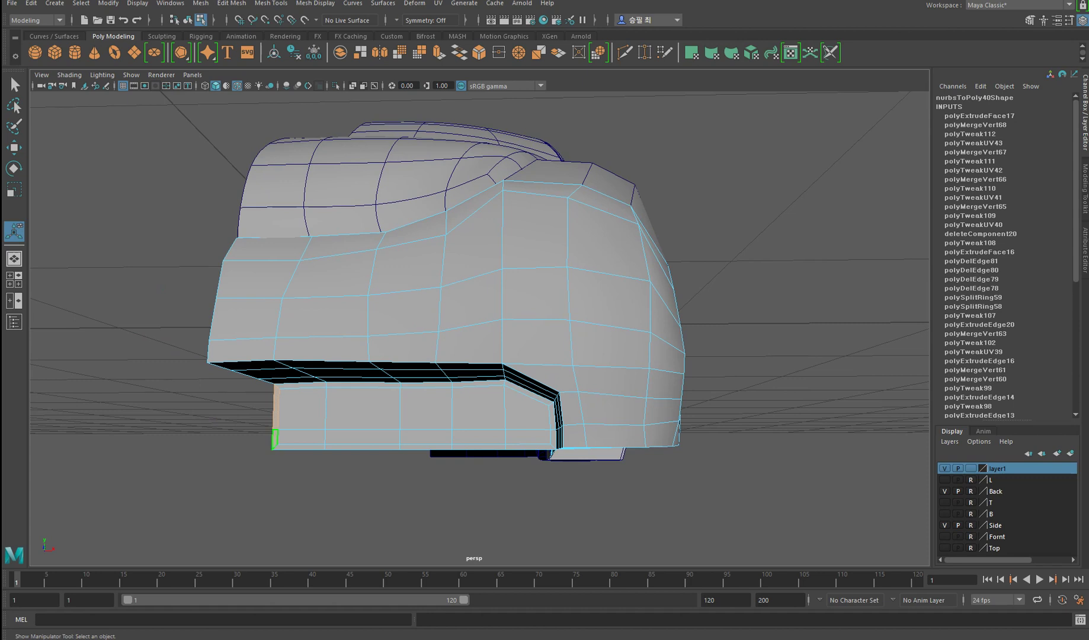
- Delete the narrow faces at the open end of the lower panel and move the exposed end edges outward, flush with the border
alt+drag(287, 446, 274, 439)
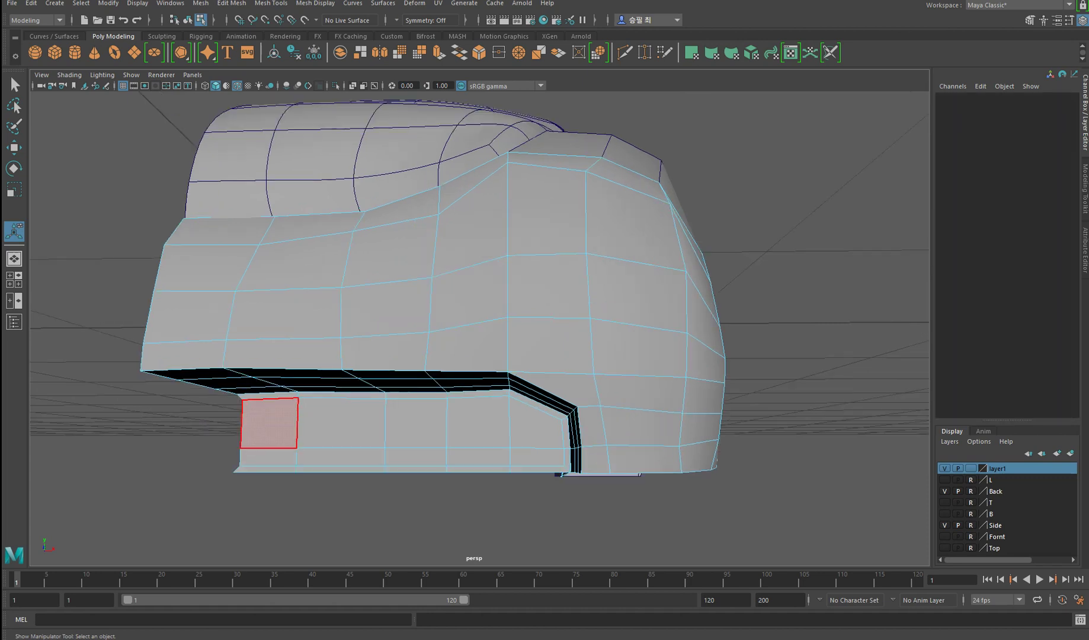
key(q)
key(F10)
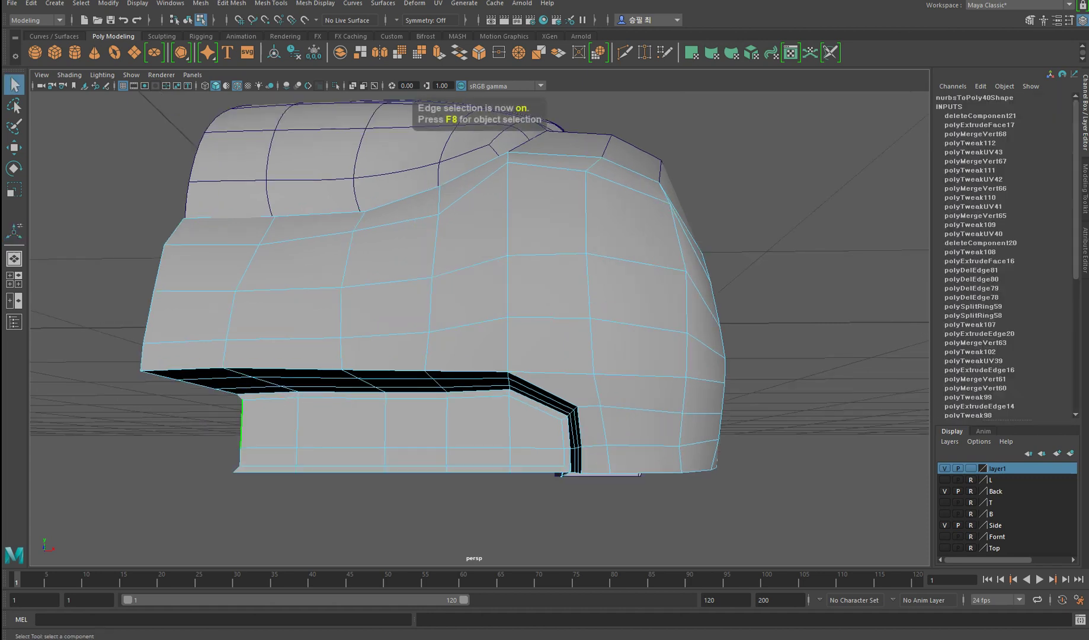
key(w)
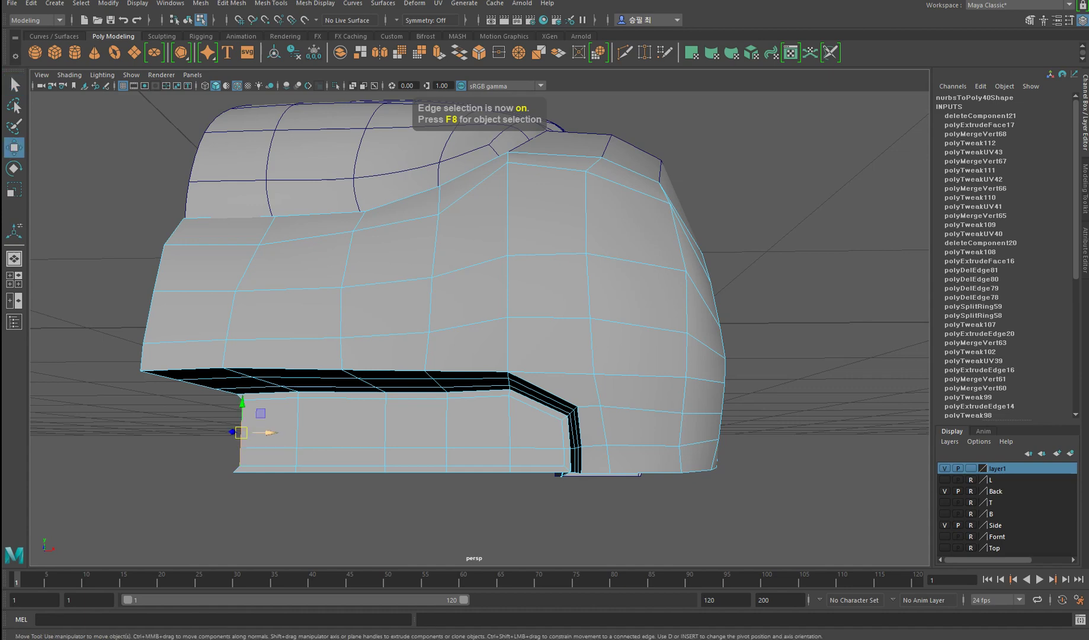
drag(268, 432, 262, 433)
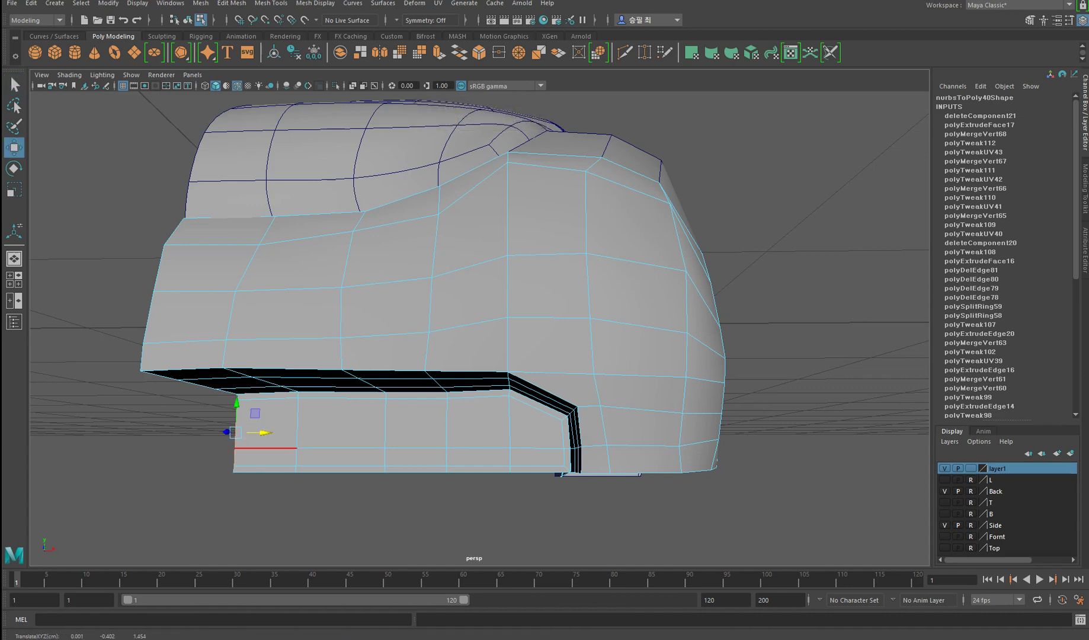
- Extrude all the recessed underside faces together, including the curved corner wall, with an Offset of 0.01
alt+drag(475, 296, 314, 255)
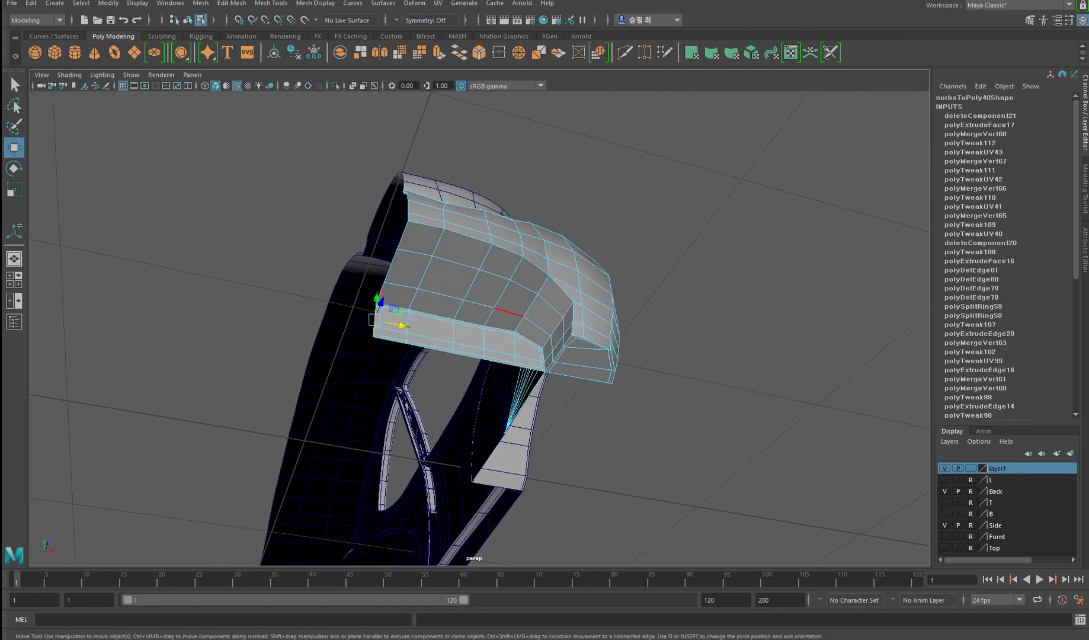
mouse_move(498, 328)
alt+mouse_down()
mouse_move(483, 324)
mouse_move(507, 344)
alt+mouse_up()
key(F11)
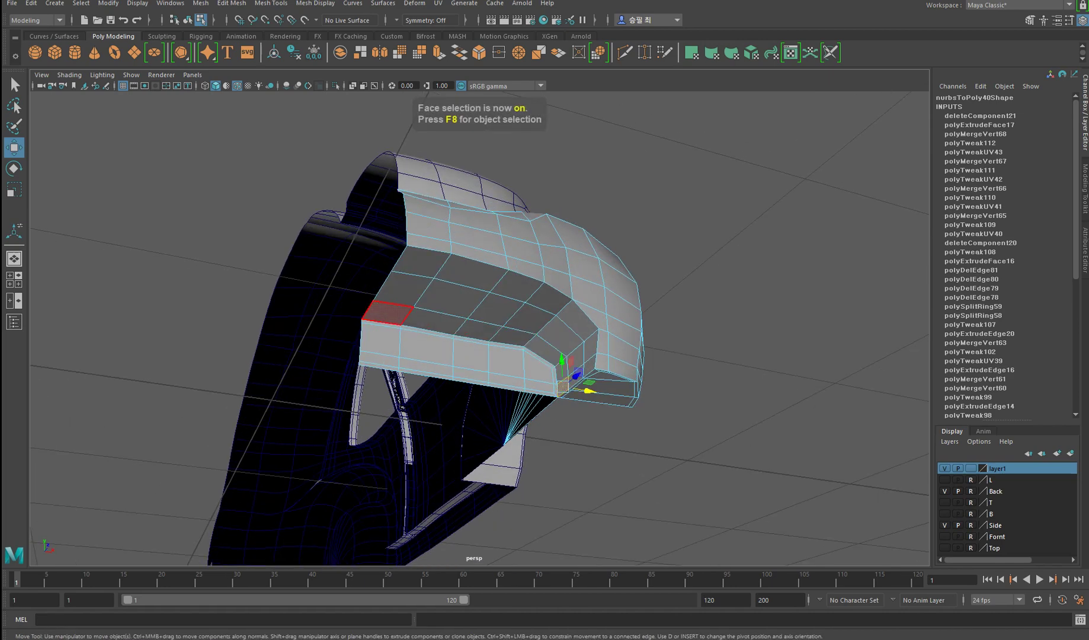
shift+double_click(387, 313)
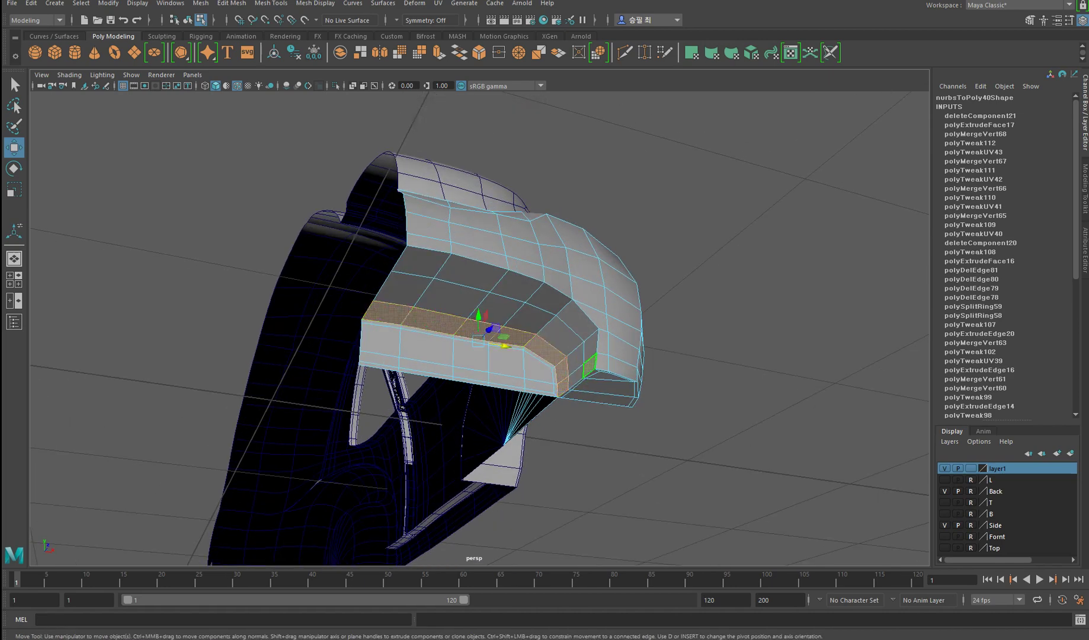
shift+double_click(403, 288)
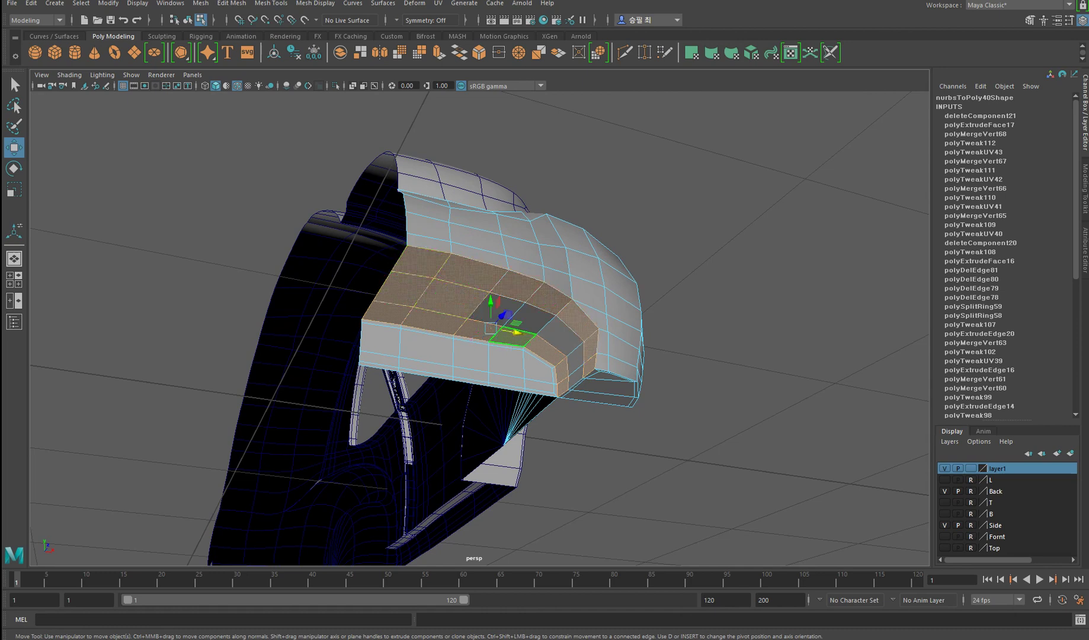
shift+double_click(575, 377)
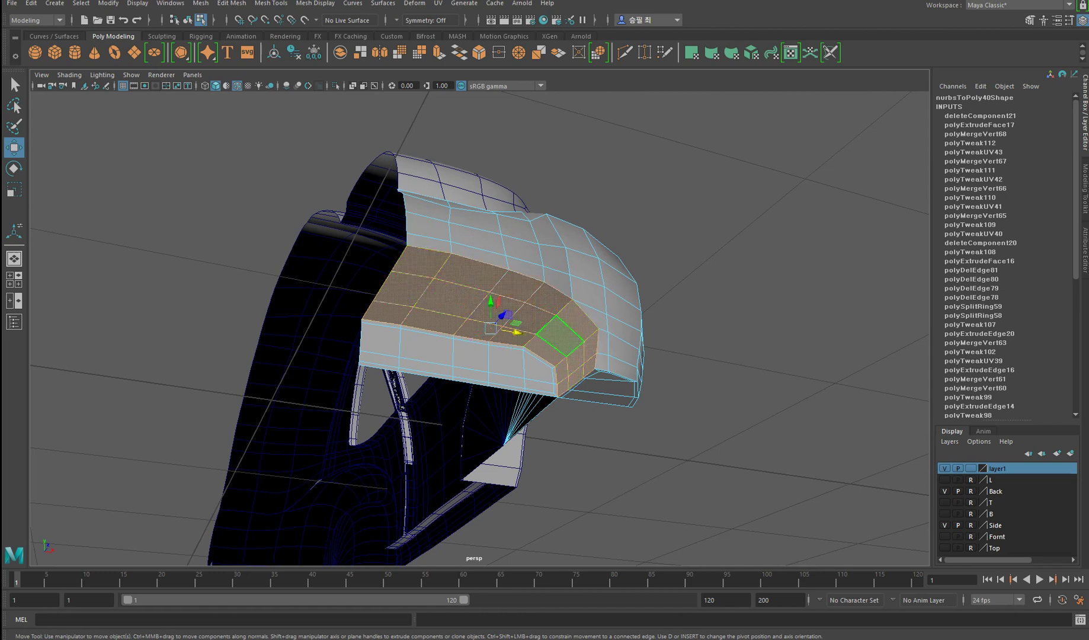
shift+right_drag(560, 345, 563, 360)
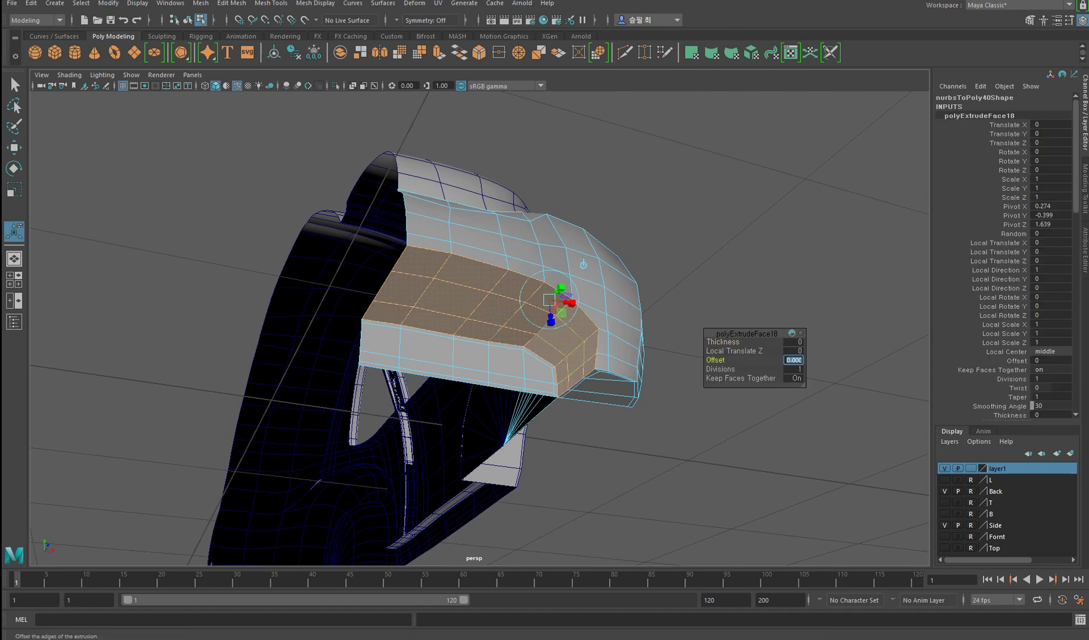
text(0.01)
key(Return)
- Delete the sliver faces at the recess's open end and move the exposed edges flush with the border
alt+drag(395, 260, 409, 248)
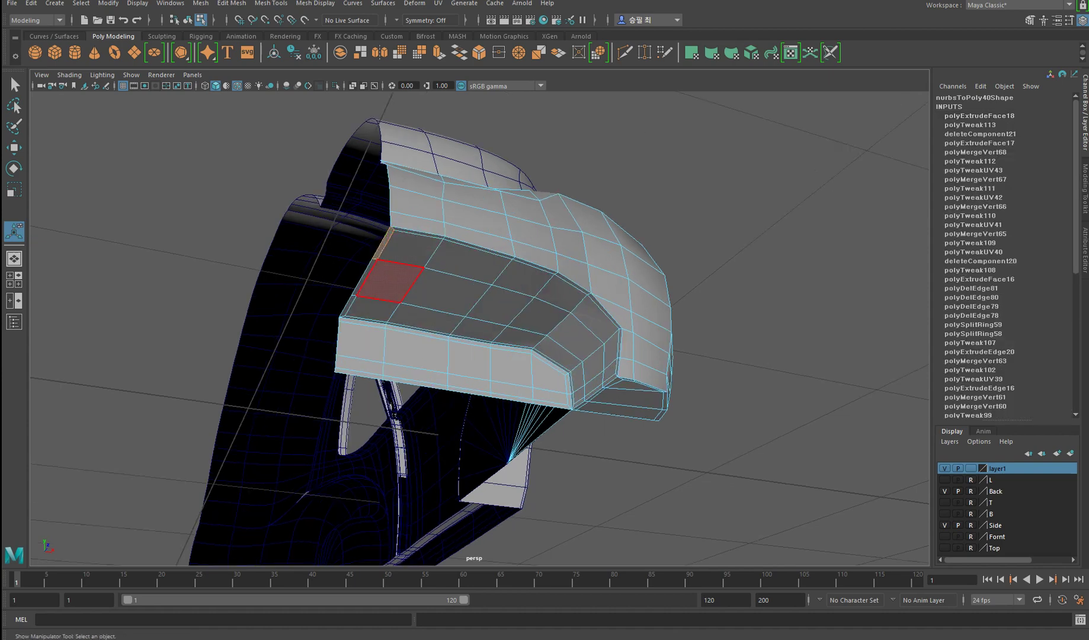
click(365, 277)
key(ctrl+z)
key(F10)
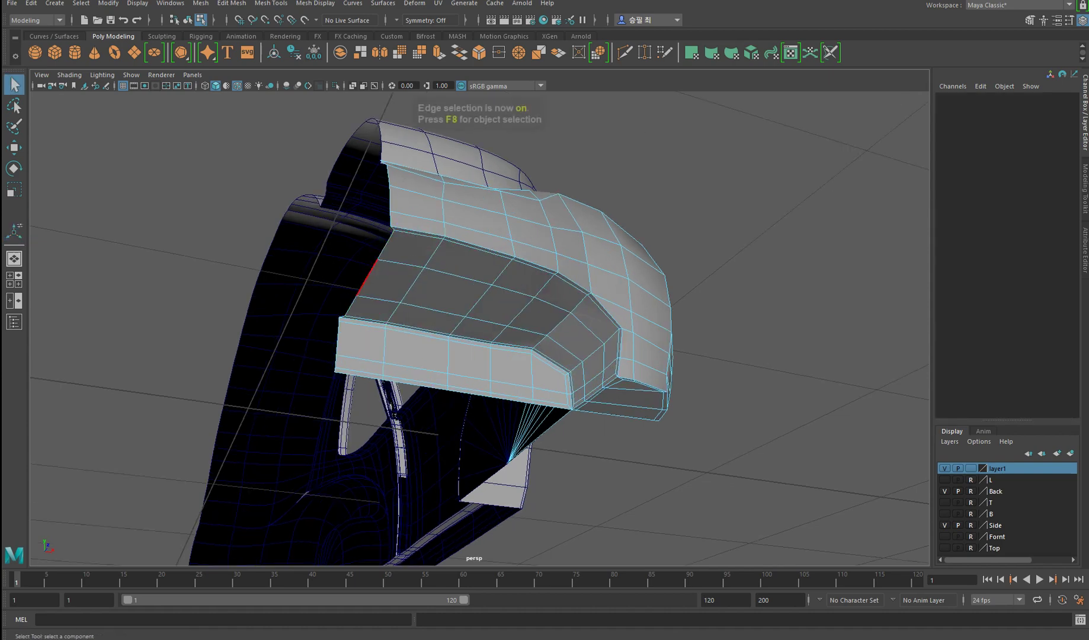
click(371, 273)
key(w)
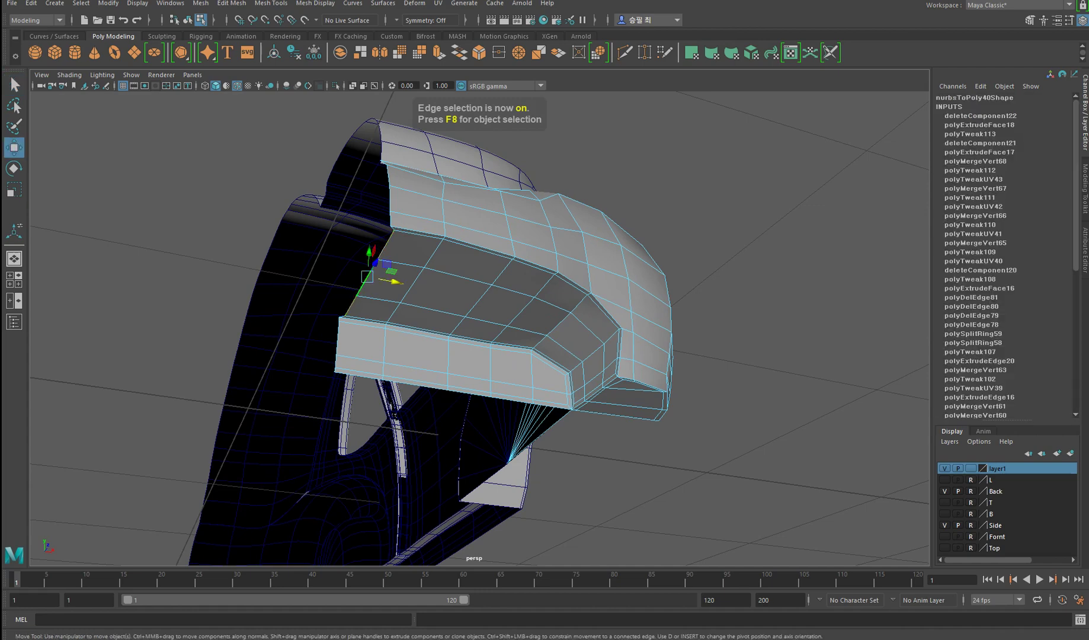
- Adjust the vertex at the bottom corner where the lower panel meets the recess wall
alt+drag(474, 296, 433, 213)
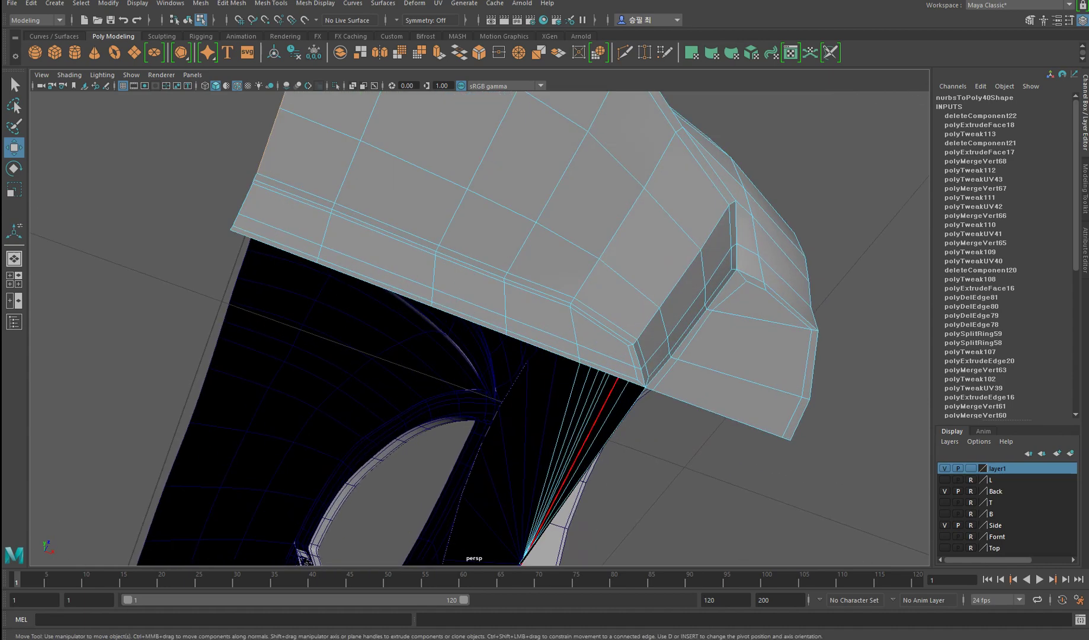
key(F9)
click(646, 388)
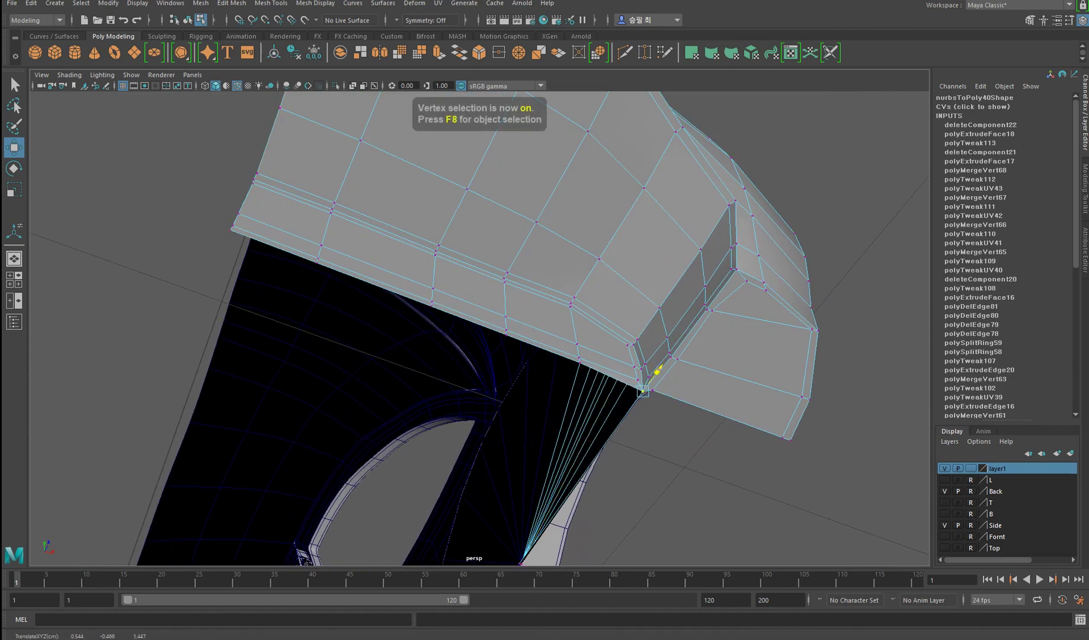
alt+drag(432, 213, 391, 184)
drag(645, 307, 592, 332)
- Delete the narrow strip of faces along the lower panel's bottom border
key(F10)
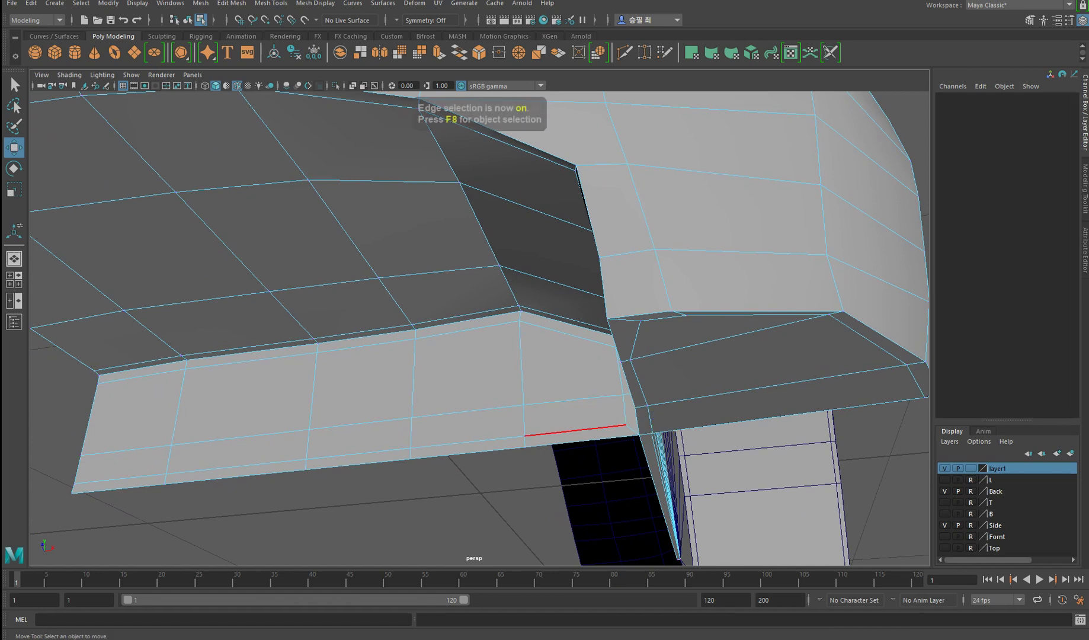
click(581, 437)
shift+click(469, 445)
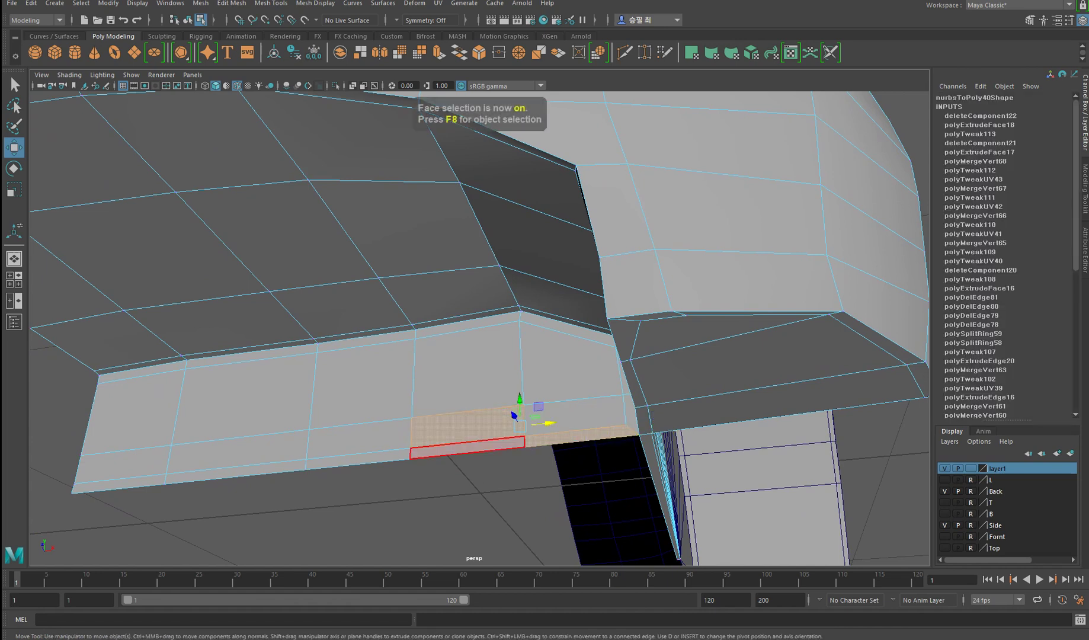
shift+click(358, 459)
shift+click(237, 466)
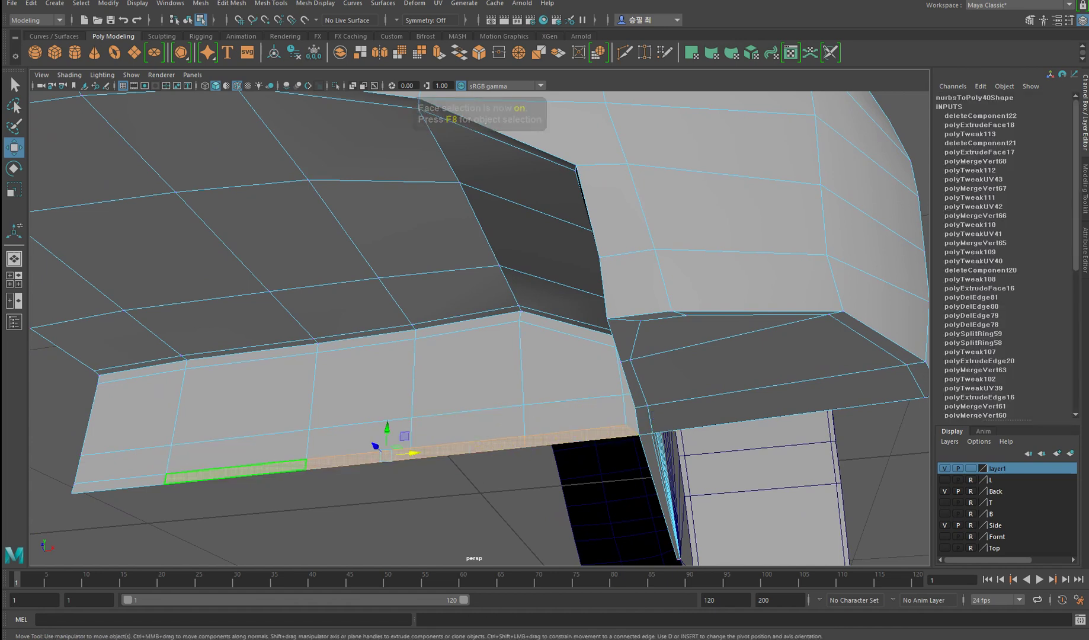
shift+click(119, 484)
key(Delete)
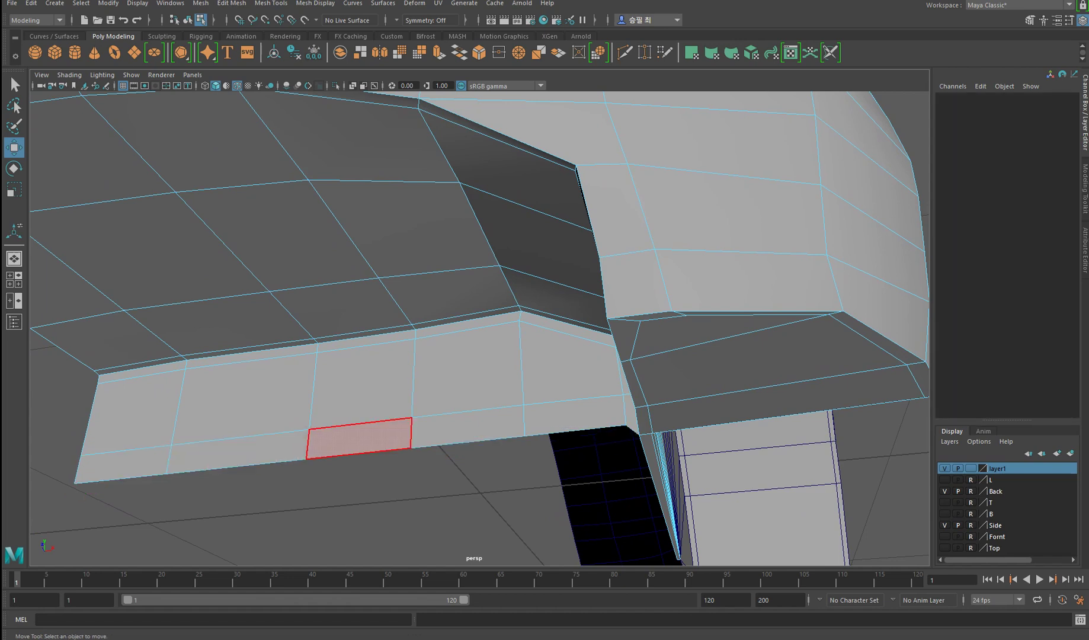
- Try to move the lower panel's five bottom border edges vertically and preview the mesh smoothed
key(F10)
click(587, 430)
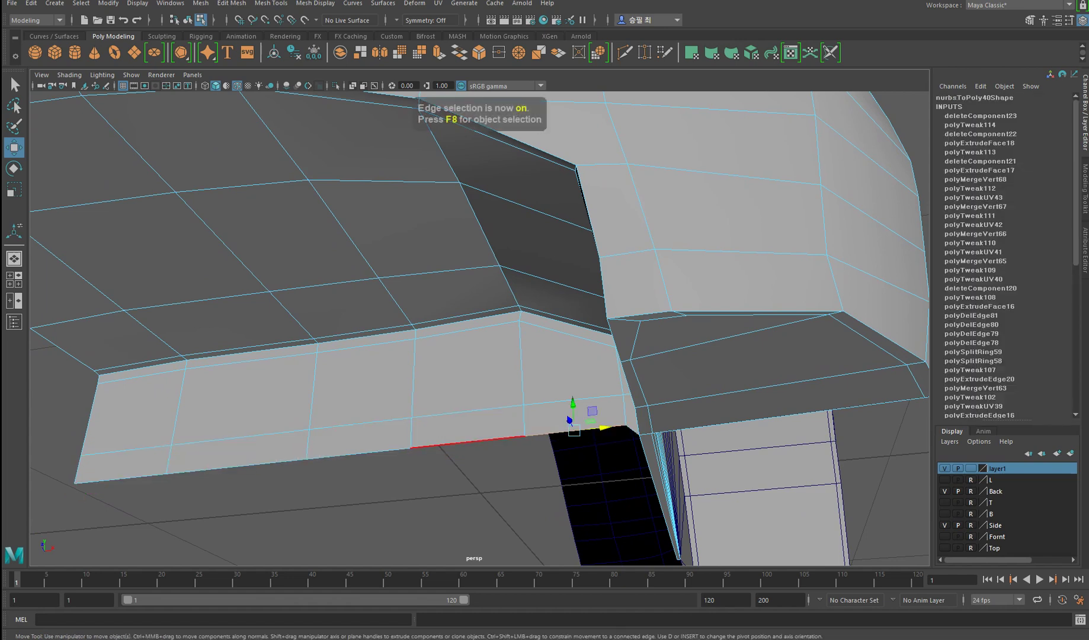
shift+click(480, 441)
shift+click(356, 453)
shift+click(237, 466)
shift+click(118, 480)
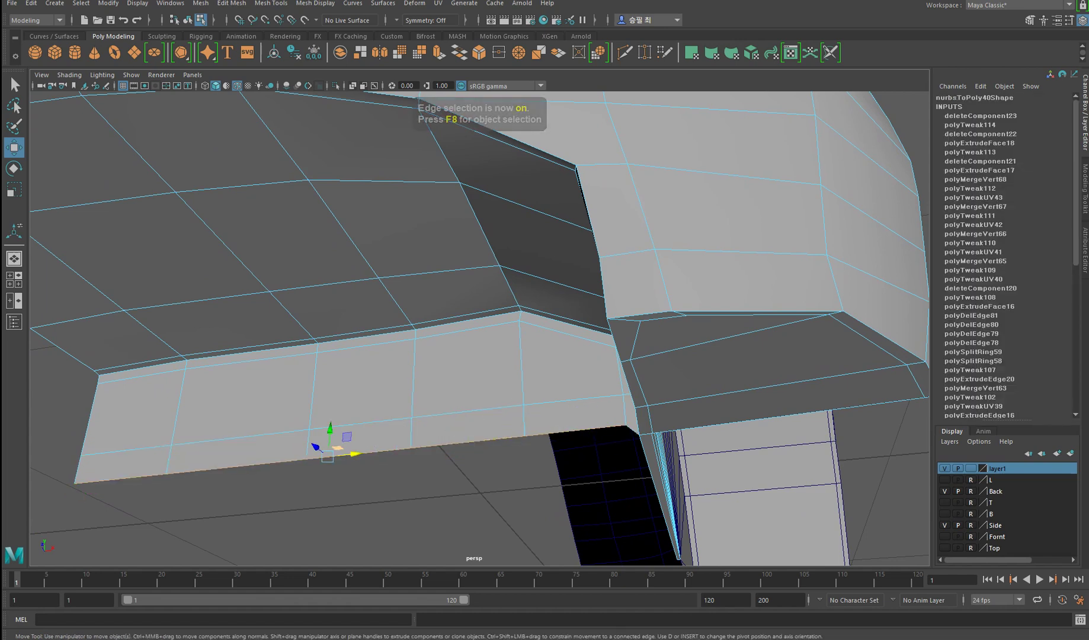
mouse_move(329, 435)
mouse_down()
mouse_move(451, 435)
mouse_move(551, 403)
mouse_up()
key(3)
- Undo the bottom edge move and selection and the deletion of the bottom face strip
key(ctrl+z)
key(ctrl+z)
key(ctrl+z)
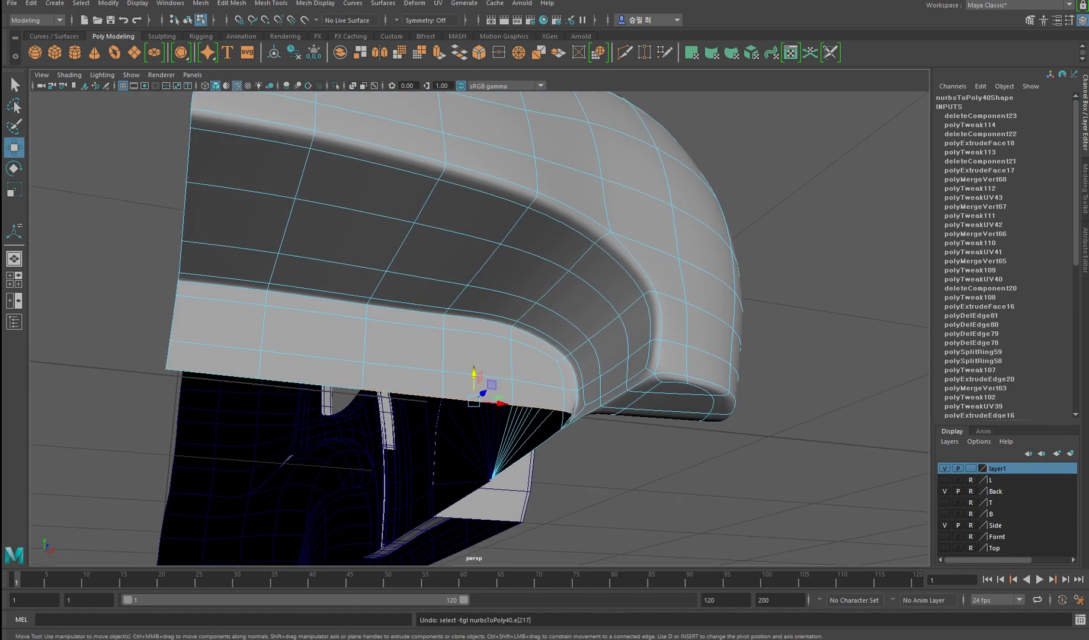
key(ctrl+z)
key(ctrl+z)
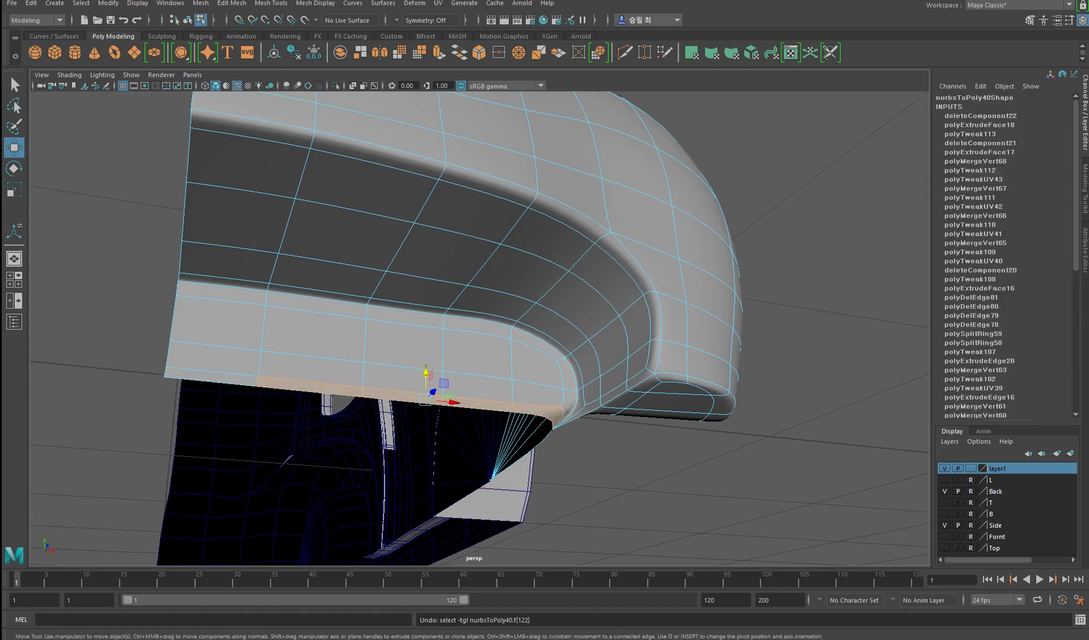
- Return to the unsmoothed display, try Delete Edge on the diagonal edges at the recess's lower corner, and undo it
key(1)
alt+drag(551, 403, 604, 367)
scroll(625, 351, up, 5)
scroll(626, 351, up, 3)
scroll(604, 368, up, 5)
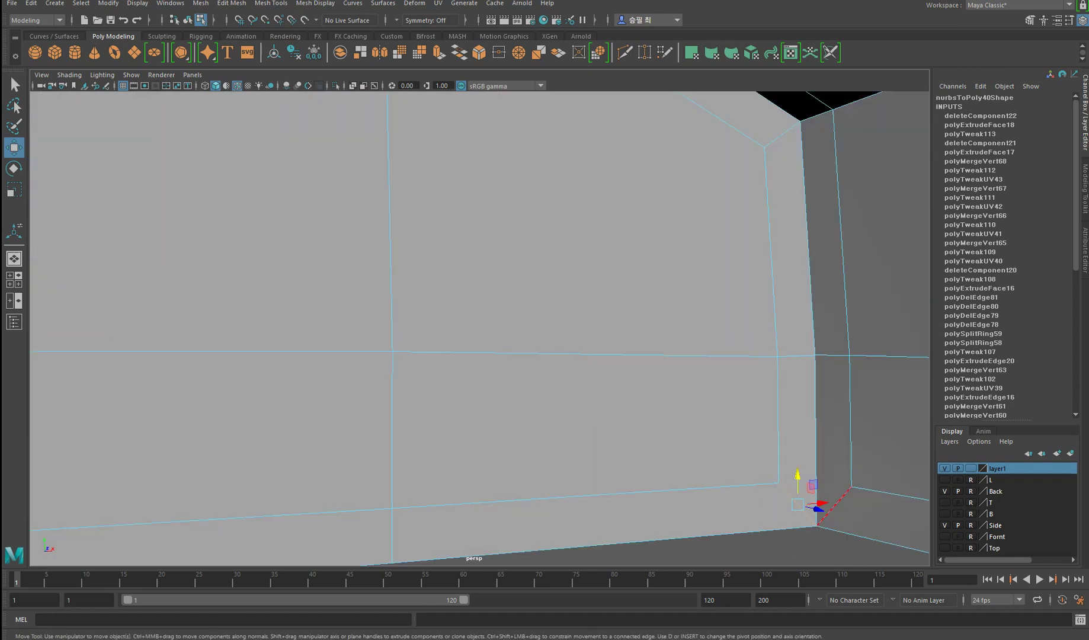
shift+right_drag(839, 444, 837, 468)
key(ctrl+z)
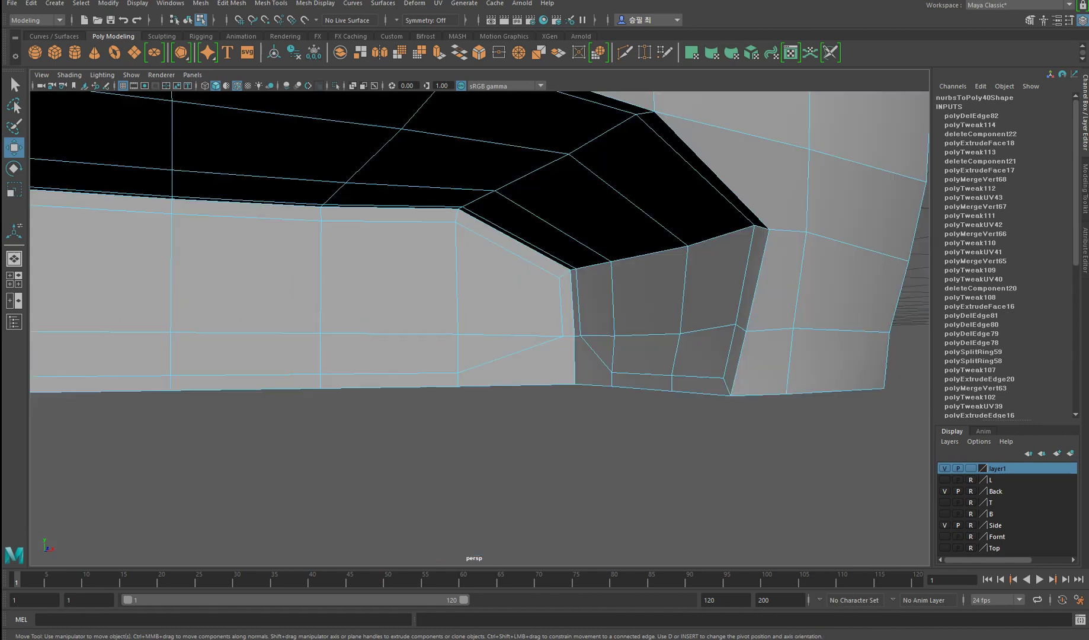
- Remove the diagonal corner edges while keeping their vertices, and Multi-Cut from the panel's inner corner vertex straight down to the bottom border
alt+drag(569, 332, 533, 332)
scroll(474, 267, up, 5)
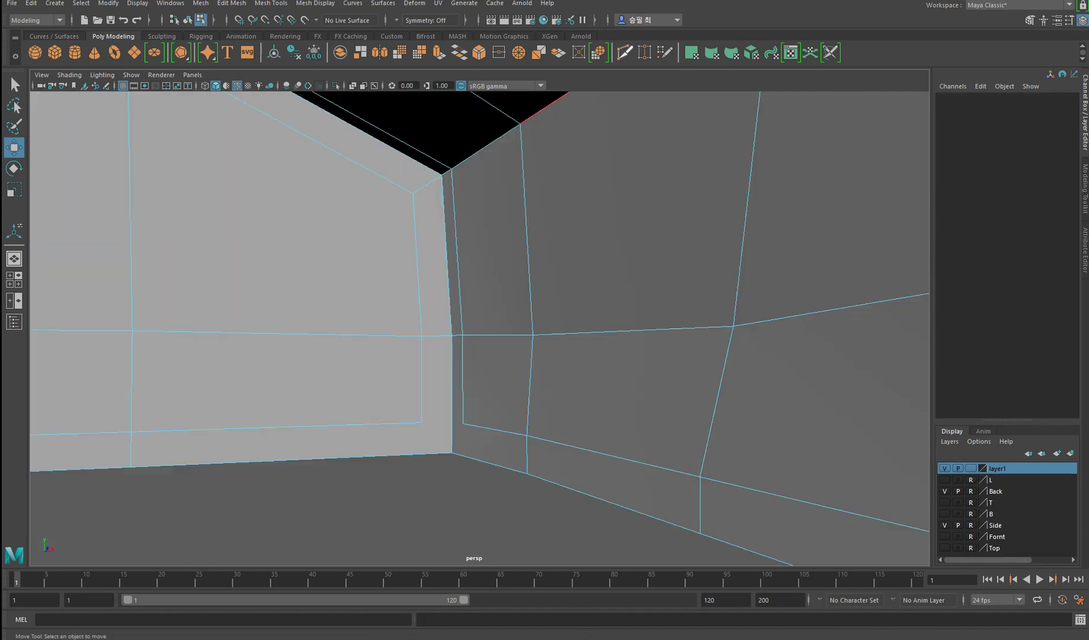
key(ctrl+shift+x)
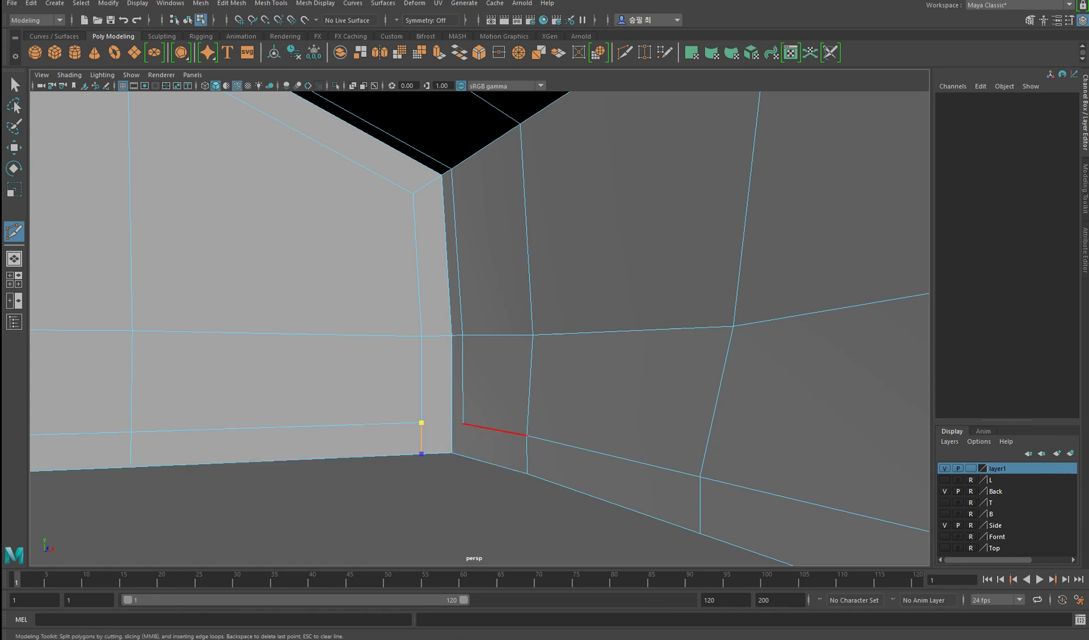
key(Return)
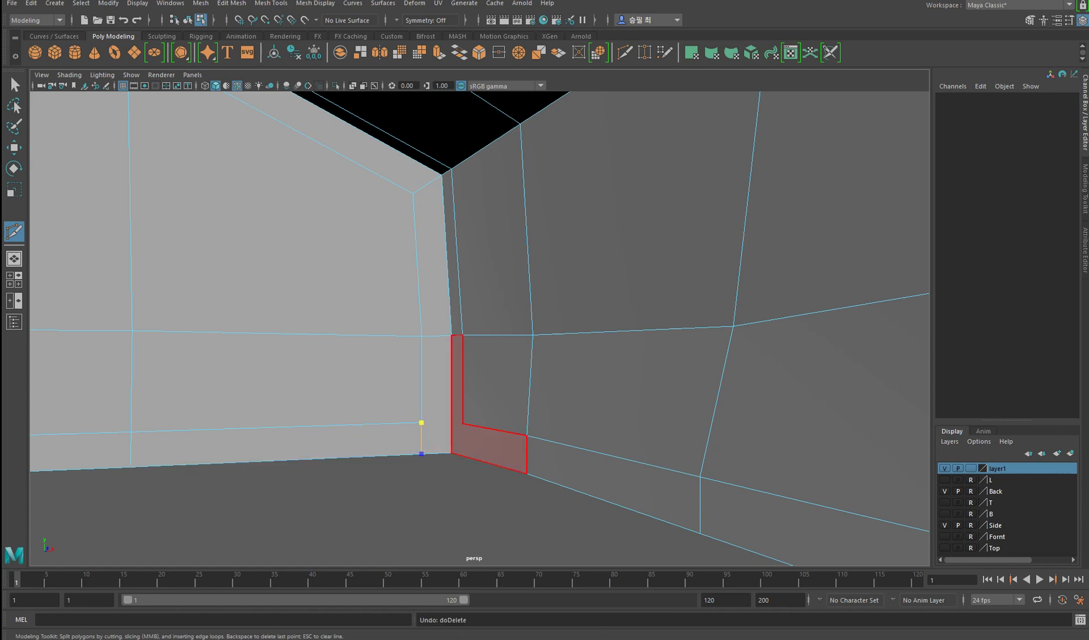
key(w)
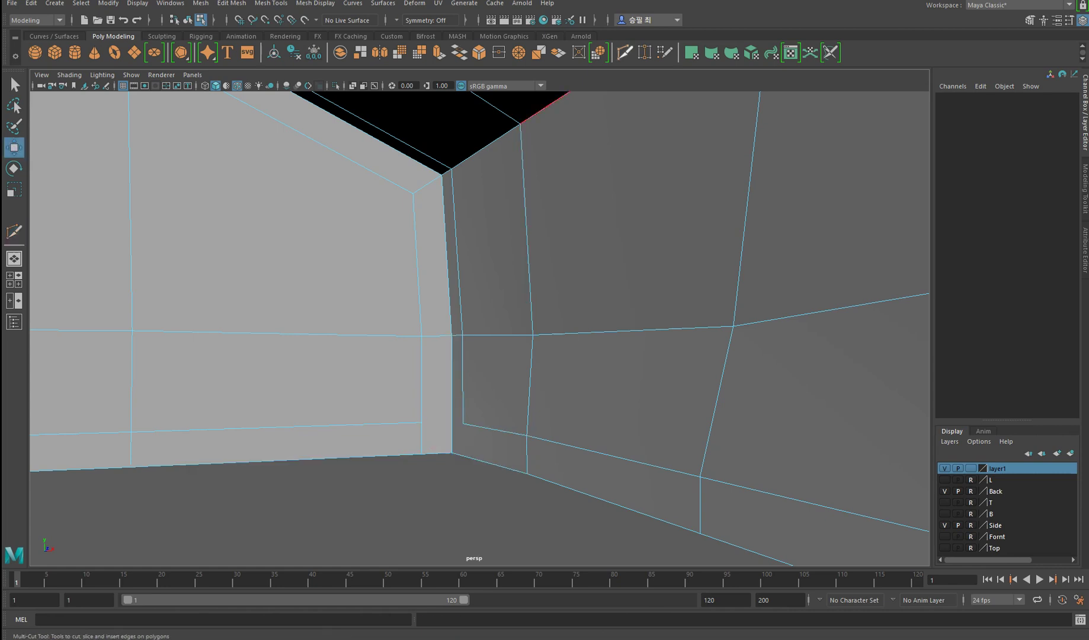
- Multi-Cut a matching edge on the adjoining recess wall, from its inner corner vertex down to the bottom border
key(ctrl+shift+x)
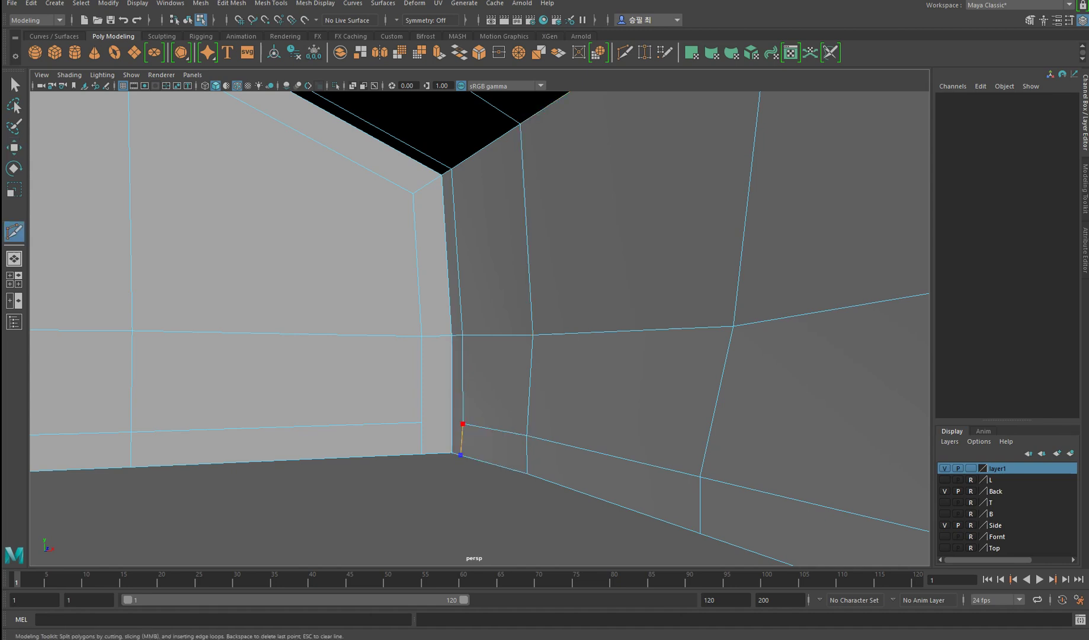
mouse_move(859, 351)
alt+right_down()
mouse_move(800, 350)
mouse_move(915, 351)
mouse_move(842, 350)
mouse_move(866, 350)
alt+right_up()
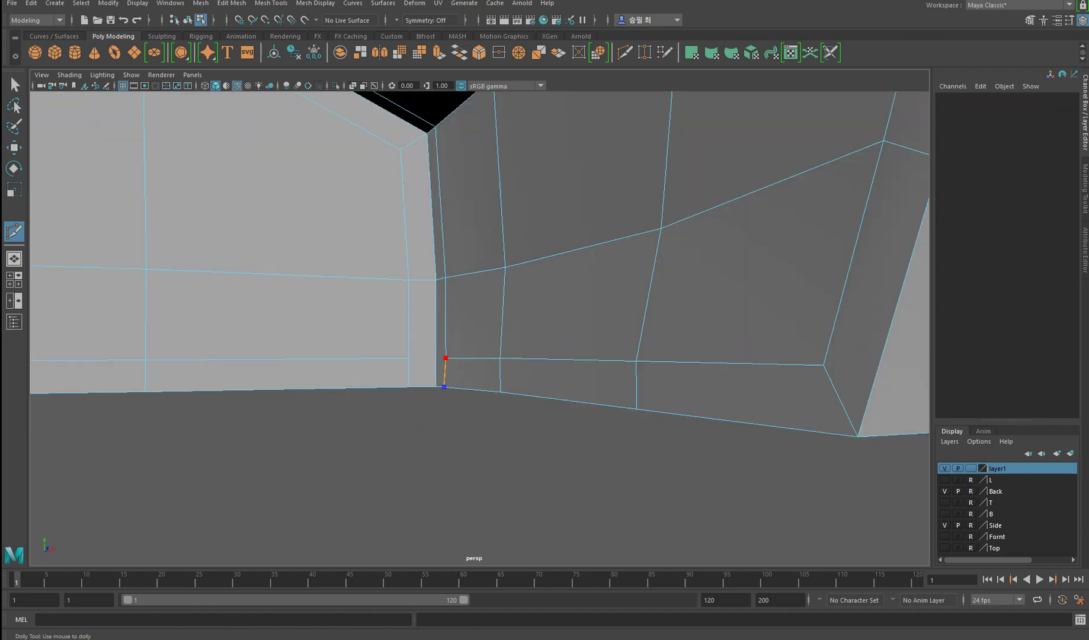
key(w)
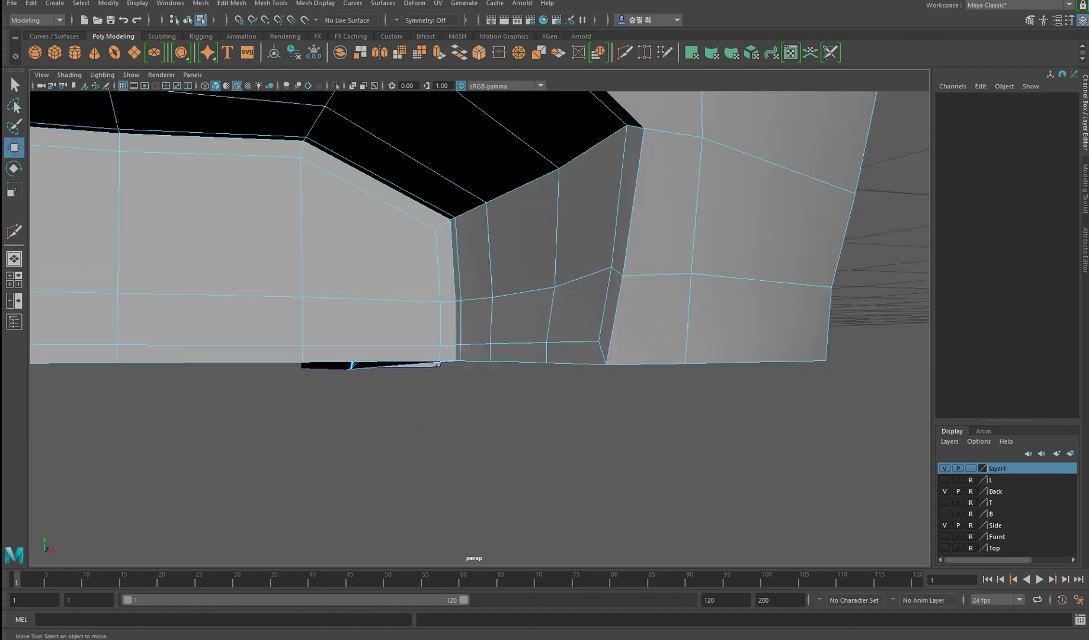
- Align the new bottom border vertex on the recess wall with its cut edge and preview the mesh smoothed
key(F9)
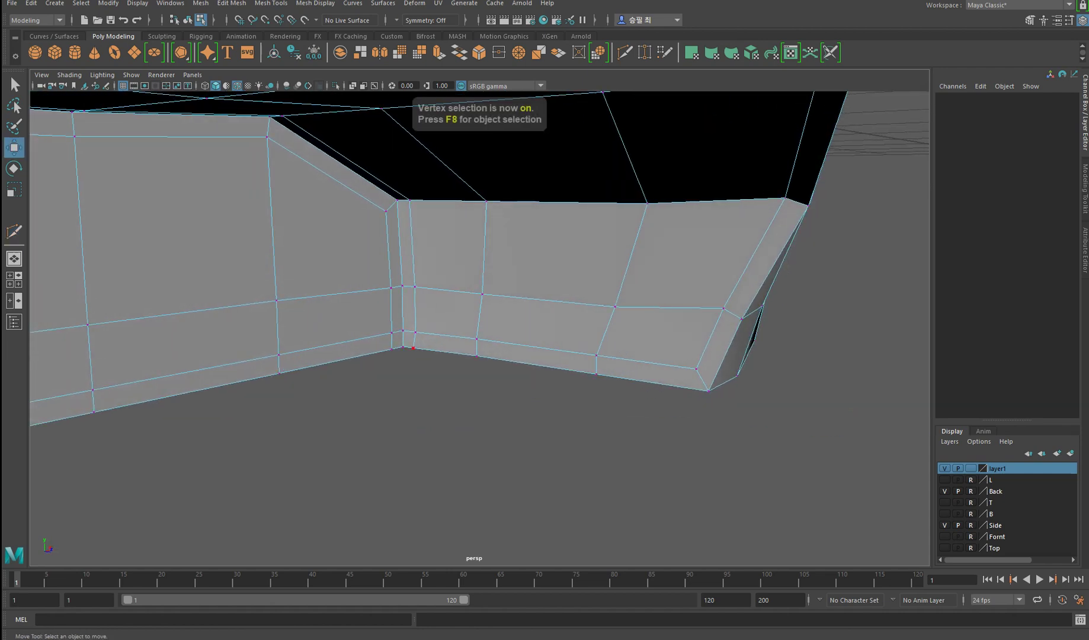
click(414, 349)
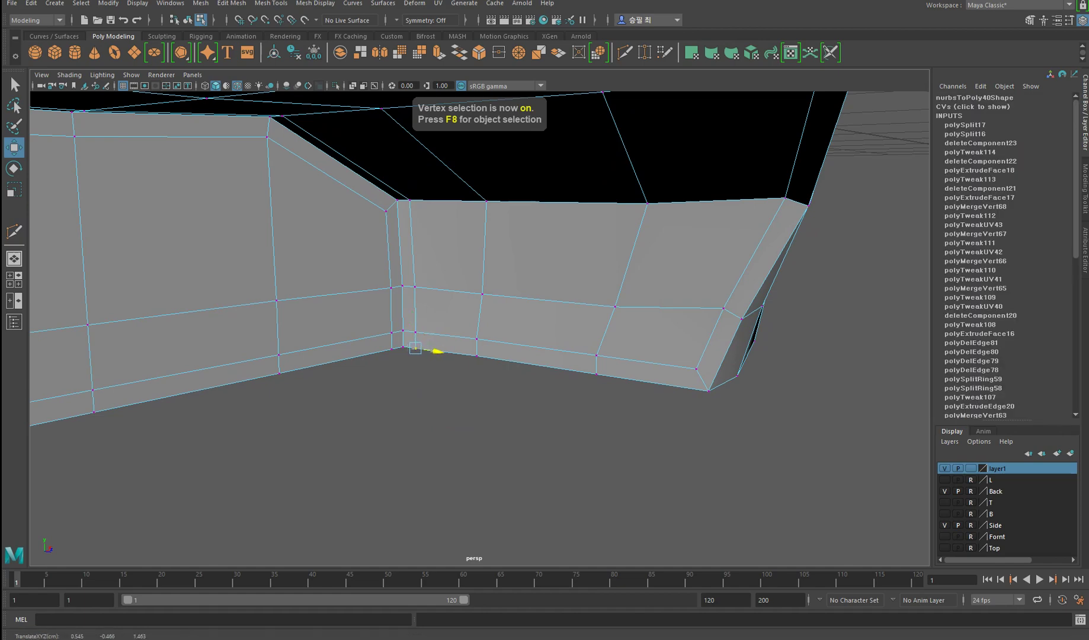
key(3)
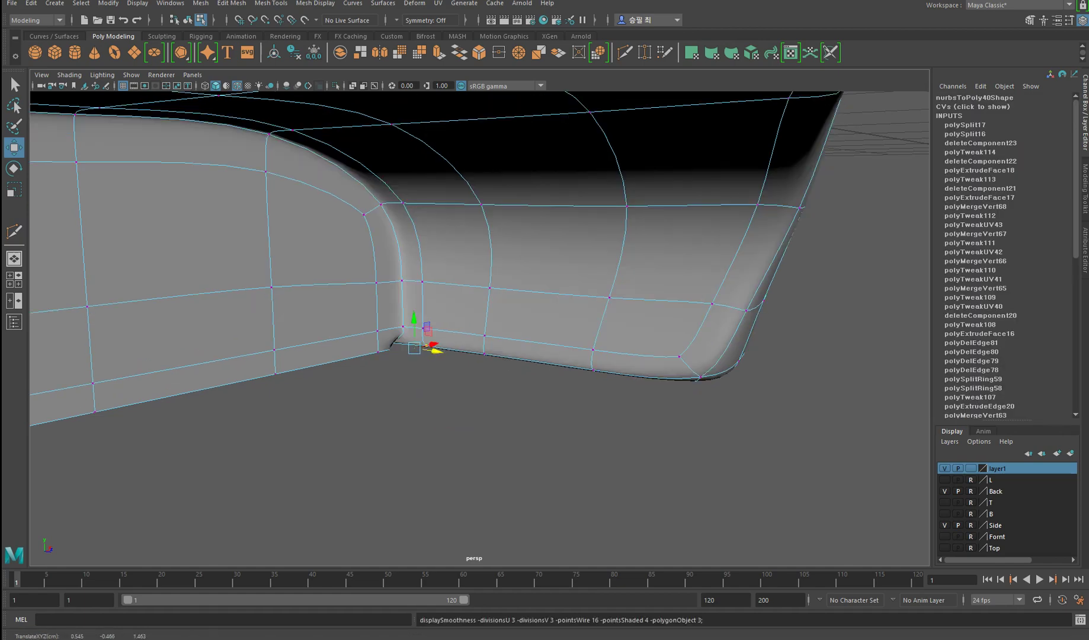
- Compare the front fender and wheel arch in unsmoothed and smoothed display
alt+drag(474, 296, 676, 260)
key(1)
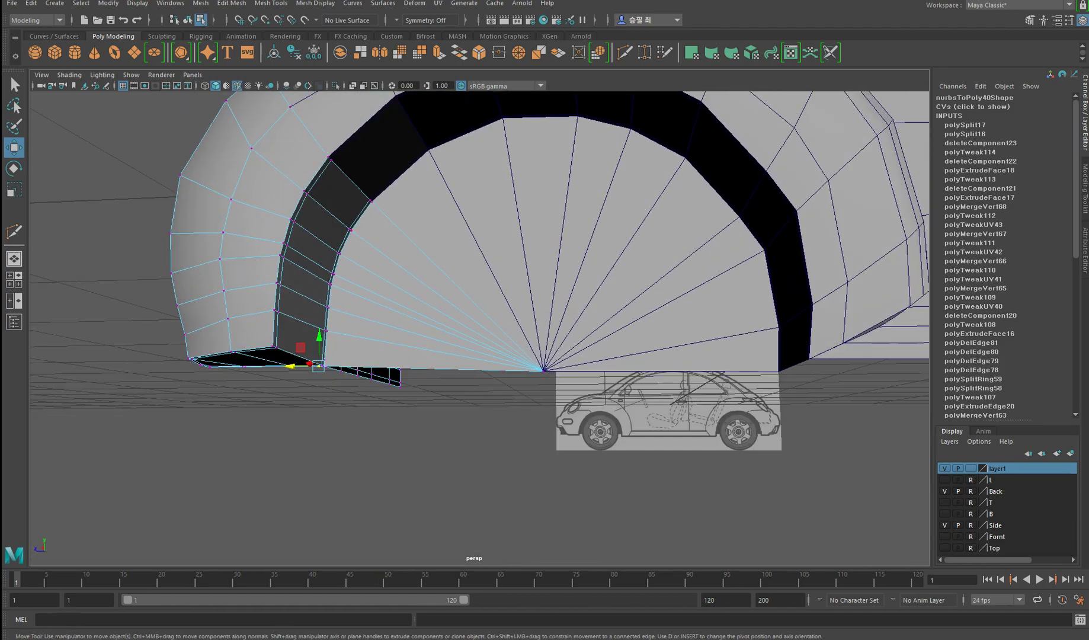
click(315, 3)
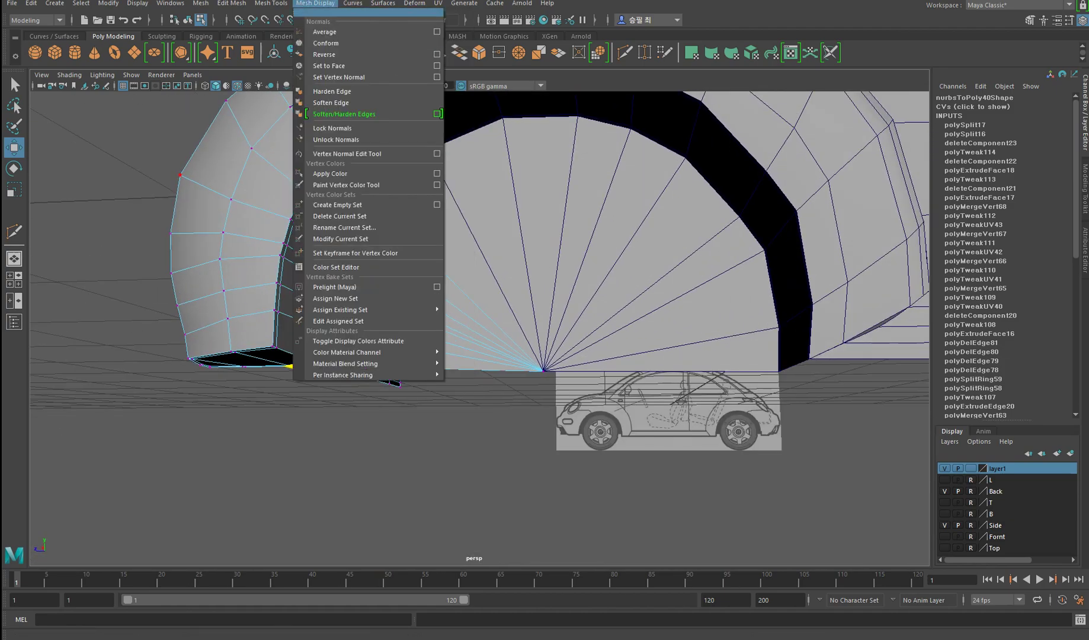
mouse_move(270, 3)
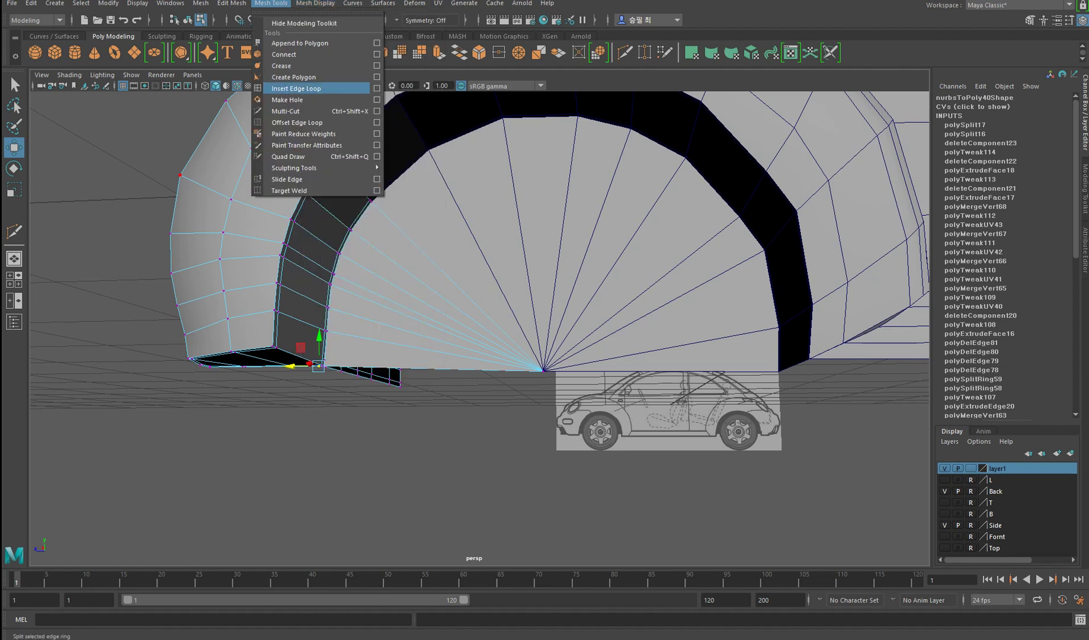
key(Escape)
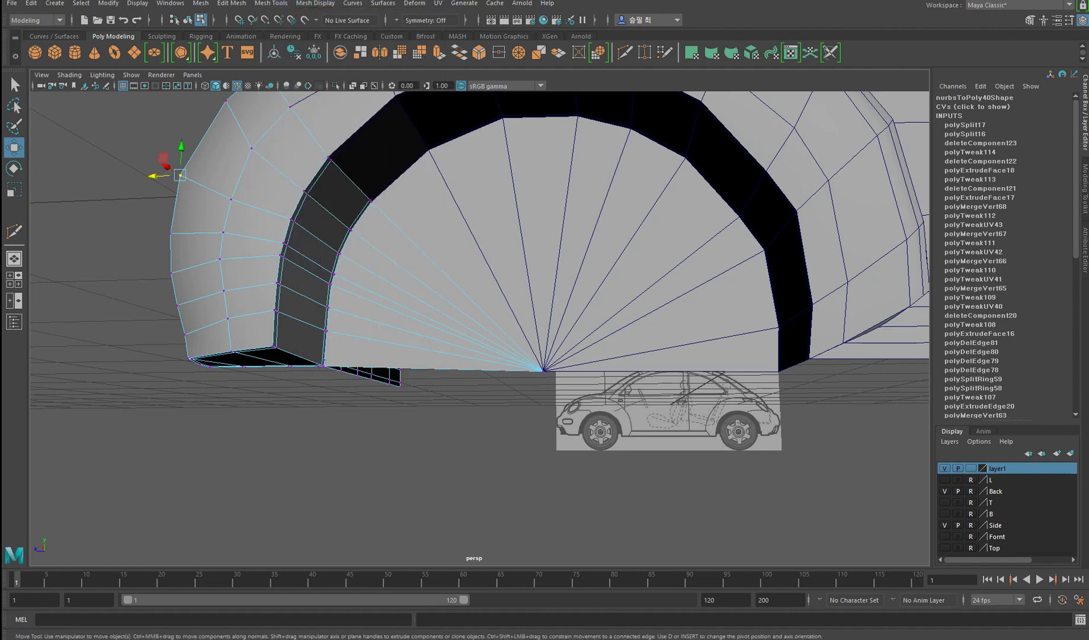
alt+drag(474, 267, 509, 219)
key(3)
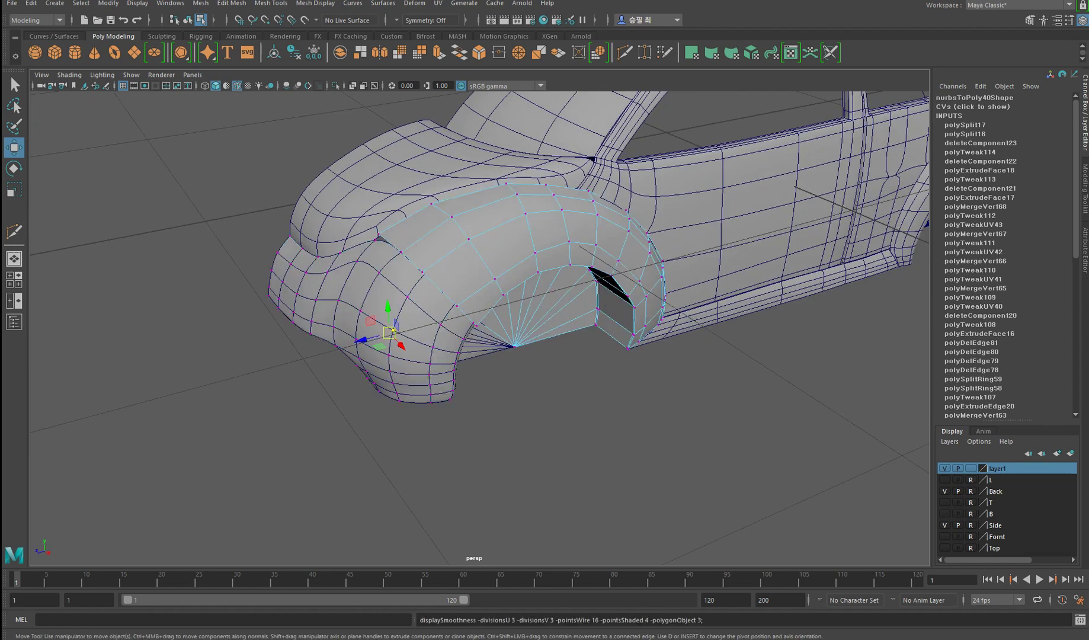
- Examine the smoothed front fender and the whole body side in object selection mode
key(F8)
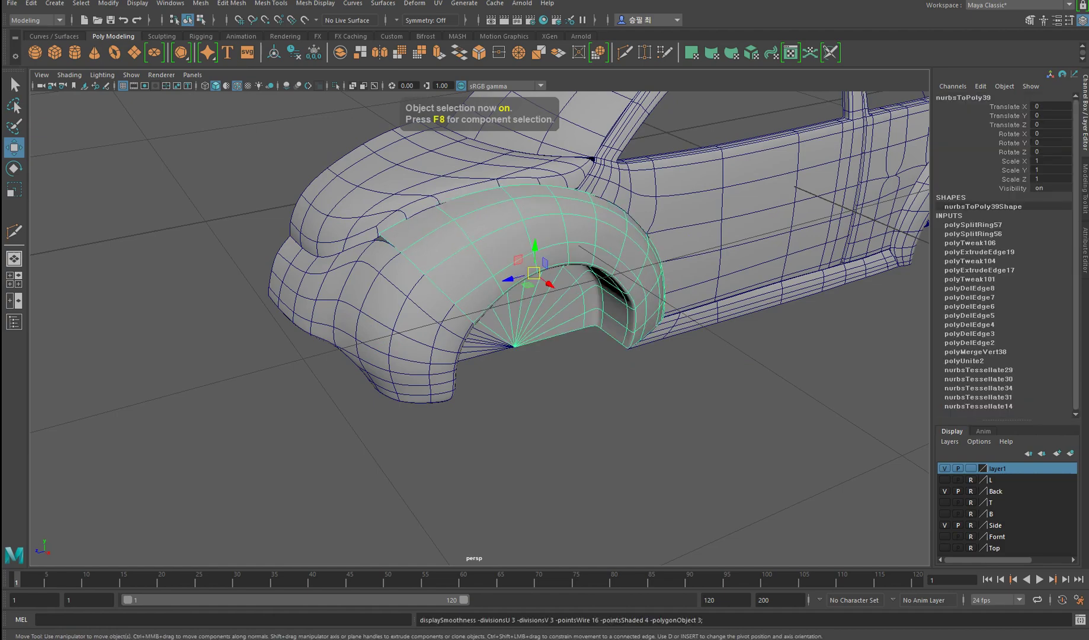
click(415, 463)
alt+drag(415, 462, 515, 447)
click(491, 237)
alt+drag(492, 237, 541, 289)
scroll(504, 272, up, 3)
key(F8)
scroll(504, 273, up, 2)
alt+drag(541, 289, 501, 300)
scroll(535, 296, down, 5)
key(F8)
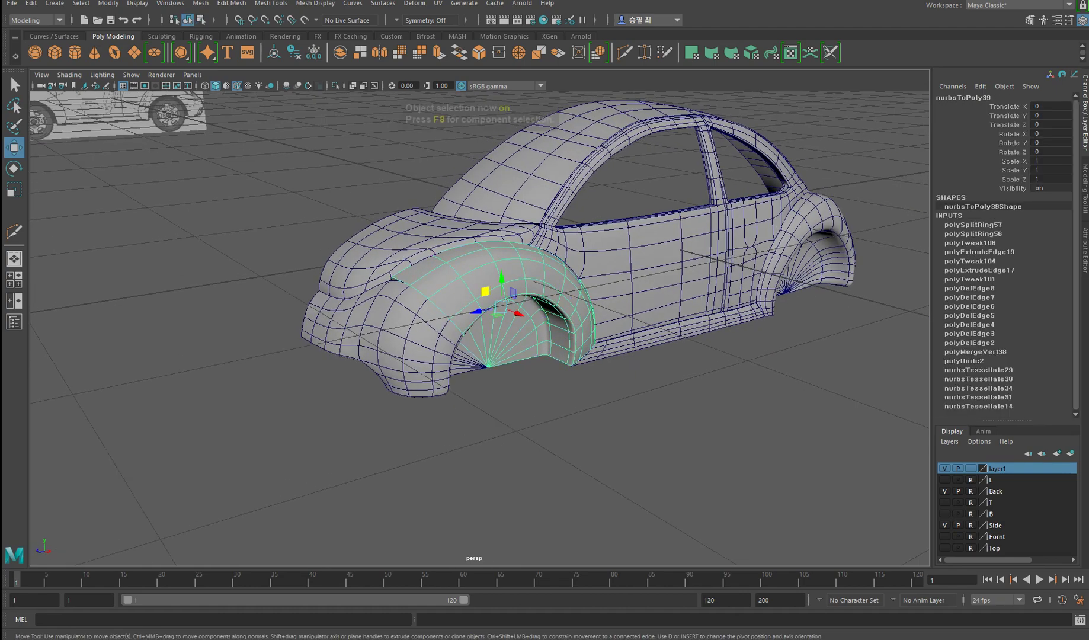
click(593, 475)
alt+drag(593, 474, 557, 510)
scroll(498, 474, down, 3)
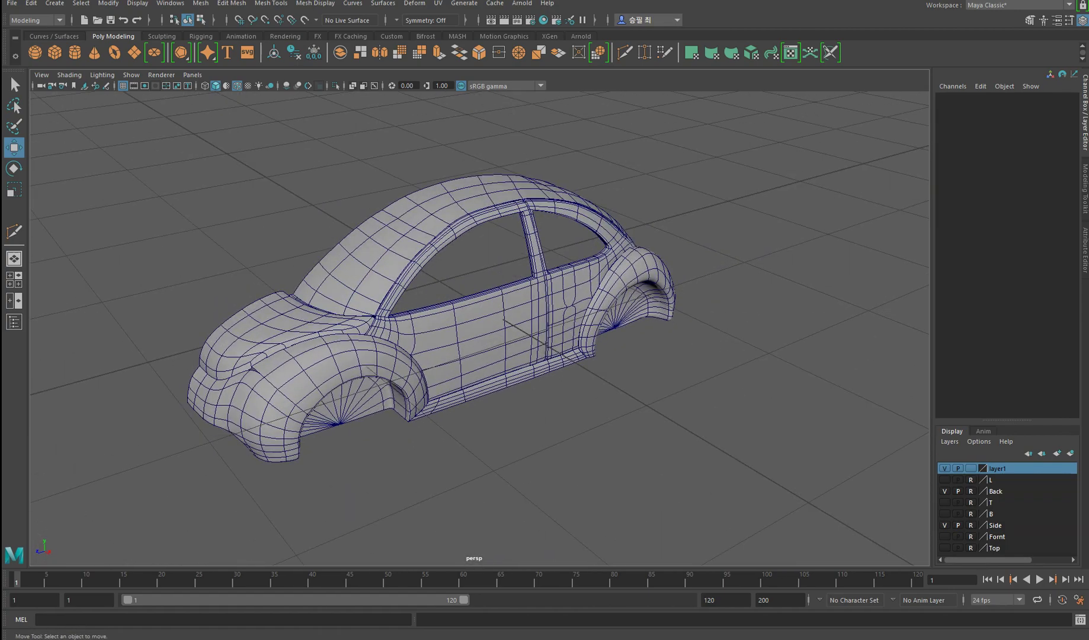
- Insert two edge loops around the rear wheel arch's inner wall, one close to its outer rim and one close to its inner edge
click(646, 284)
alt+drag(646, 284, 605, 273)
scroll(533, 356, up, 5)
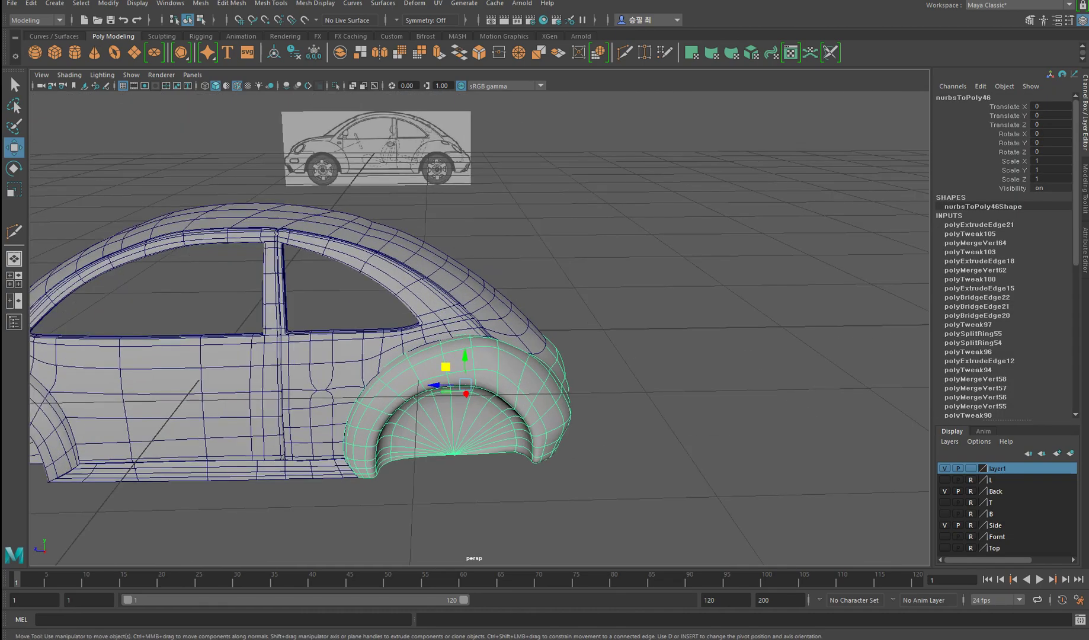
alt+drag(474, 356, 486, 296)
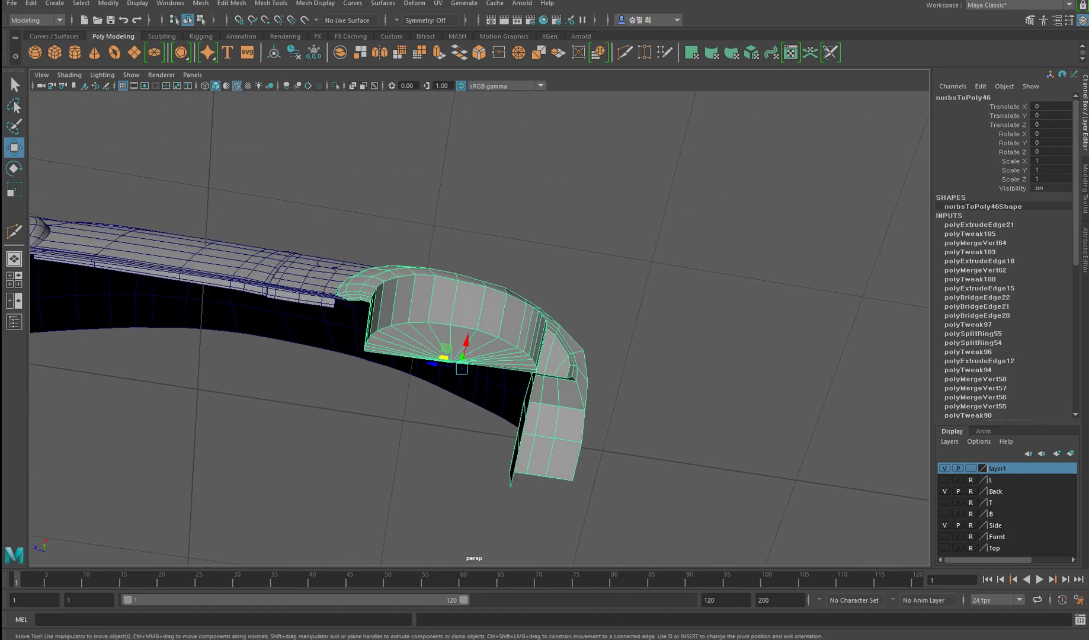
click(353, 3)
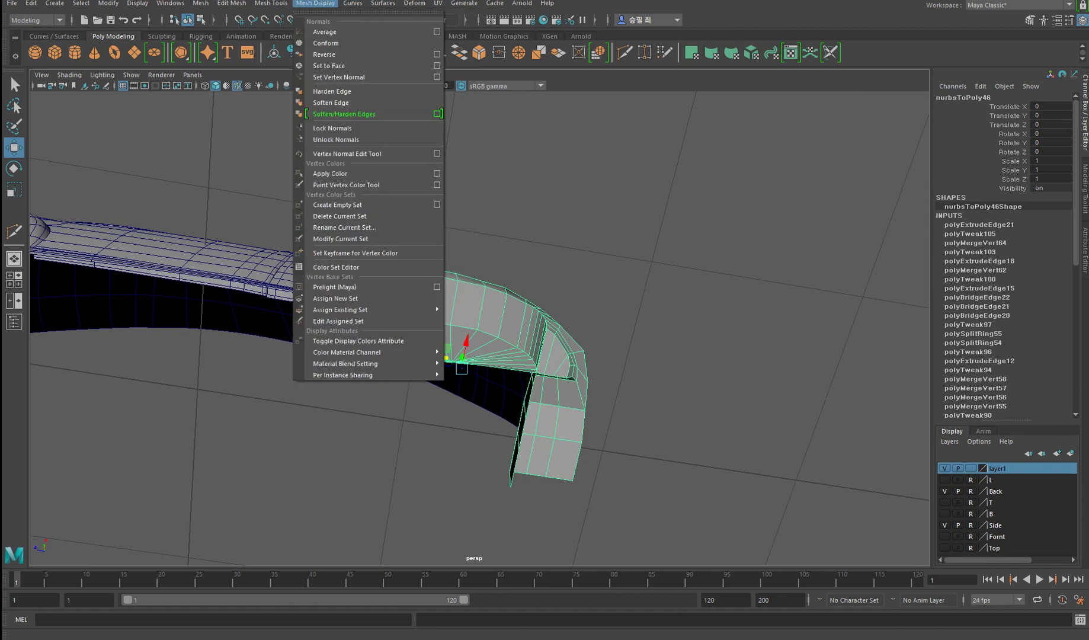
click(285, 90)
alt+drag(534, 356, 573, 324)
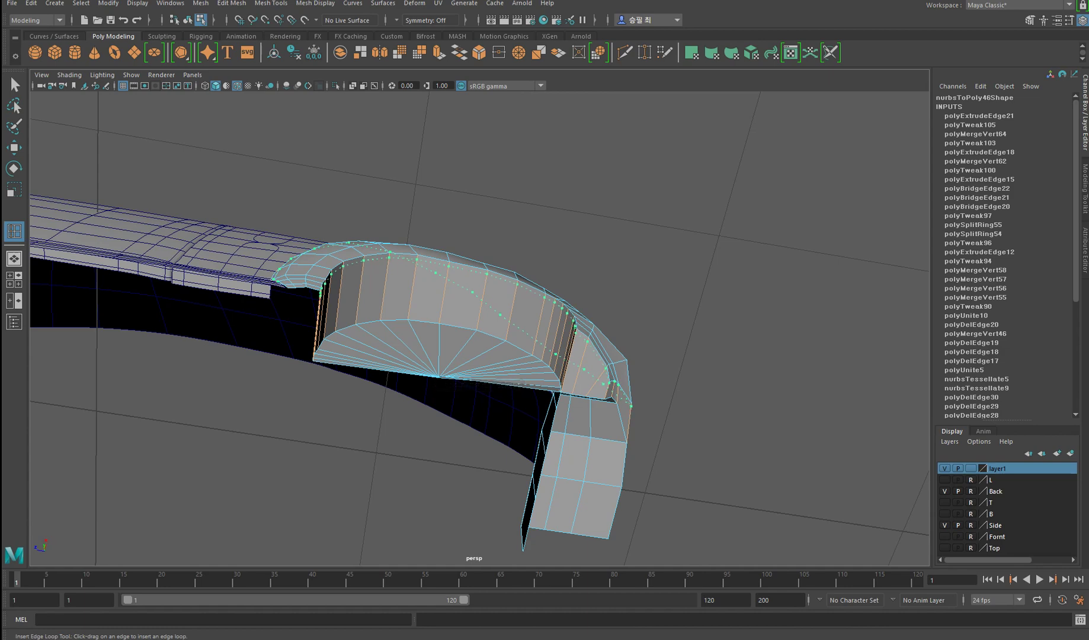
click(450, 268)
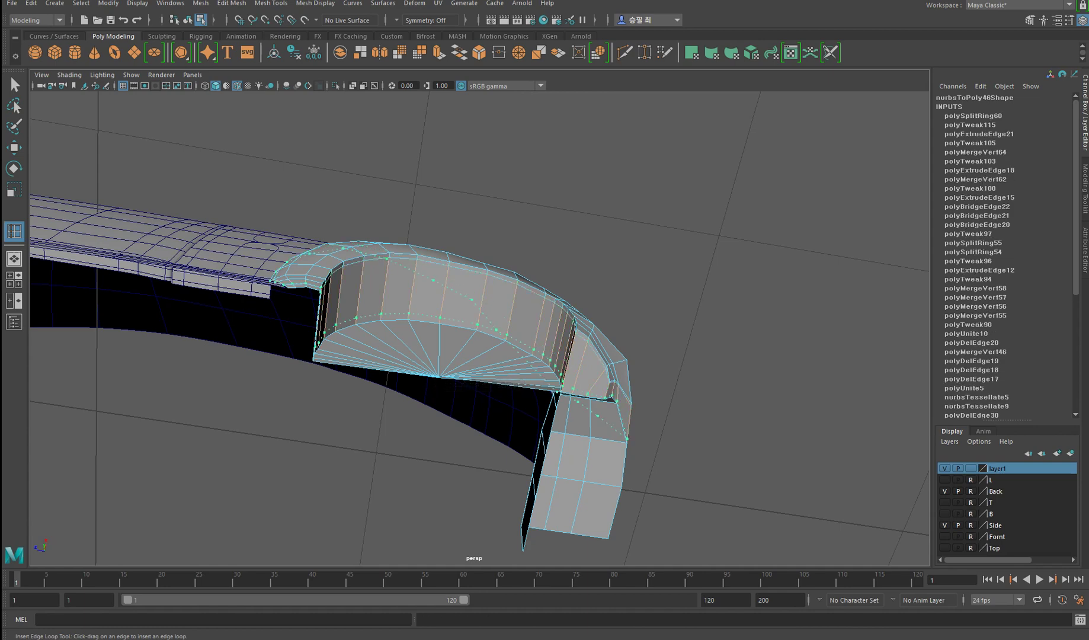
click(433, 280)
alt+drag(474, 296, 373, 260)
key(w)
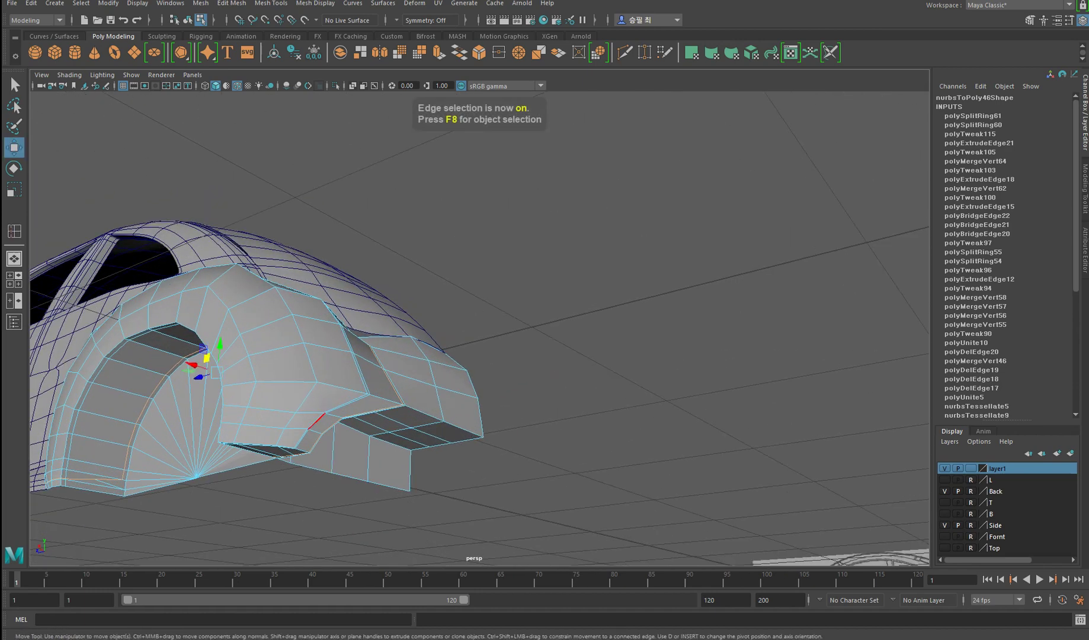
- Delete three unneeded edges around the rear fender's underside, between the wheel arch and the bumper
alt+drag(320, 426, 299, 415)
alt+drag(378, 398, 279, 430)
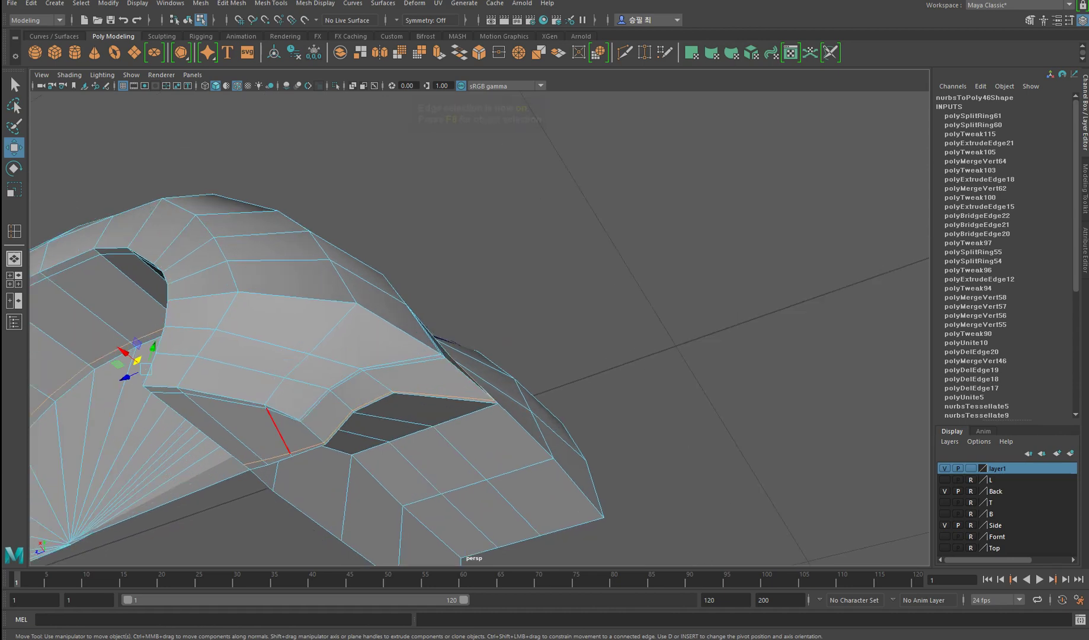
click(283, 415)
shift+right_drag(296, 439, 237, 445)
alt+drag(237, 445, 367, 391)
shift+right_drag(367, 391, 339, 403)
alt+drag(339, 402, 385, 397)
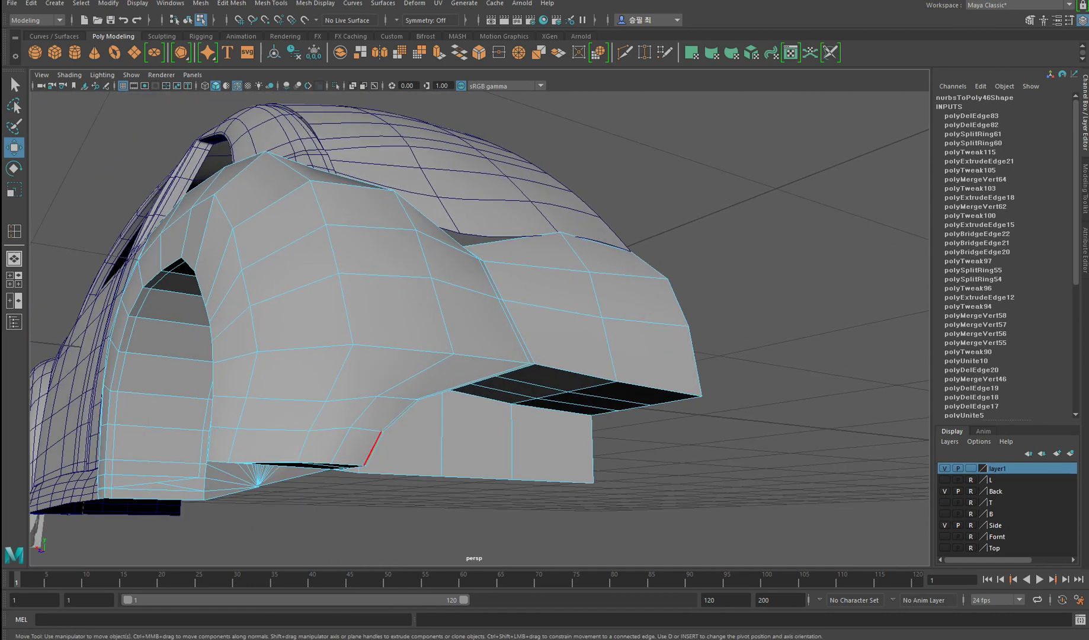
shift+right_drag(370, 443, 331, 458)
- Extrude the corner face on the rear fender's underside, try an offset of 0.01, undo it and reopen the offset value
alt+drag(356, 415, 456, 349)
key(F11)
click(406, 379)
shift+right_drag(460, 373, 460, 374)
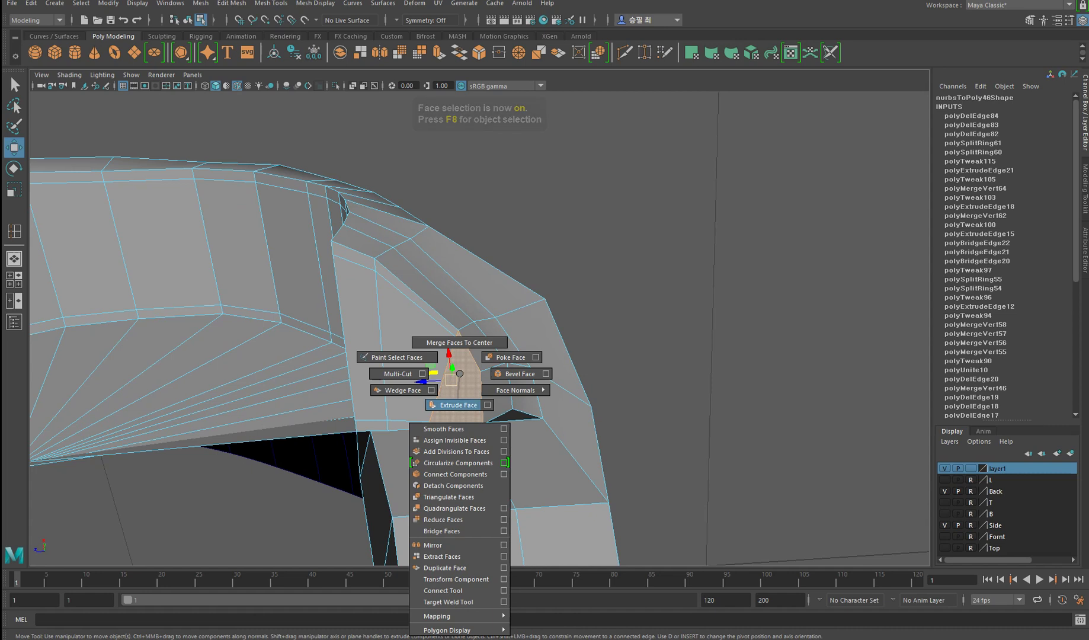
click(454, 405)
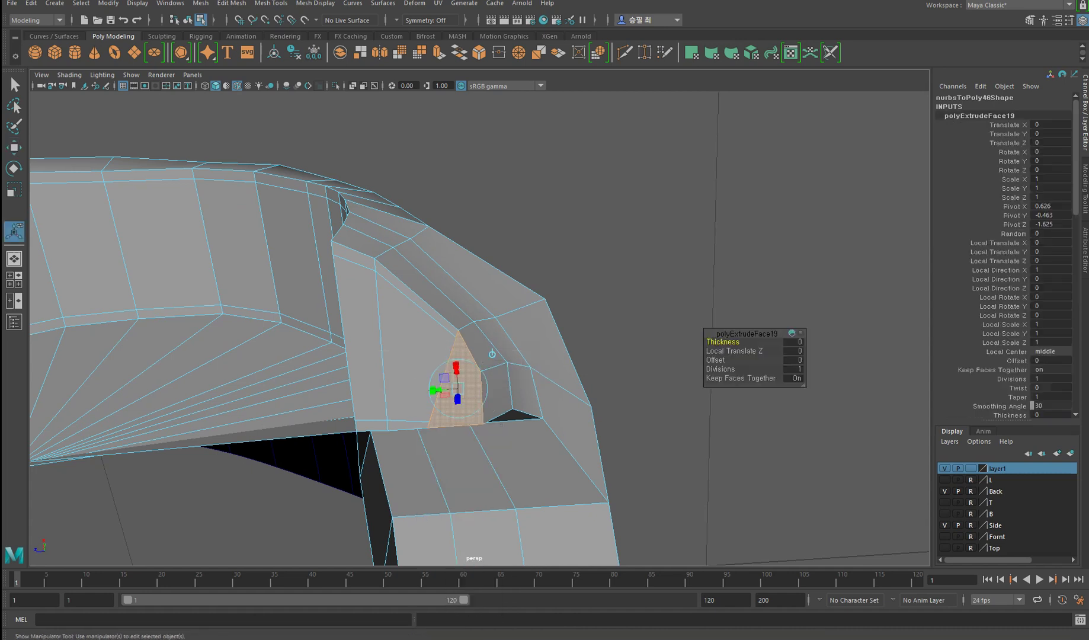
click(794, 359)
scroll(460, 335, up, 2)
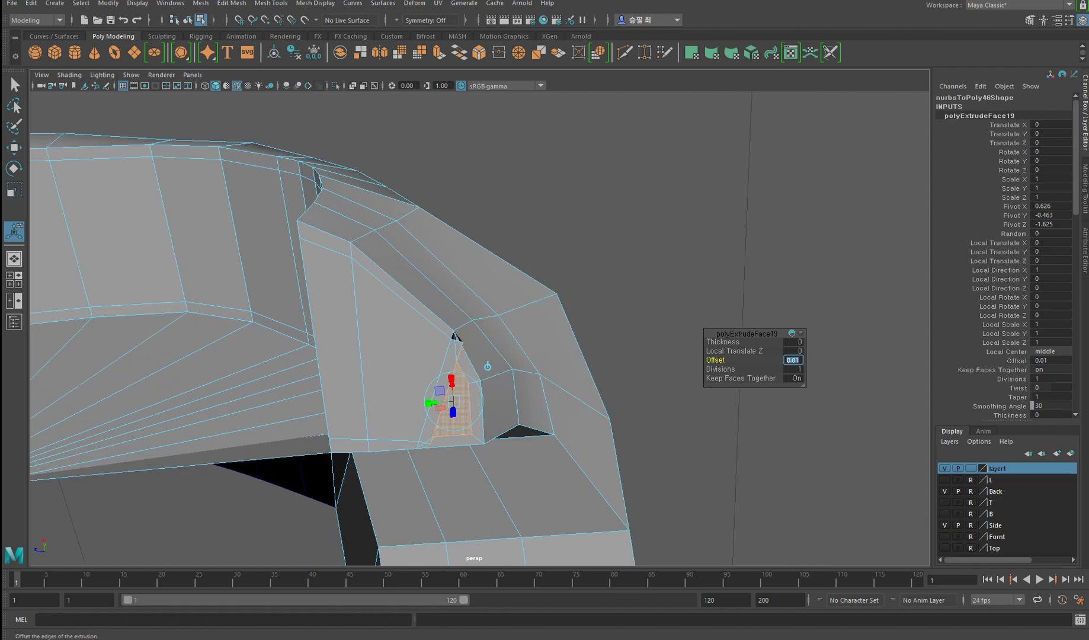
key(ctrl+z)
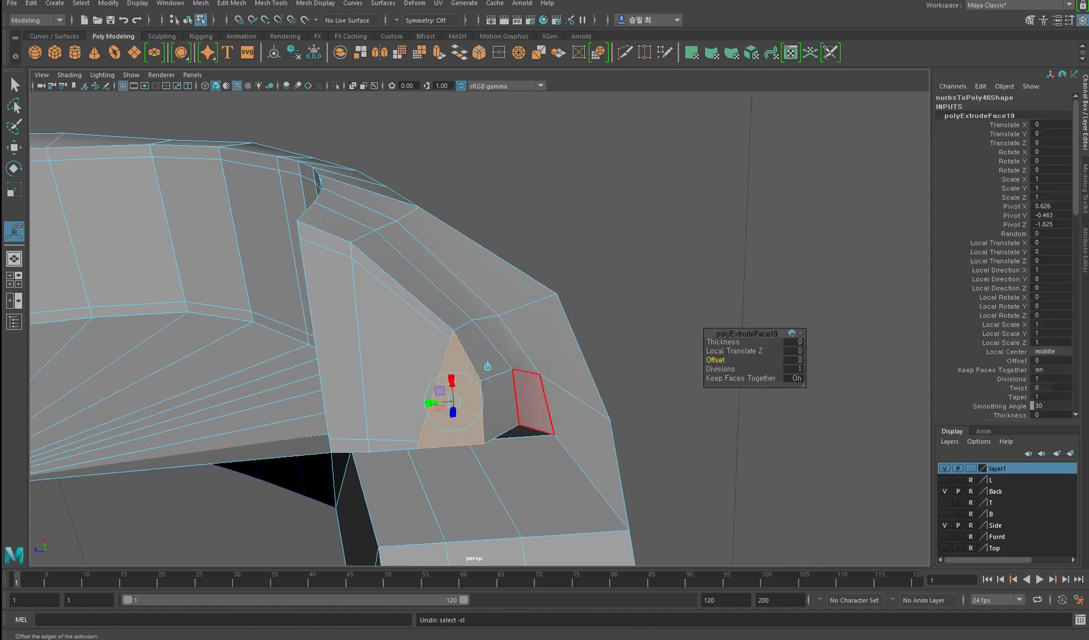
click(794, 360)
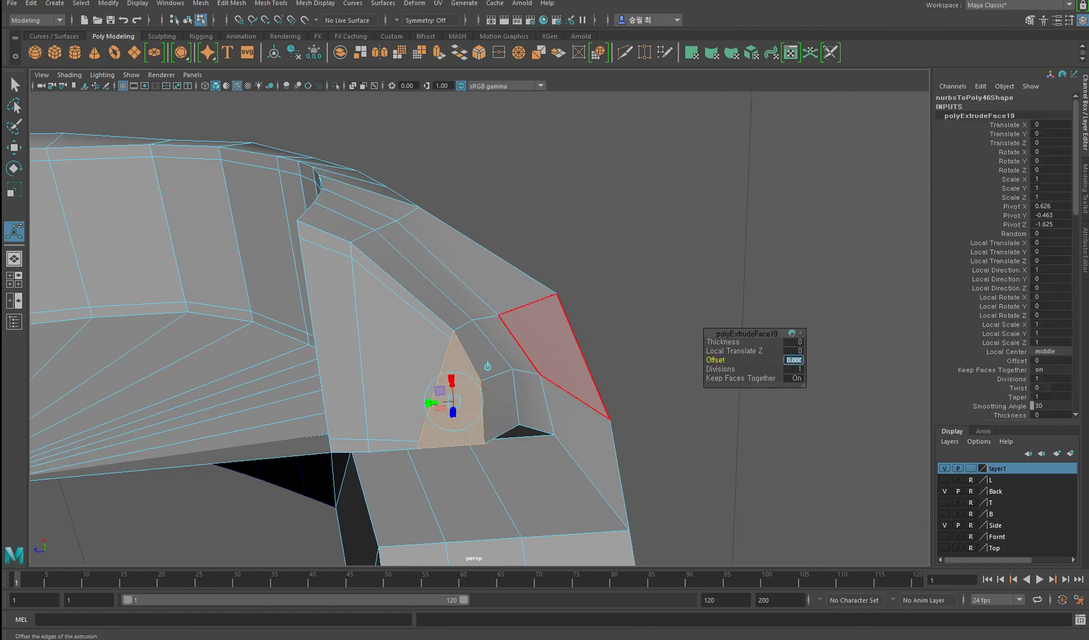
scroll(480, 328, up, 3)
- Extrude the underside corner face again by scaling it slightly inward, leaving a thin border around it
drag(428, 423, 465, 382)
key(r)
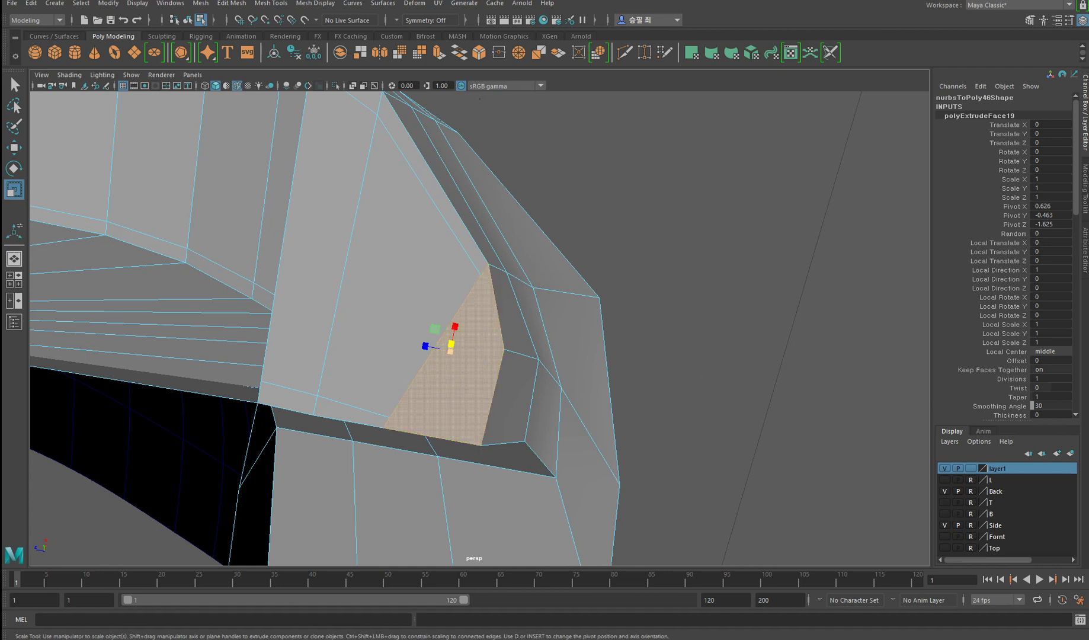
shift+drag(451, 344, 439, 346)
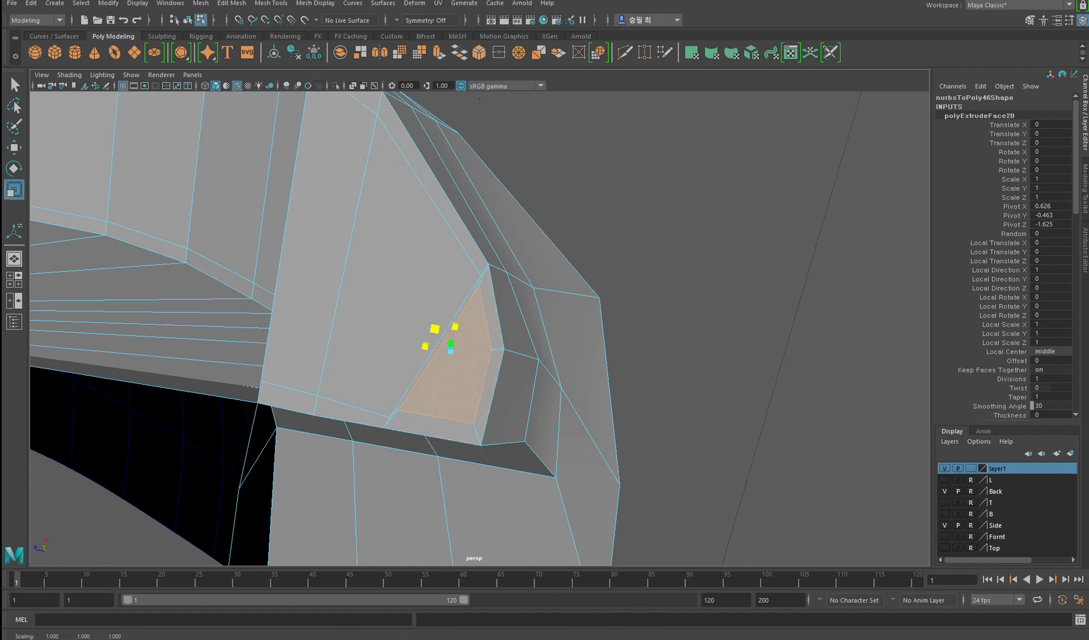
scroll(484, 323, up, 3)
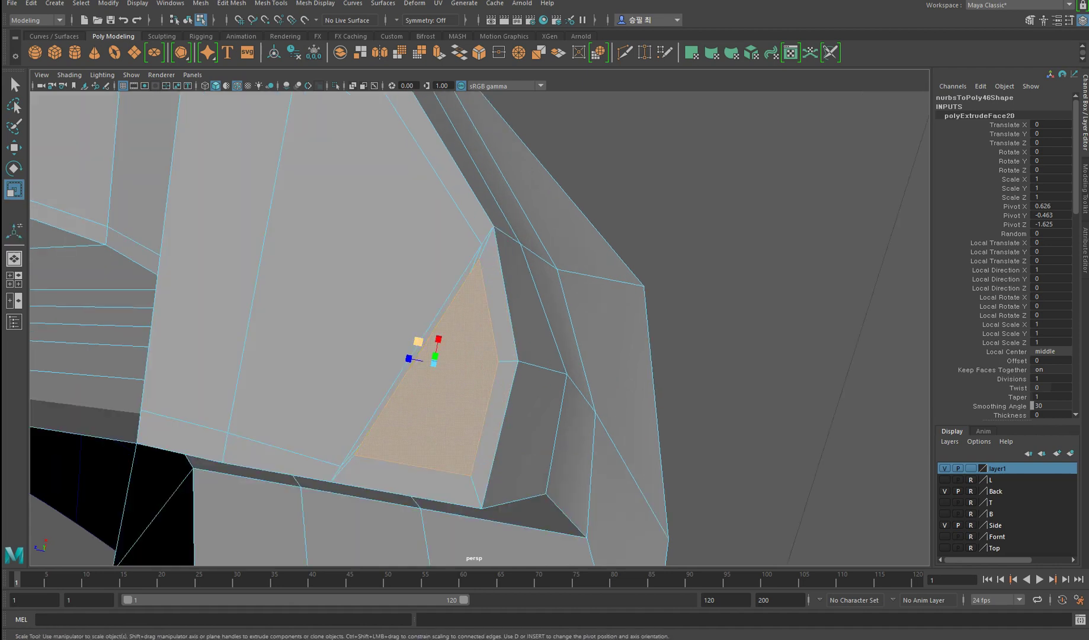
click(434, 361)
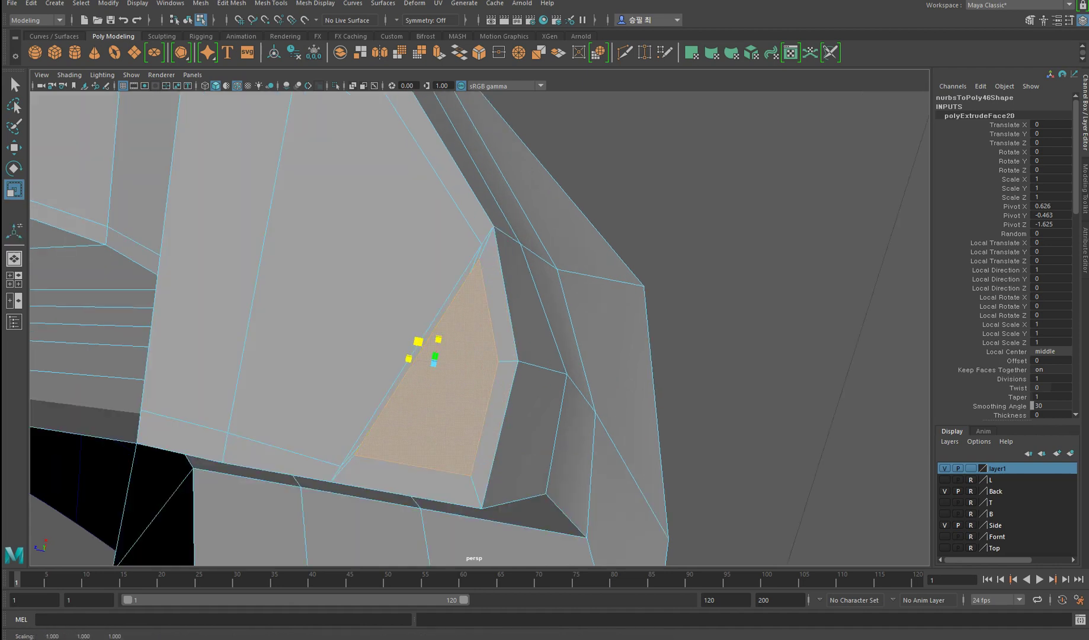
key(w)
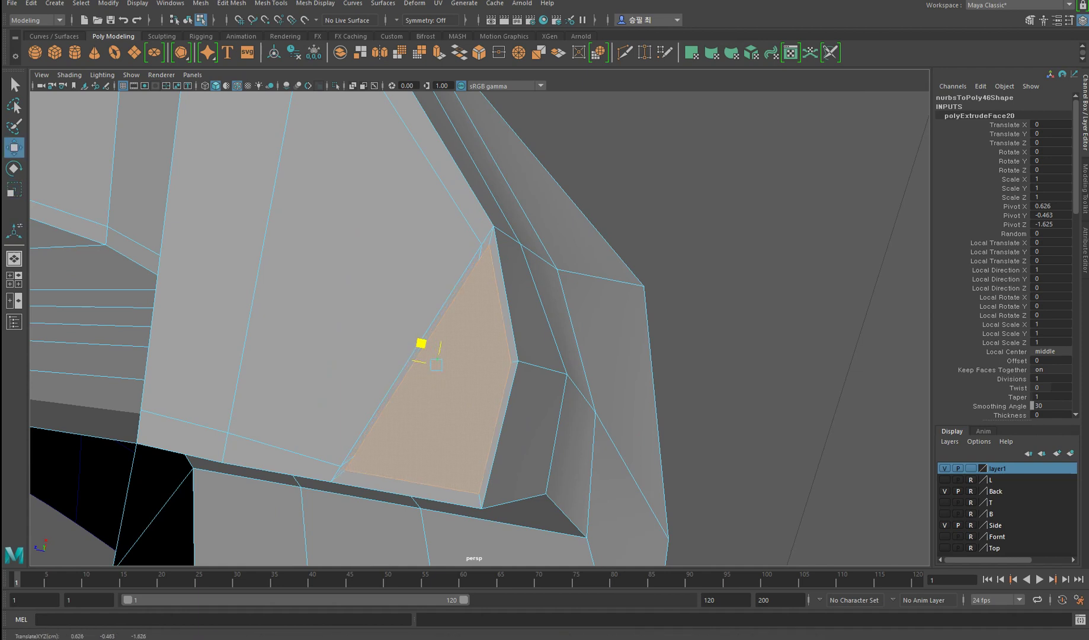
- Delete the thin border faces along the diagonal edge of the inset underside face
key(F10)
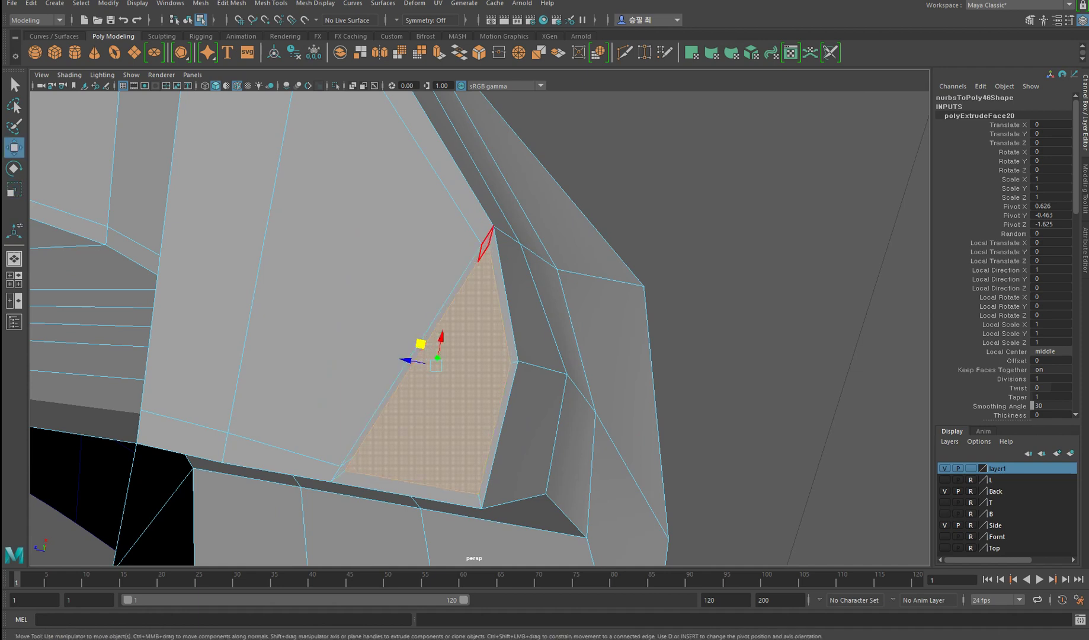
click(486, 237)
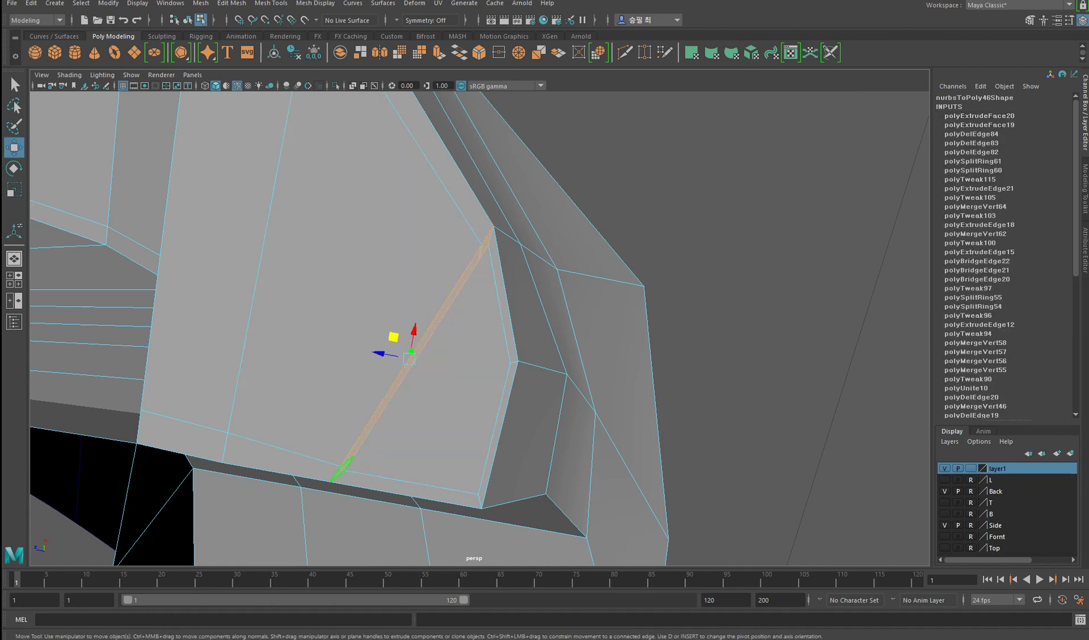
key(F11)
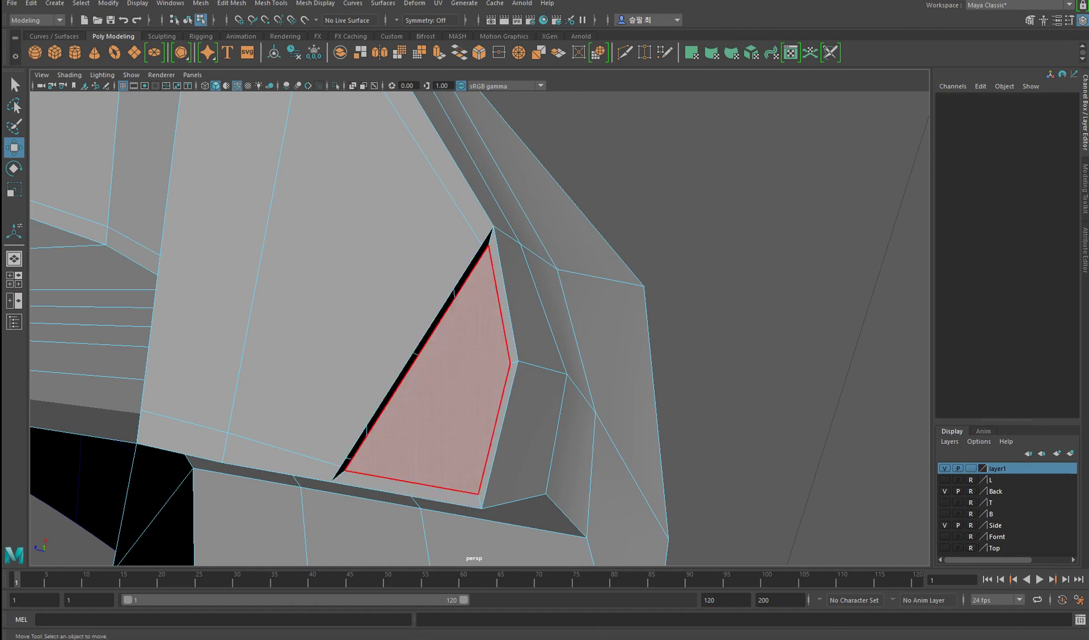
- Target Weld the vertices at both ends of the diagonal gap so the inset face joins the neighbouring underside faces
key(F9)
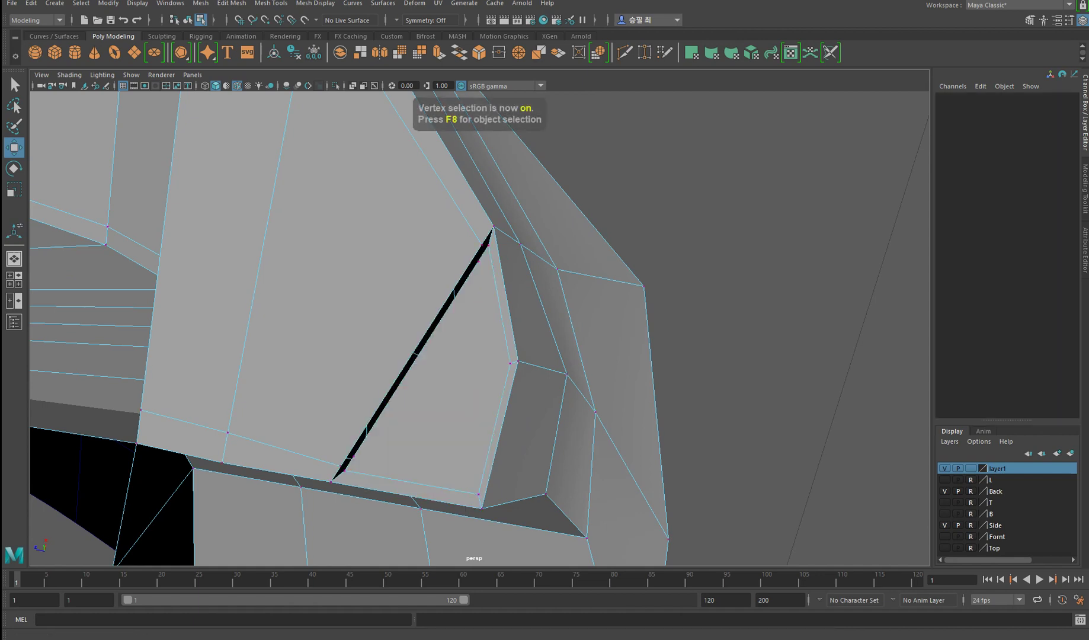
key(ctrl+shift+w)
drag(478, 260, 489, 245)
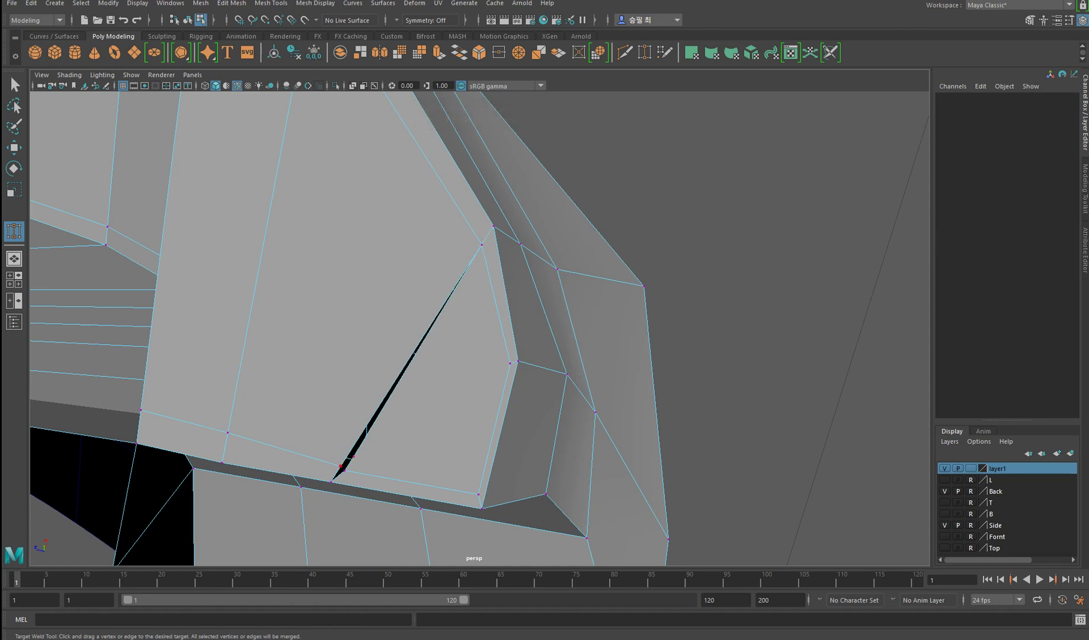
drag(354, 457, 341, 466)
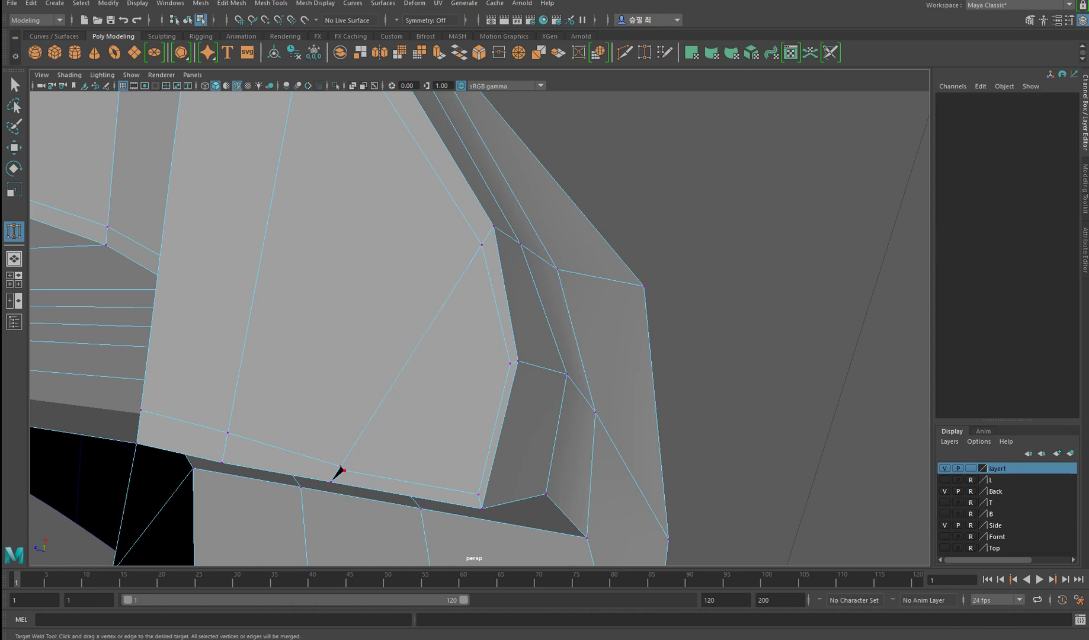
scroll(477, 330, down, 5)
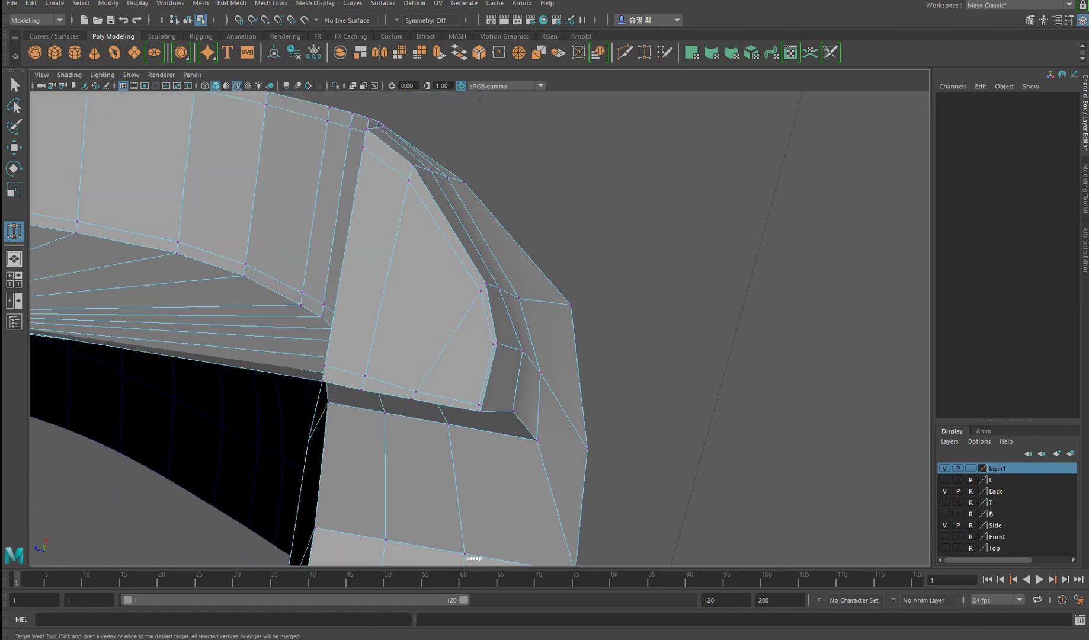
- Preview the rear fender smoothed, first with its cage and then fully smoothed
key(w)
key(2)
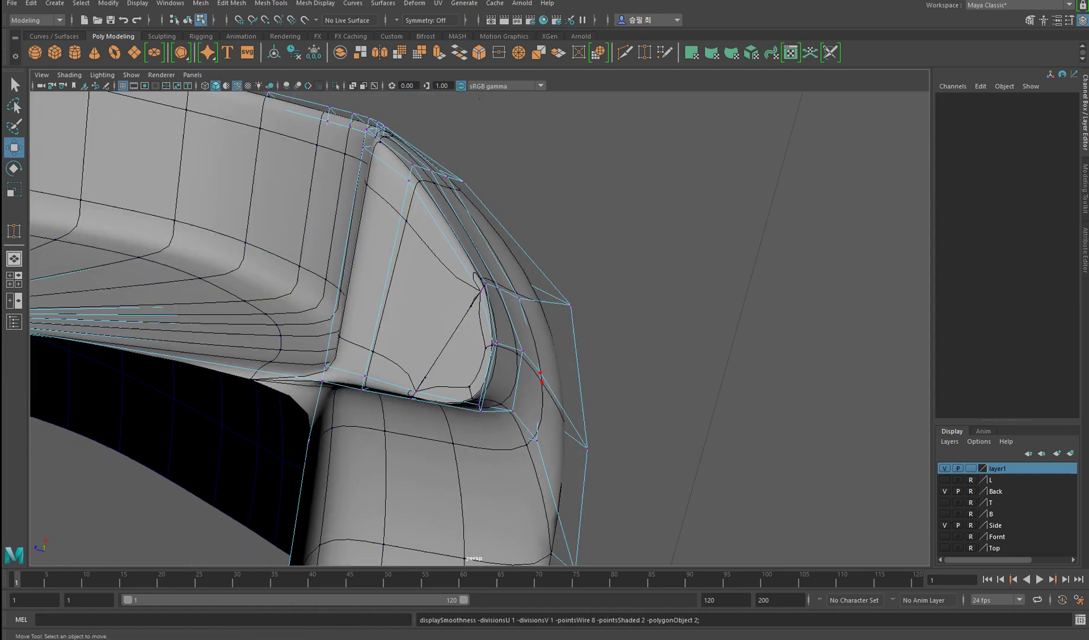
key(3)
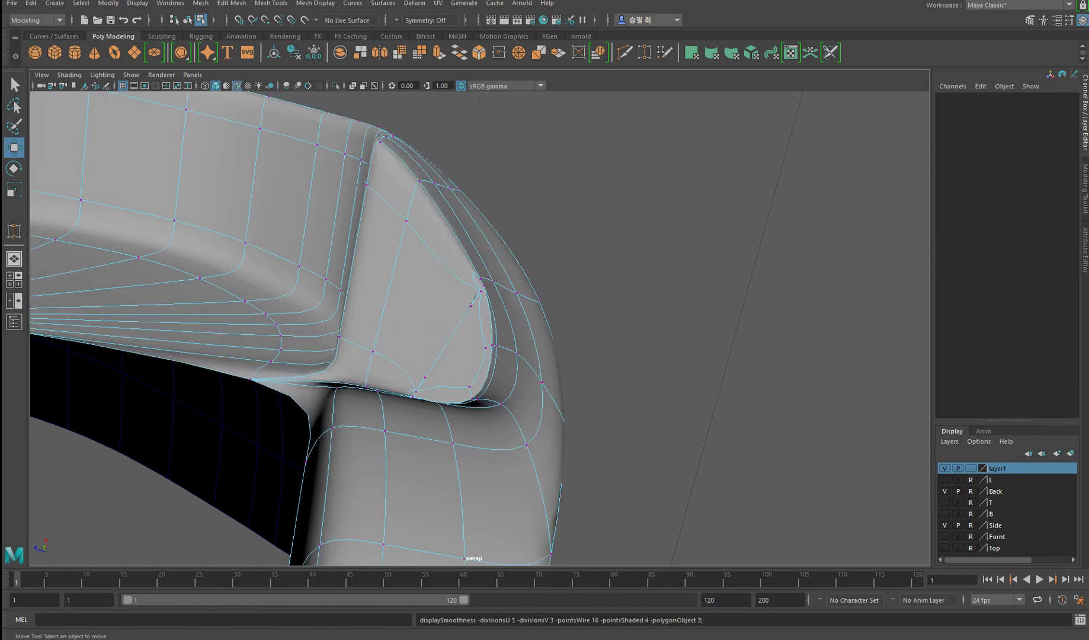
- Examine the rear body mesh from behind and below, focusing on the recessed band above the lower bumper panel
key(F8)
scroll(474, 325, down, 5)
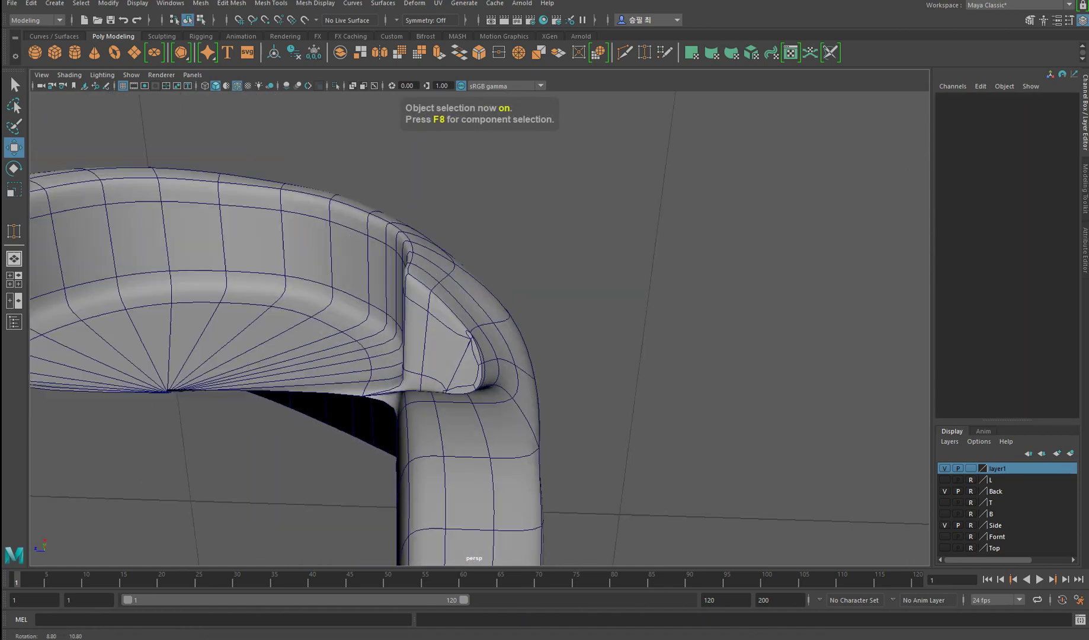
alt+drag(474, 326, 450, 278)
click(557, 329)
alt+drag(557, 329, 450, 219)
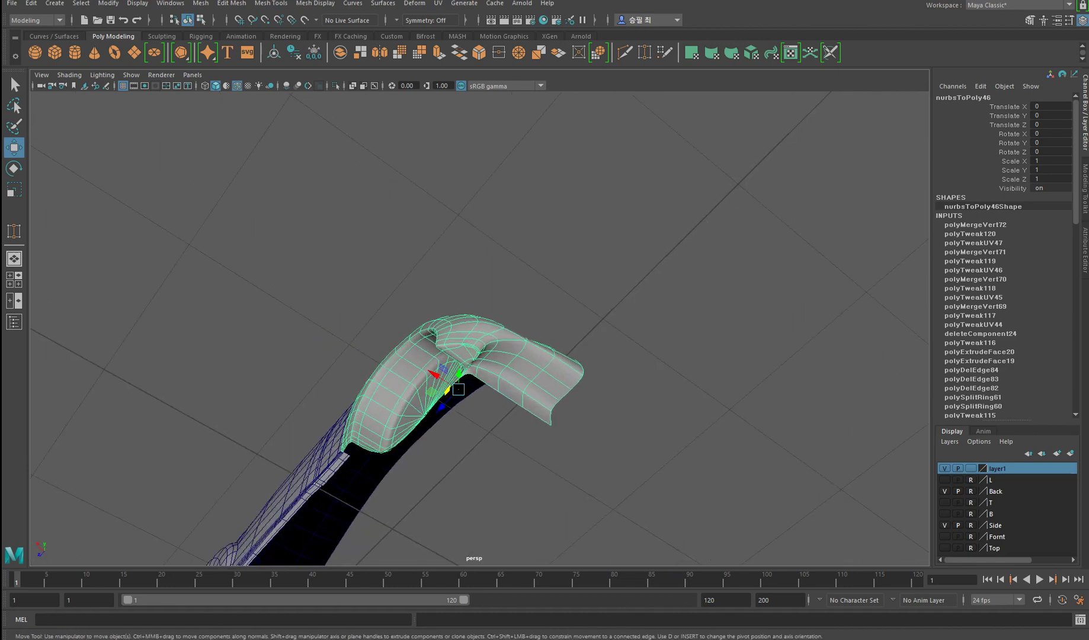
key(F8)
alt+drag(451, 355, 404, 337)
key(F8)
key(F10)
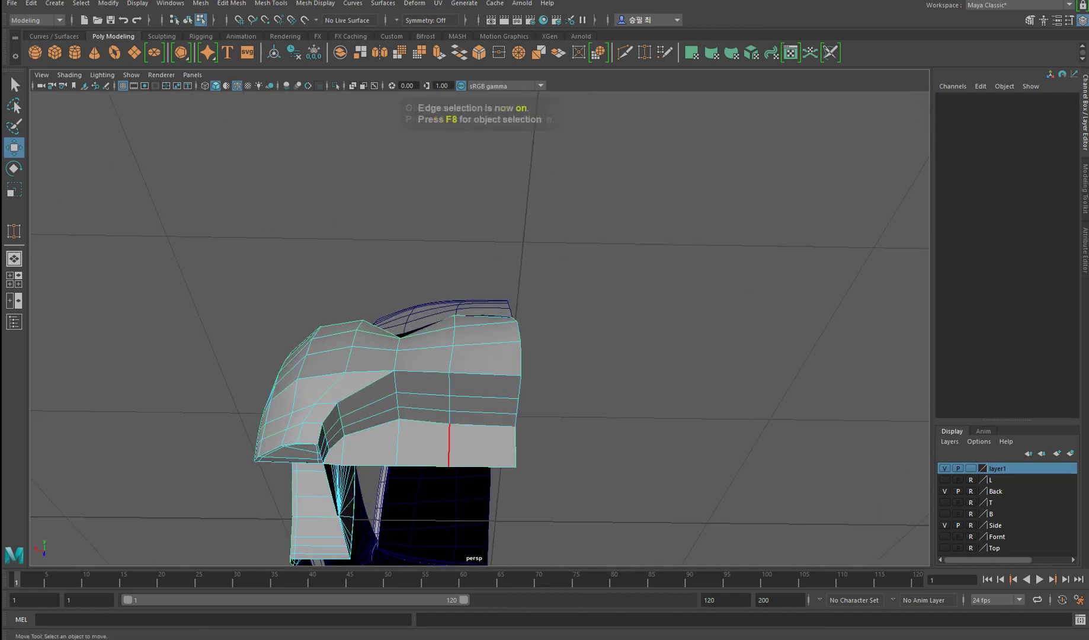
key(F11)
alt+drag(404, 338, 400, 349)
scroll(480, 379, up, 2)
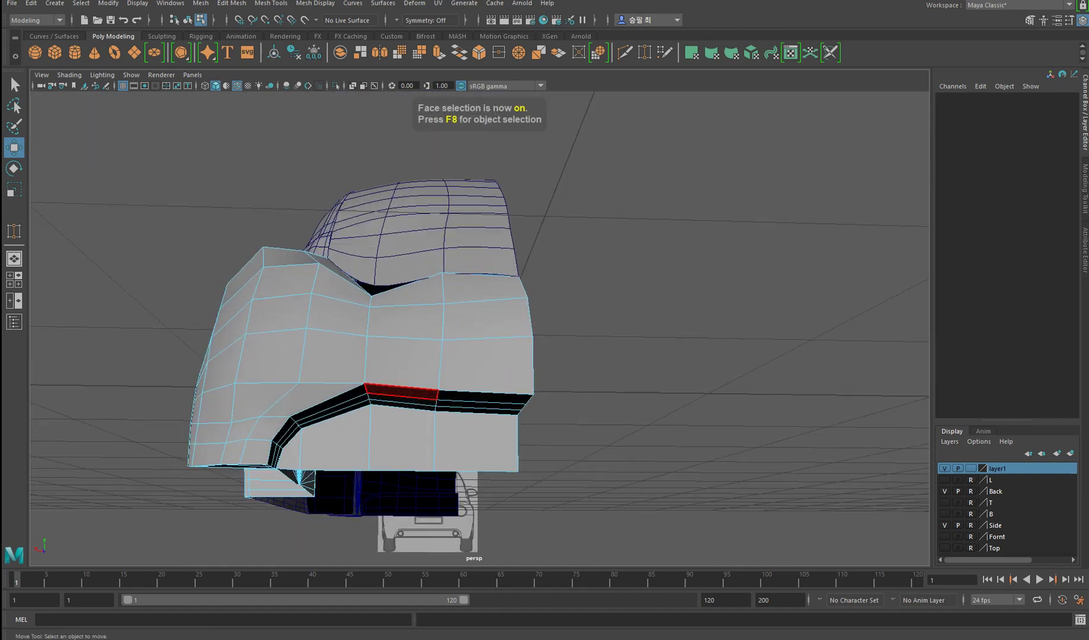
key(F10)
scroll(391, 413, up, 3)
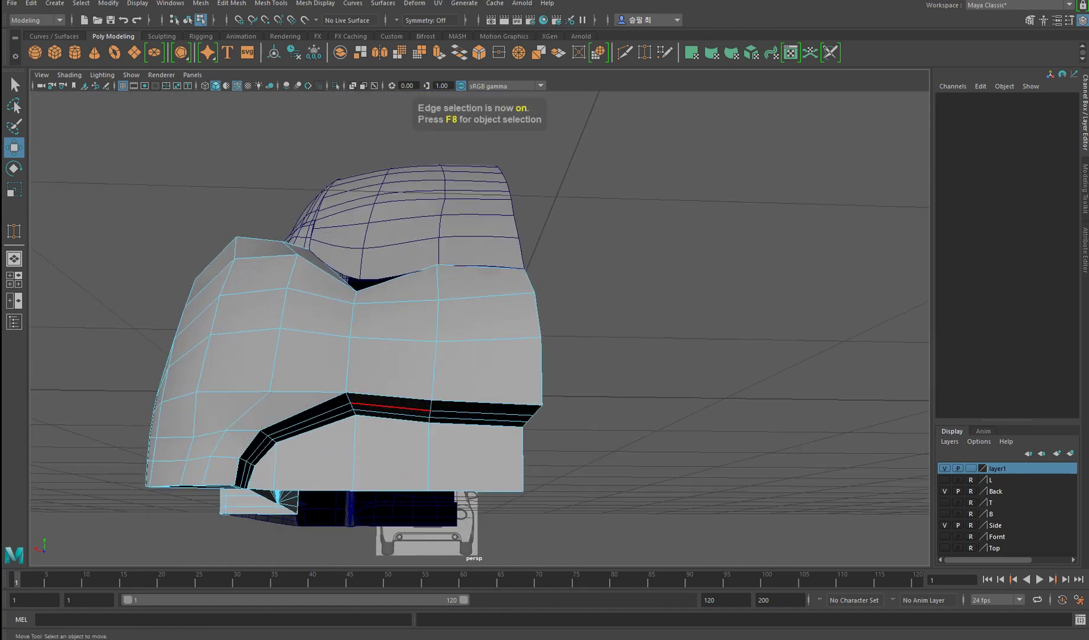
key(F9)
key(F10)
scroll(373, 408, up, 2)
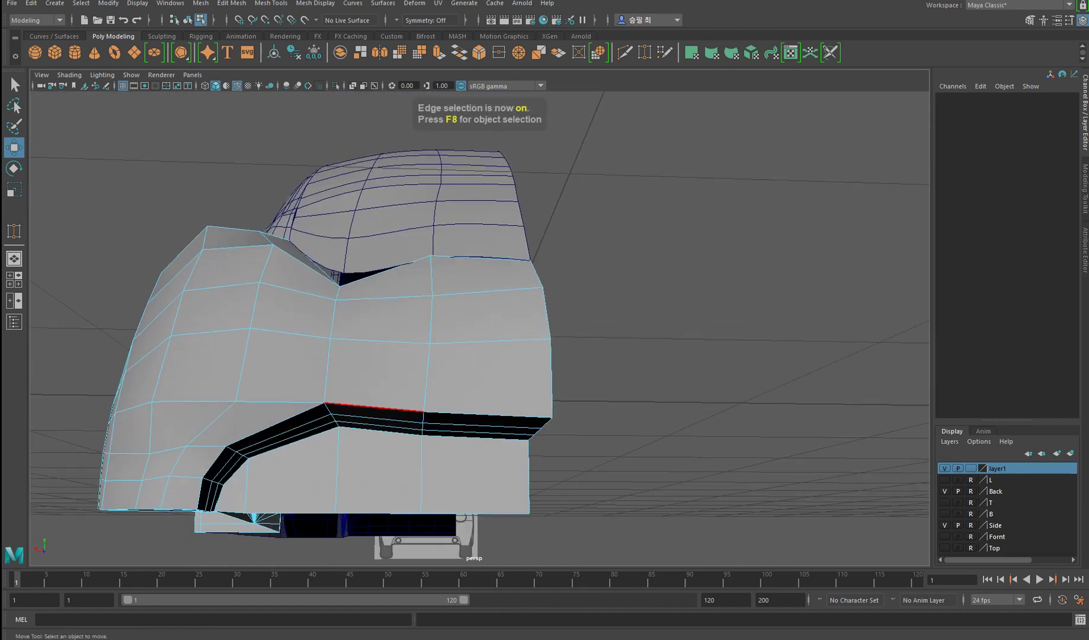
click(328, 409)
scroll(328, 409, up, 4)
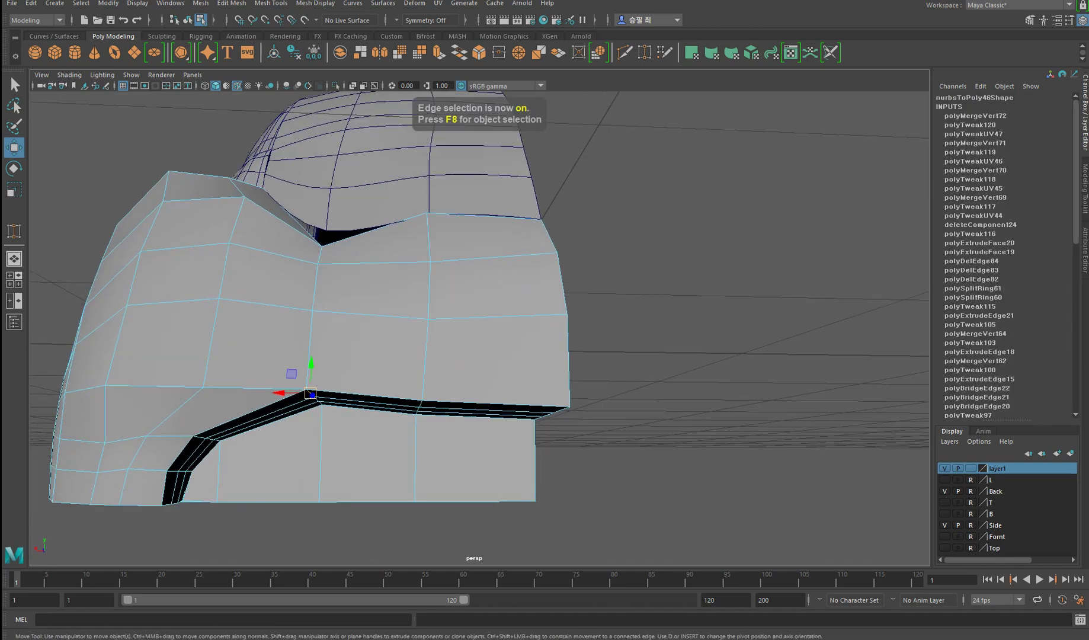
click(225, 482)
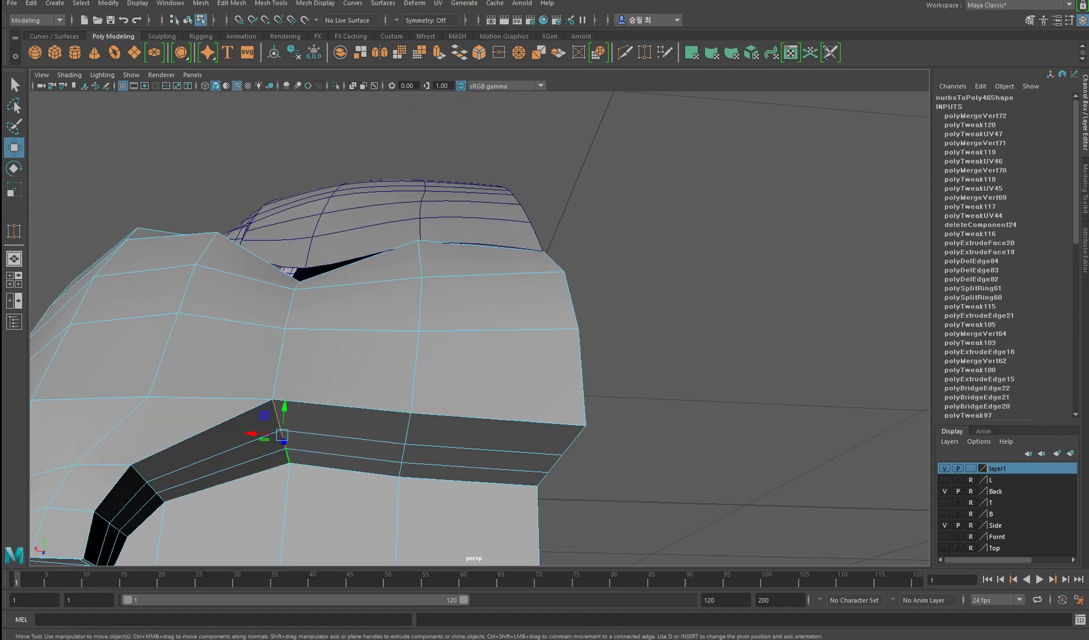
alt+drag(474, 326, 409, 332)
drag(326, 356, 371, 389)
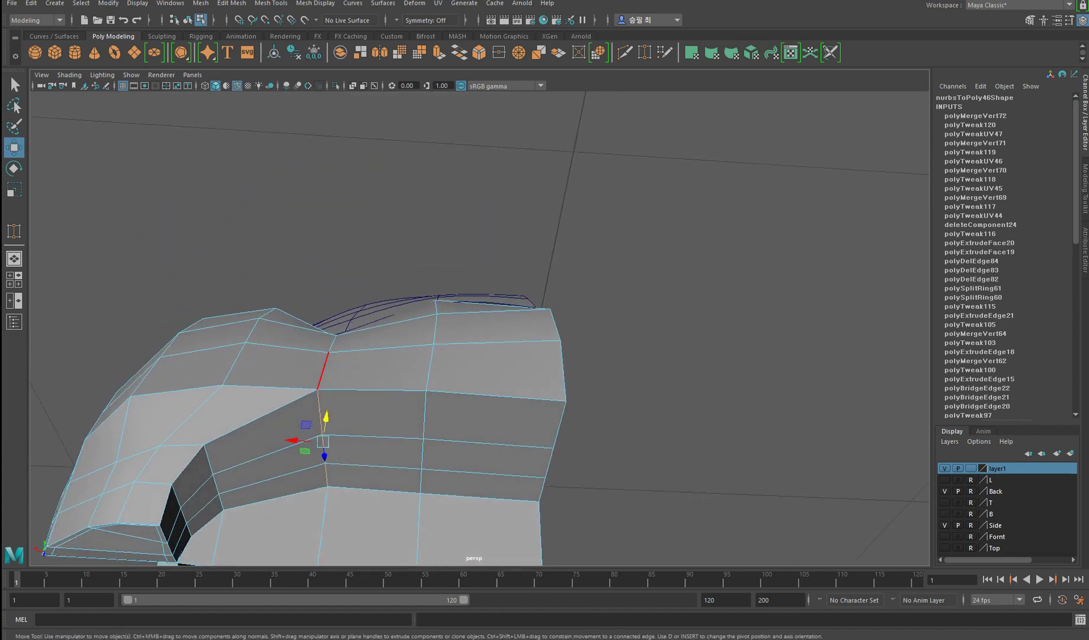
- Extrude all faces of the recessed band above the lower bumper panel, including its curved corner, with an offset of 0.01
key(F11)
click(495, 419)
alt+drag(495, 419, 451, 403)
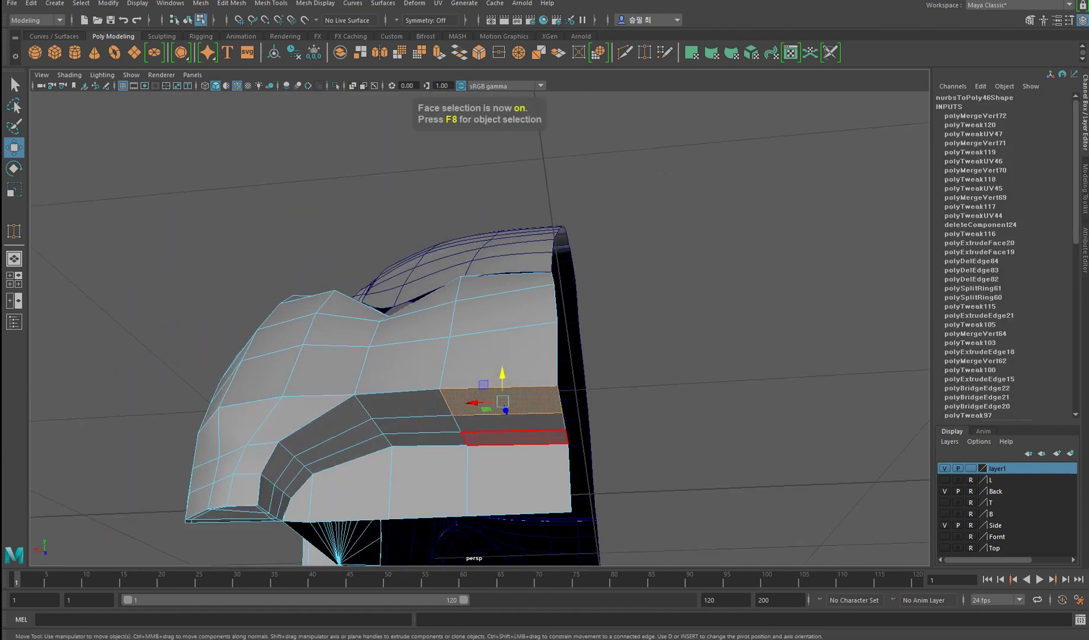
shift+click(501, 400)
shift+click(533, 423)
shift+click(397, 405)
shift+click(415, 426)
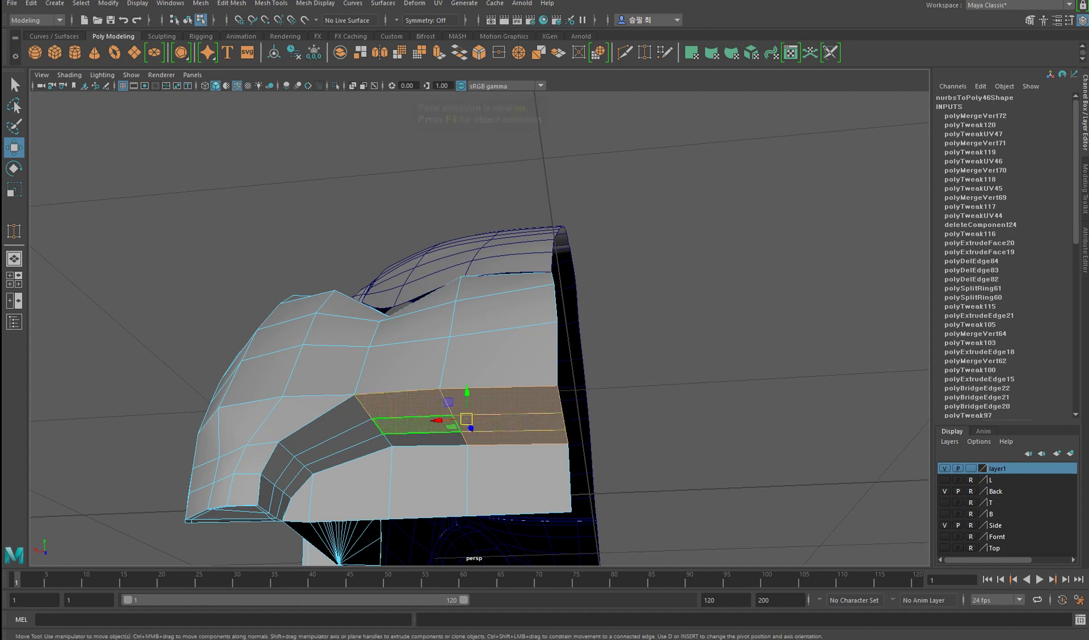
shift+click(424, 439)
shift+click(325, 425)
shift+click(340, 444)
shift+click(349, 457)
shift+click(284, 468)
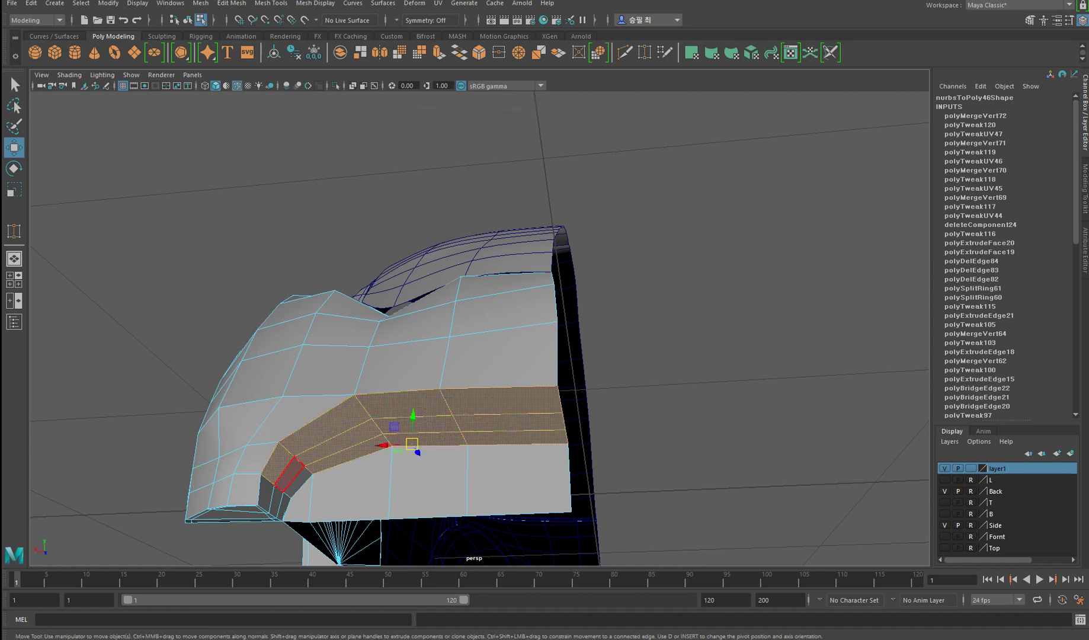
alt+drag(283, 503, 418, 518)
shift+right_drag(327, 397, 323, 429)
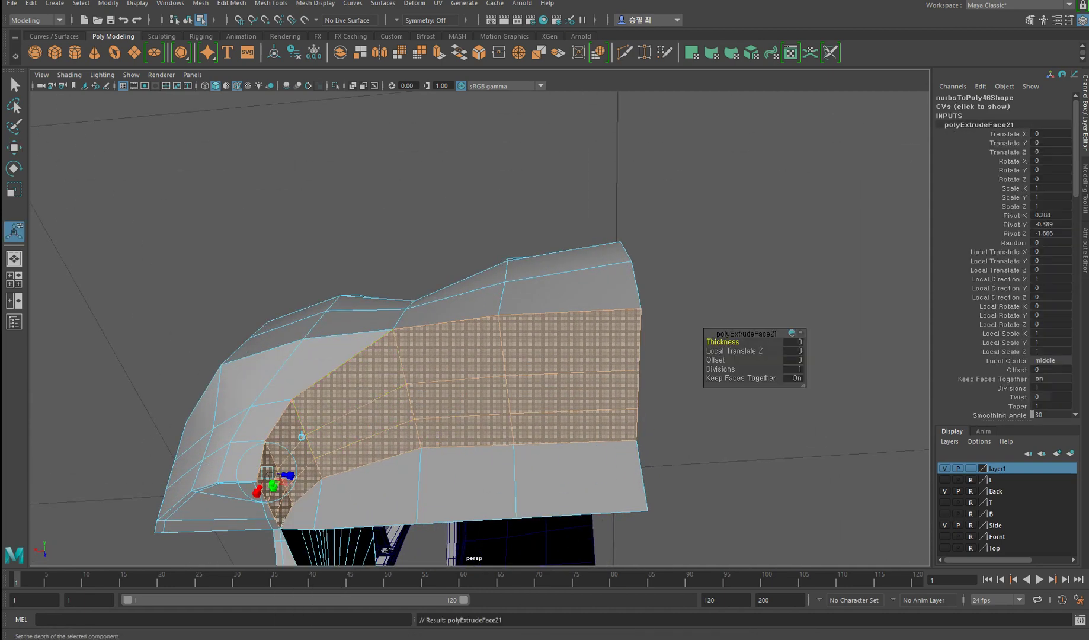
click(793, 360)
text(0.01)
key(Return)
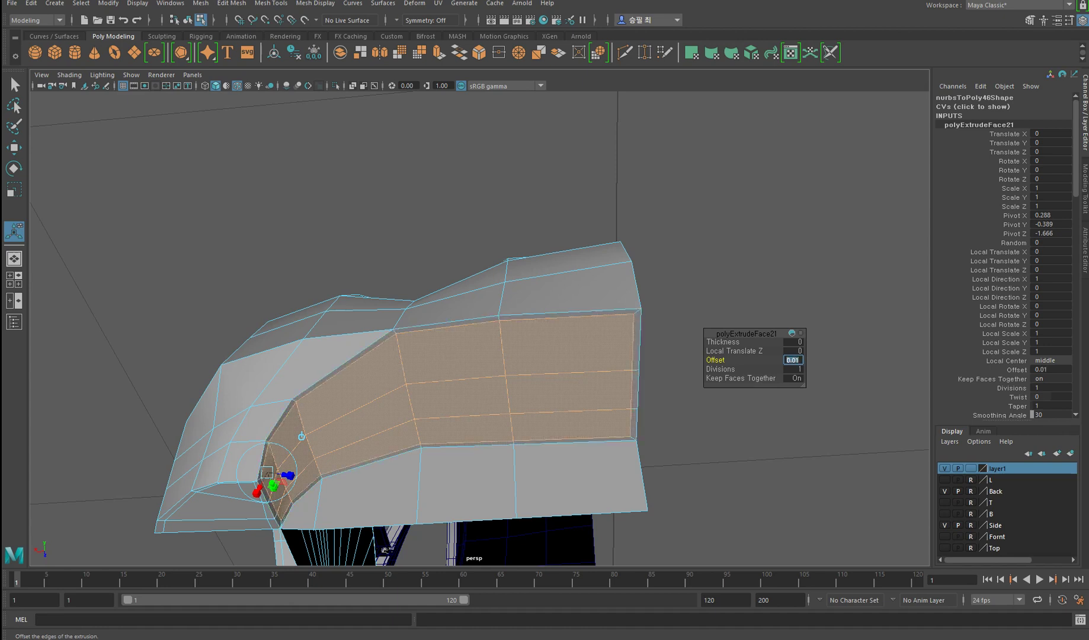
- Delete the thin border faces at the recessed band's centre-line end and move the open edges out to the body's centre line
click(635, 358)
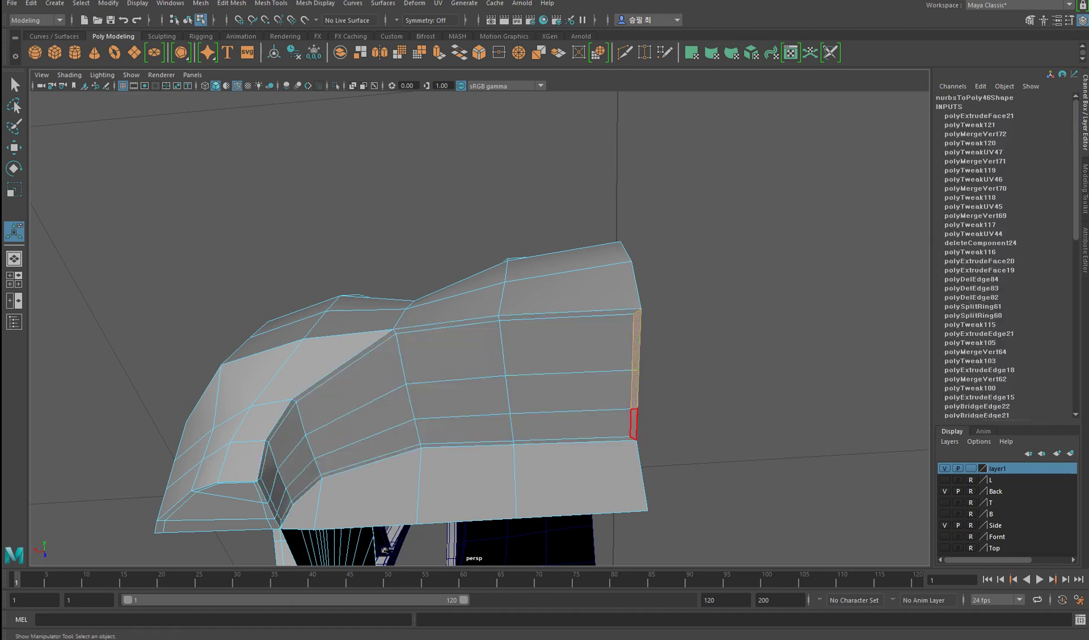
key(Delete)
key(q)
key(F10)
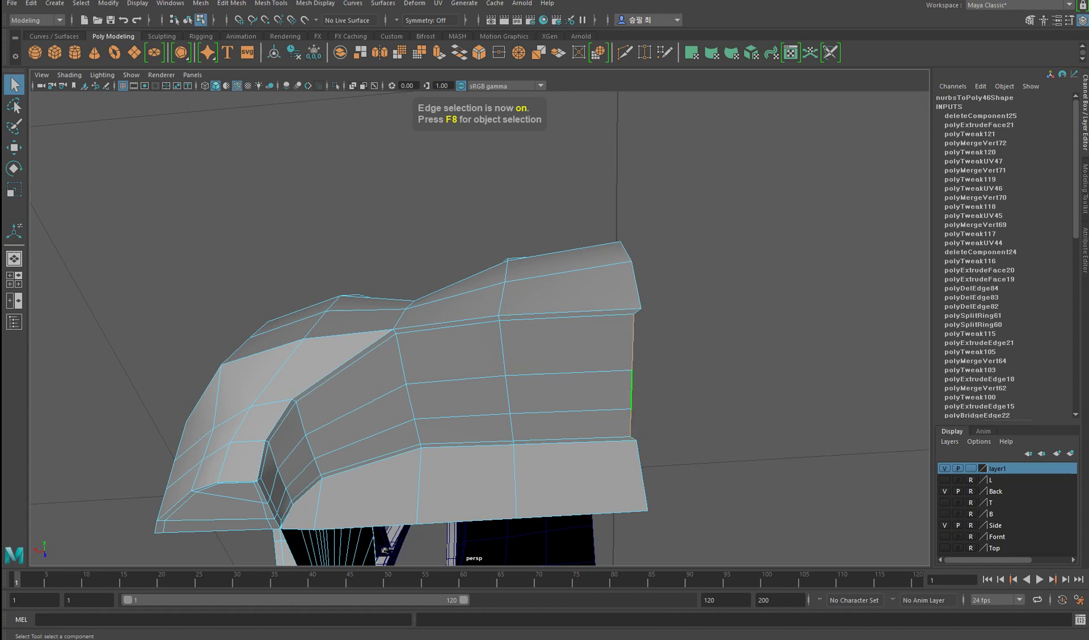
double_click(632, 388)
key(w)
drag(610, 381, 613, 380)
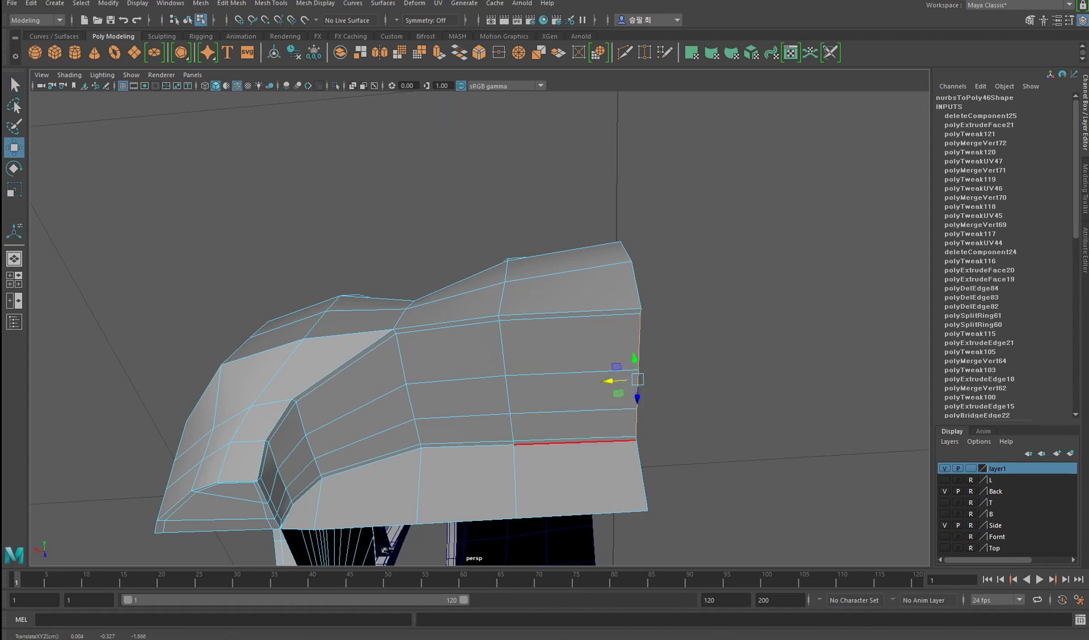
- Extrude the lower bumper panel's faces with an offset of 0.01 and shift the inset by about -0.004 in Local Translate Y
alt+drag(386, 549, 388, 522)
key(F11)
click(578, 439)
shift+click(471, 439)
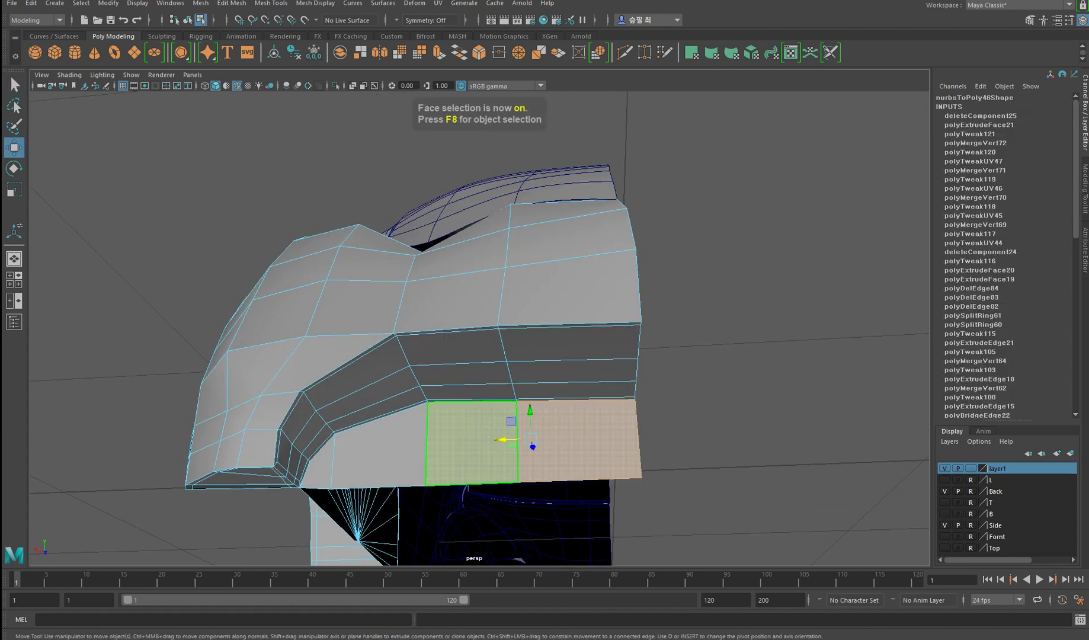
shift+click(379, 444)
alt+drag(379, 451, 397, 435)
shift+right_drag(397, 436, 418, 428)
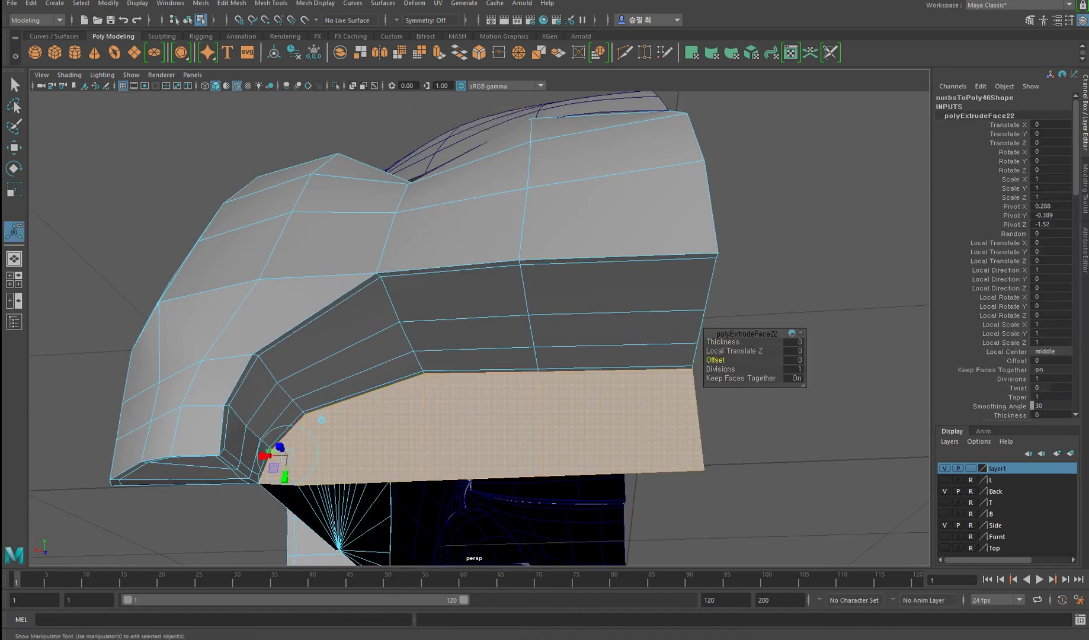
click(794, 360)
text(0.01)
key(Return)
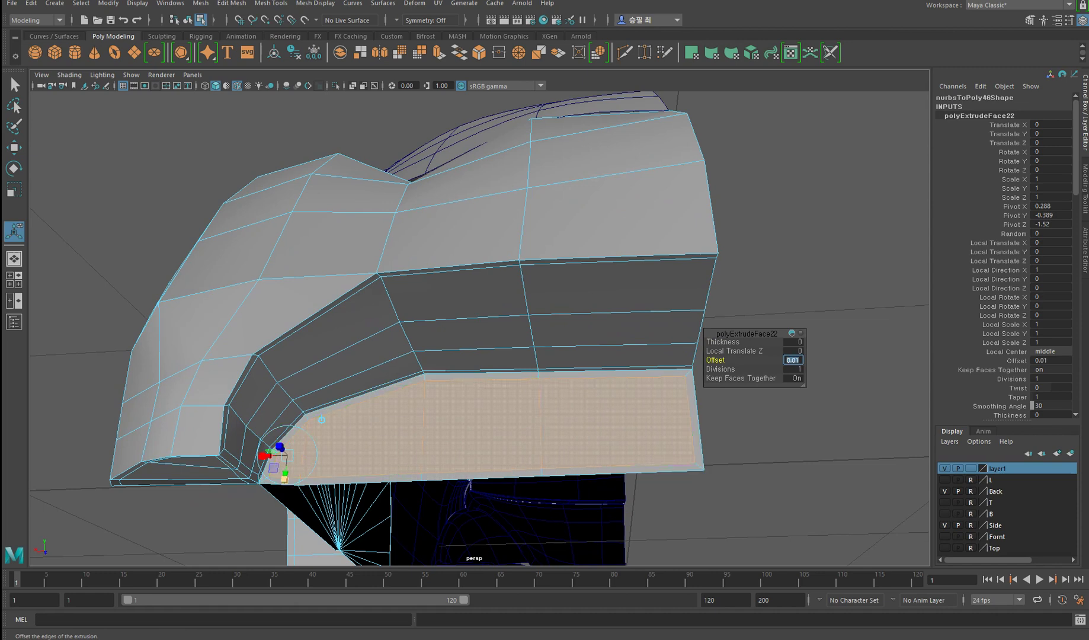
drag(285, 474, 285, 474)
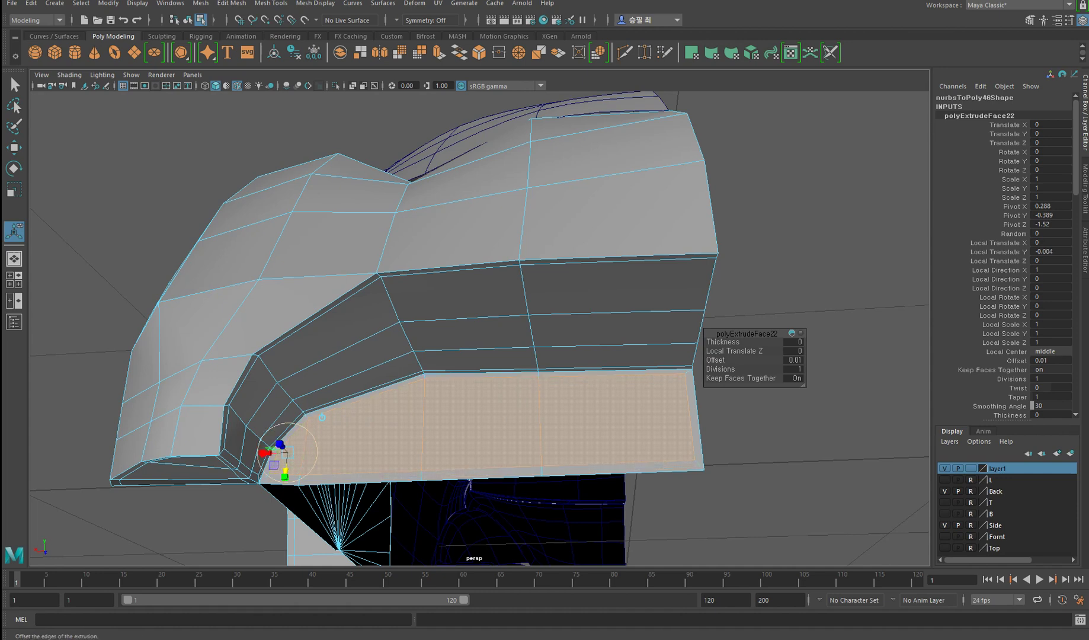
- Try to delete the thin border faces along the lower edge of the bumper panel
click(277, 491)
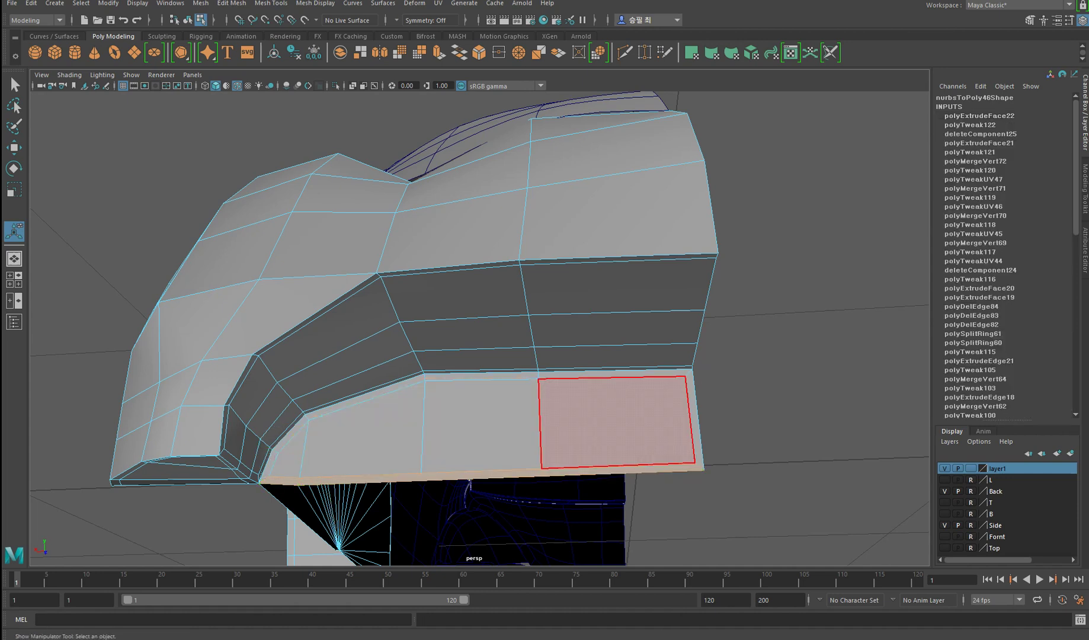
click(616, 420)
key(Delete)
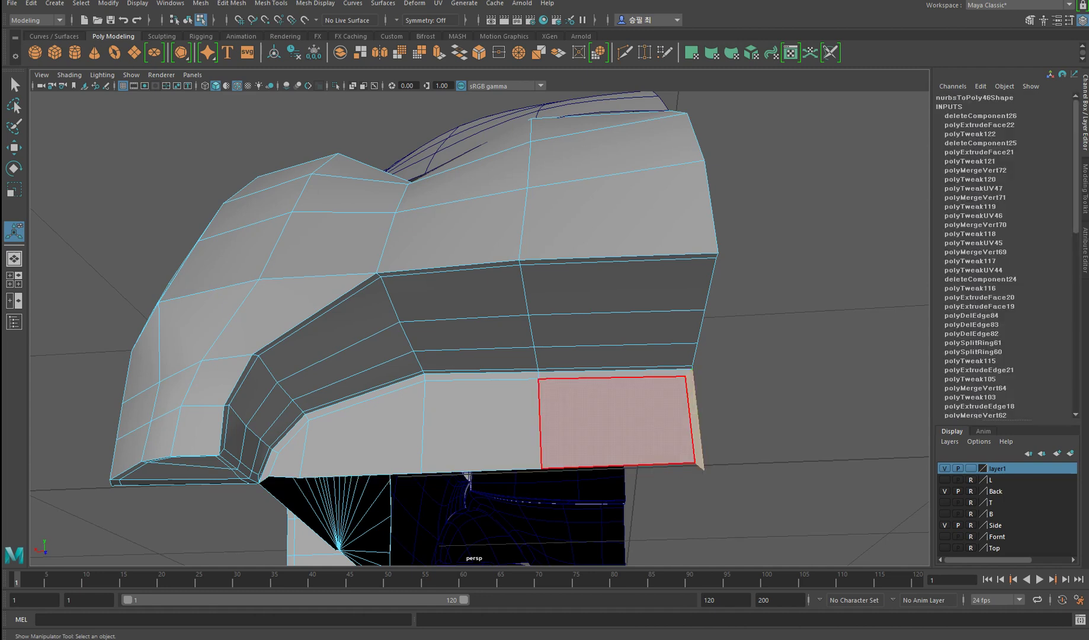
- Delete the thin border face at the bumper panel's centre-line end and move the open edge out to the centre line
key(Delete)
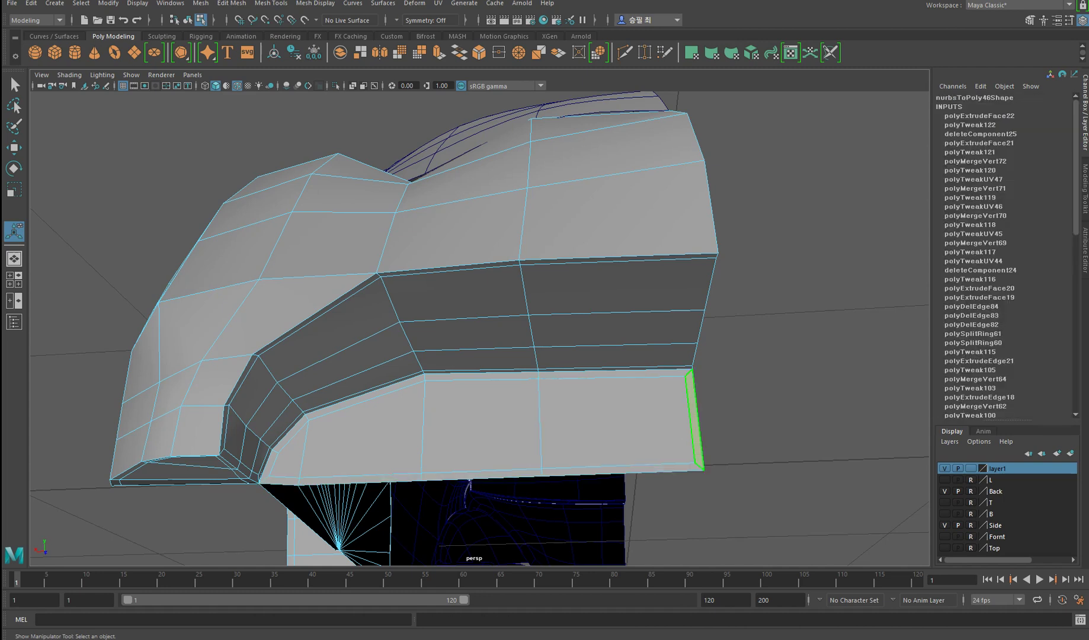
key(F10)
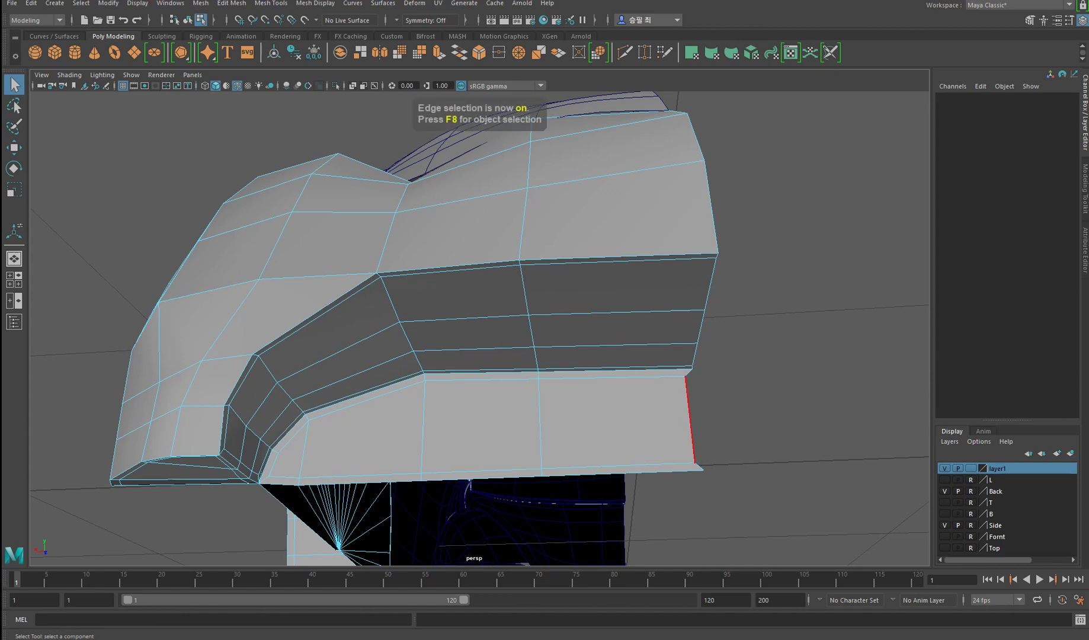
click(690, 415)
key(w)
drag(661, 419, 581, 374)
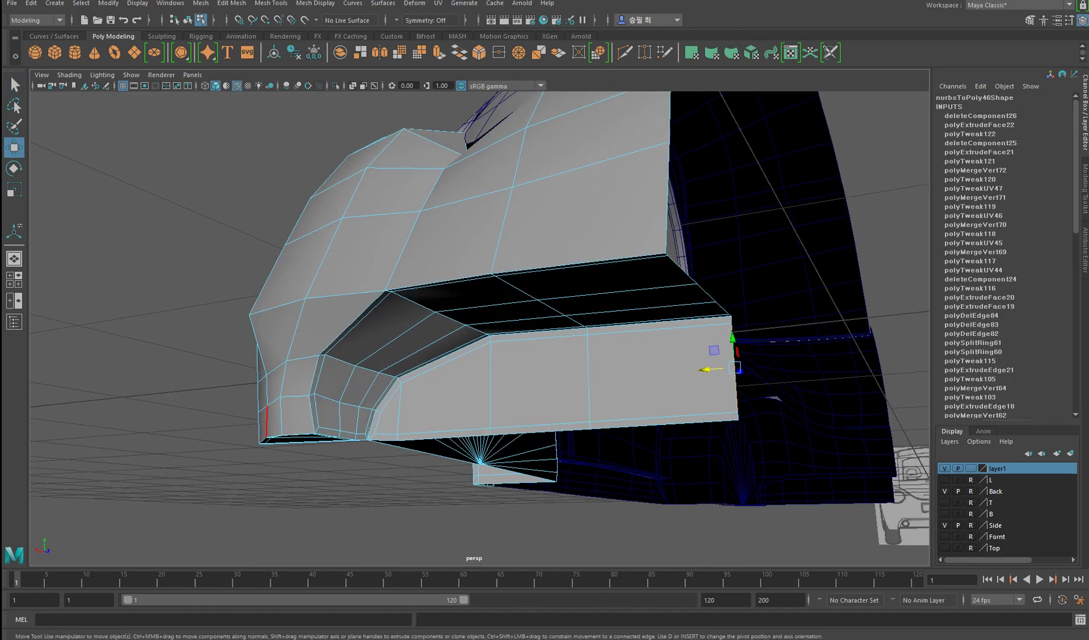
- Delete the two diagonal edges at the lower corner where the recessed band meets the bumper panel
scroll(290, 474, up, 5)
scroll(290, 474, down, 5)
scroll(486, 326, down, 3)
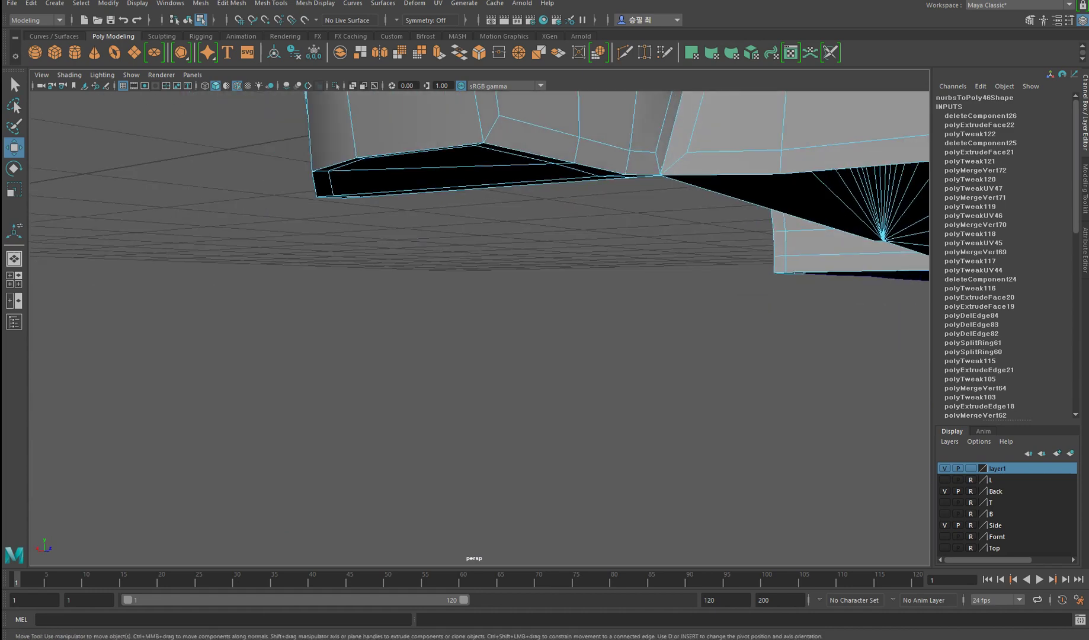
scroll(534, 207, up, 8)
alt+drag(533, 210, 631, 320)
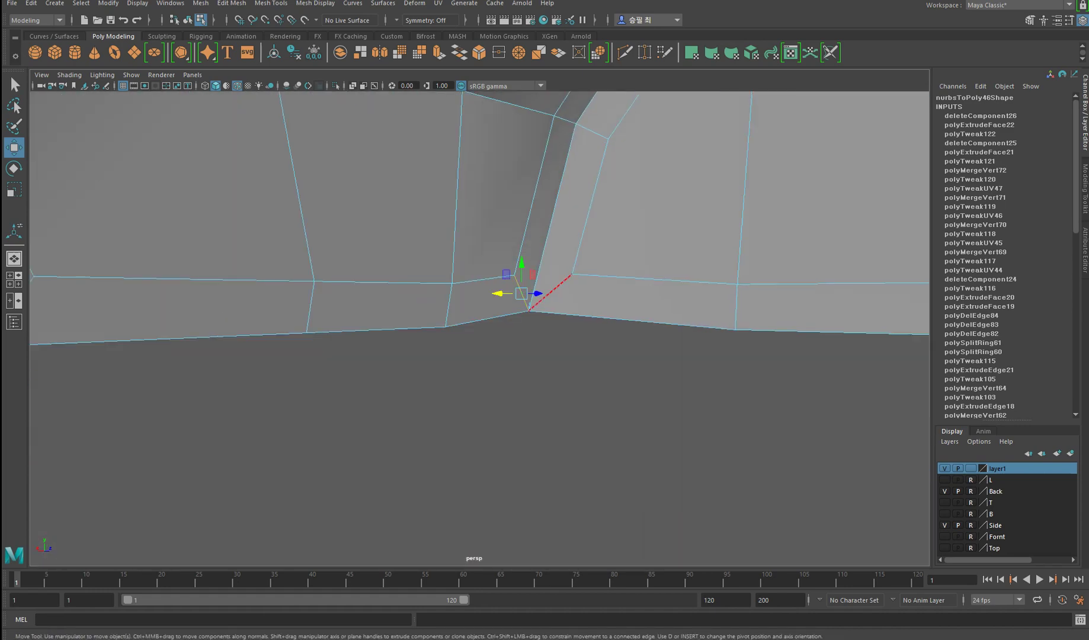
- Multi-Cut an edge from the recessed band's inset corner down to the lower border
key(ctrl+shift+x)
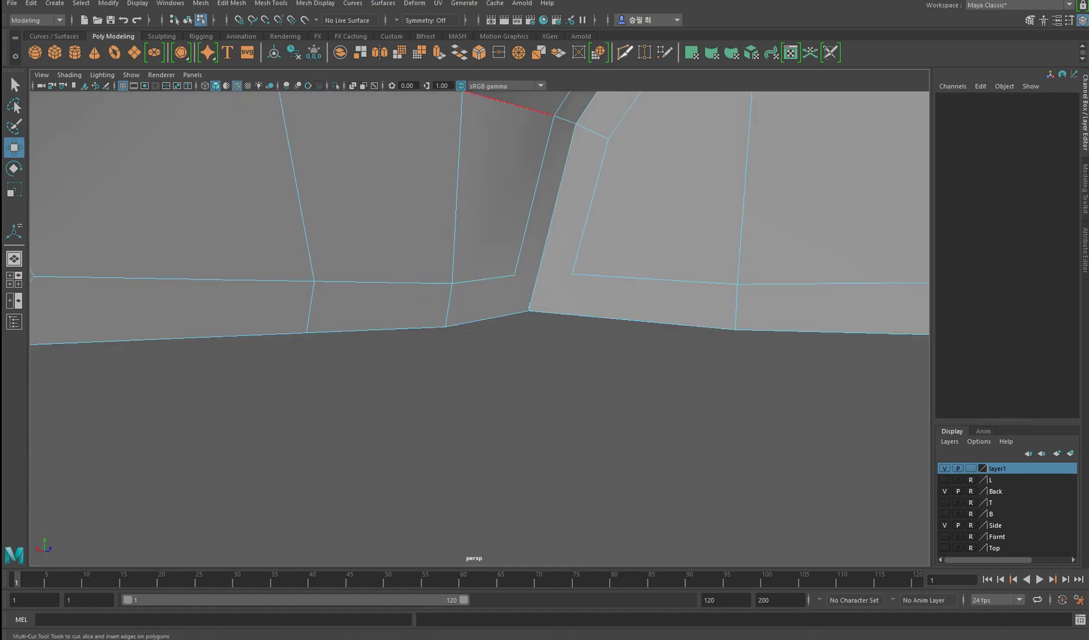
click(514, 275)
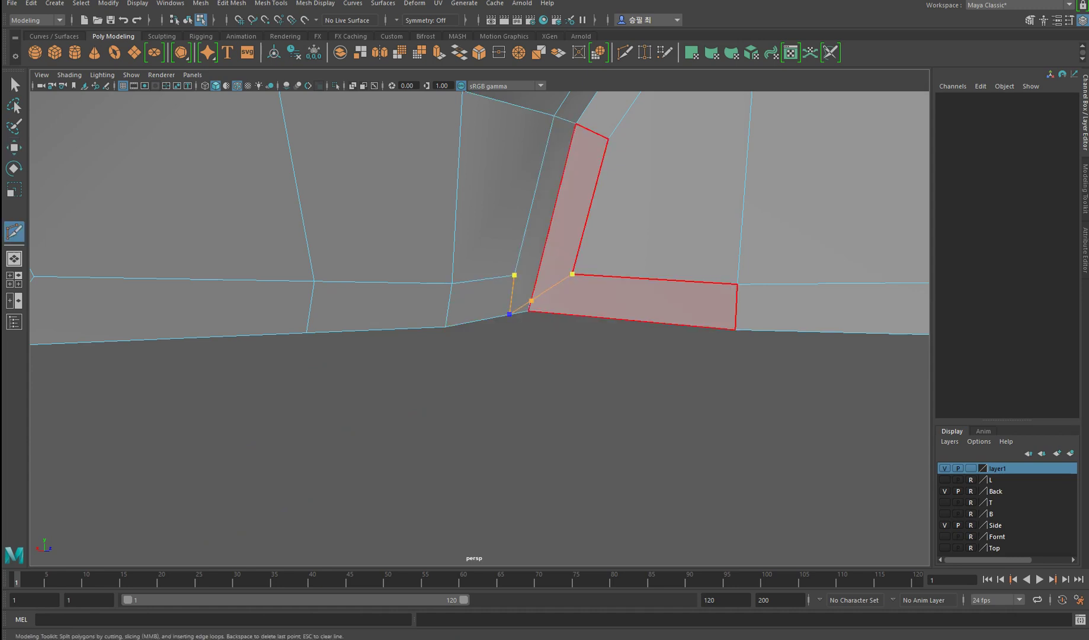
key(ctrl+z)
key(w)
key(g)
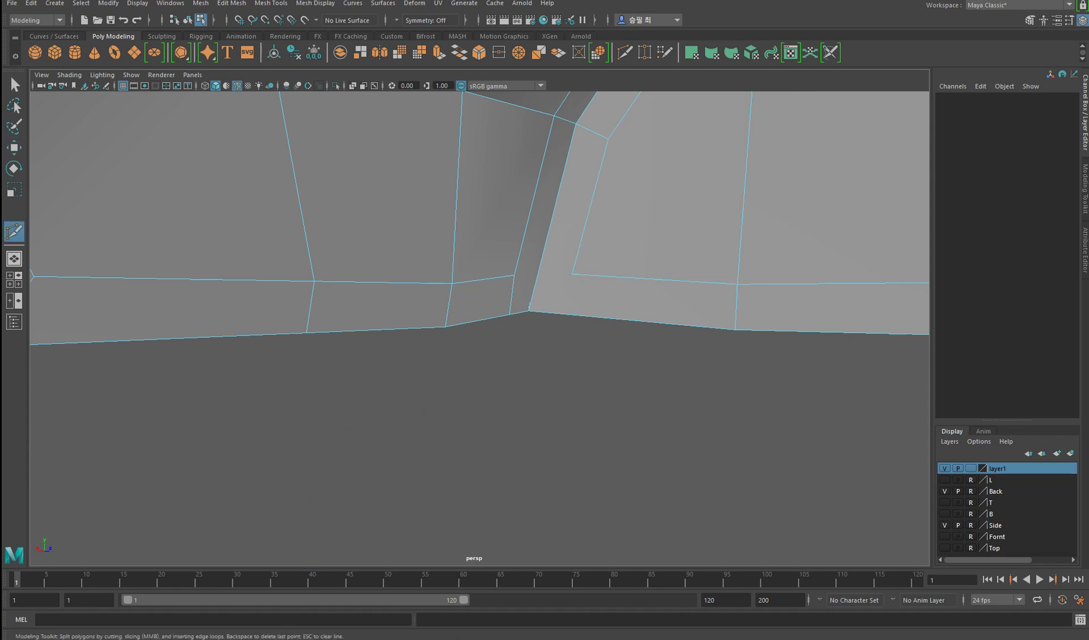
- Multi-Cut an edge from the bumper panel's inset corner down to the lower border and connect both inset corners across the crease
click(571, 275)
click(564, 314)
key(Return)
click(572, 274)
scroll(479, 326, down, 3)
key(w)
- Target Weld the two neighbouring lower-edge vertices at the crease corner and switch the selected mesh to unsmoothed display
alt+drag(474, 326, 385, 355)
scroll(527, 406, up, 3)
alt+drag(528, 406, 474, 332)
scroll(510, 375, up, 4)
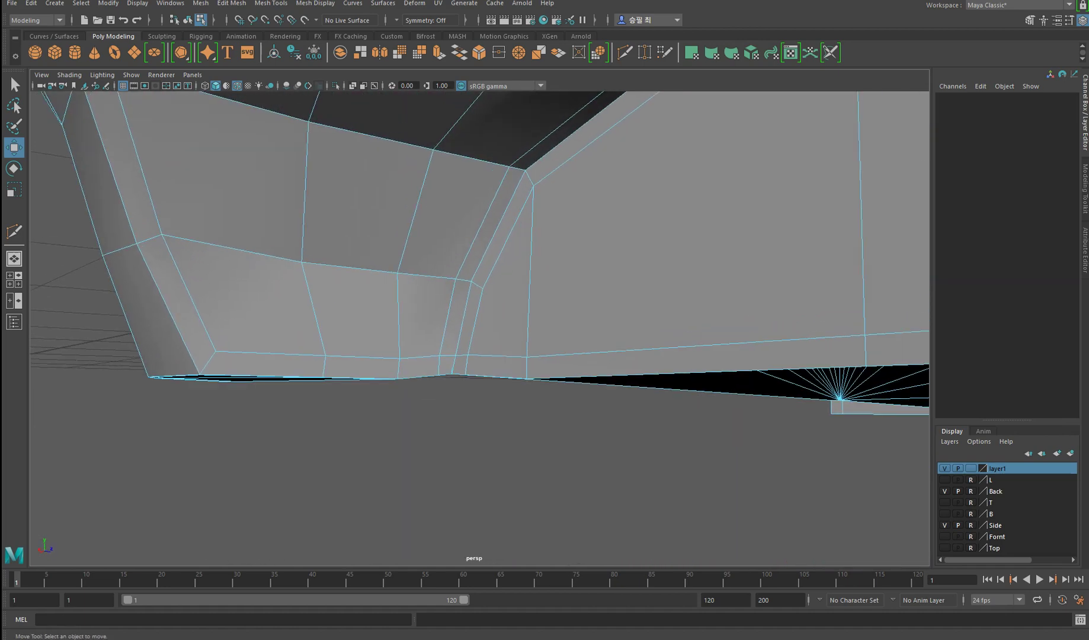
key(F9)
click(456, 405)
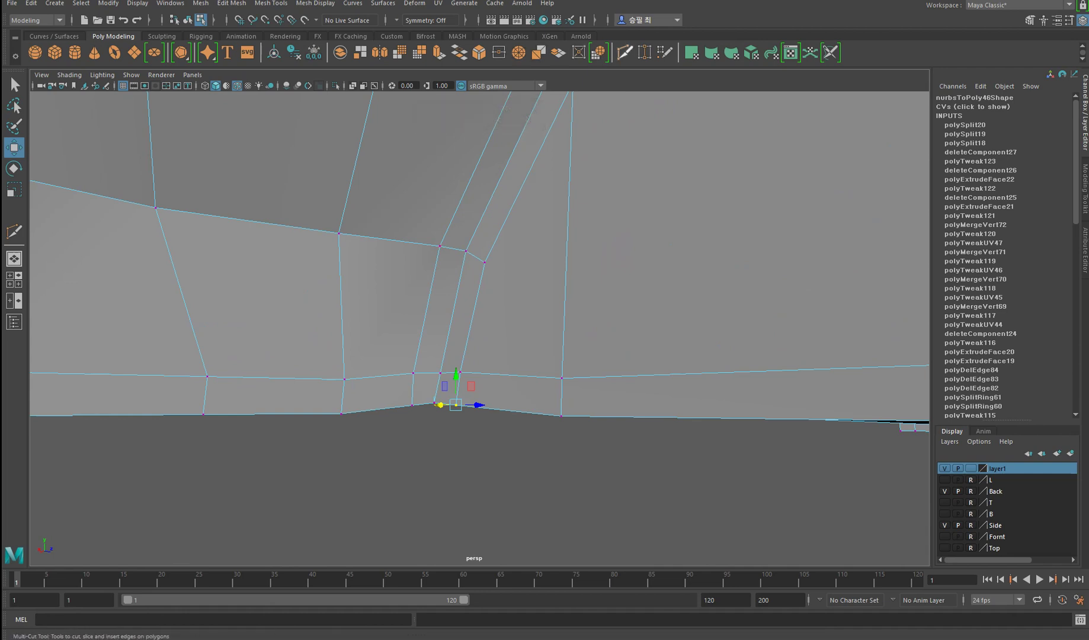
click(644, 52)
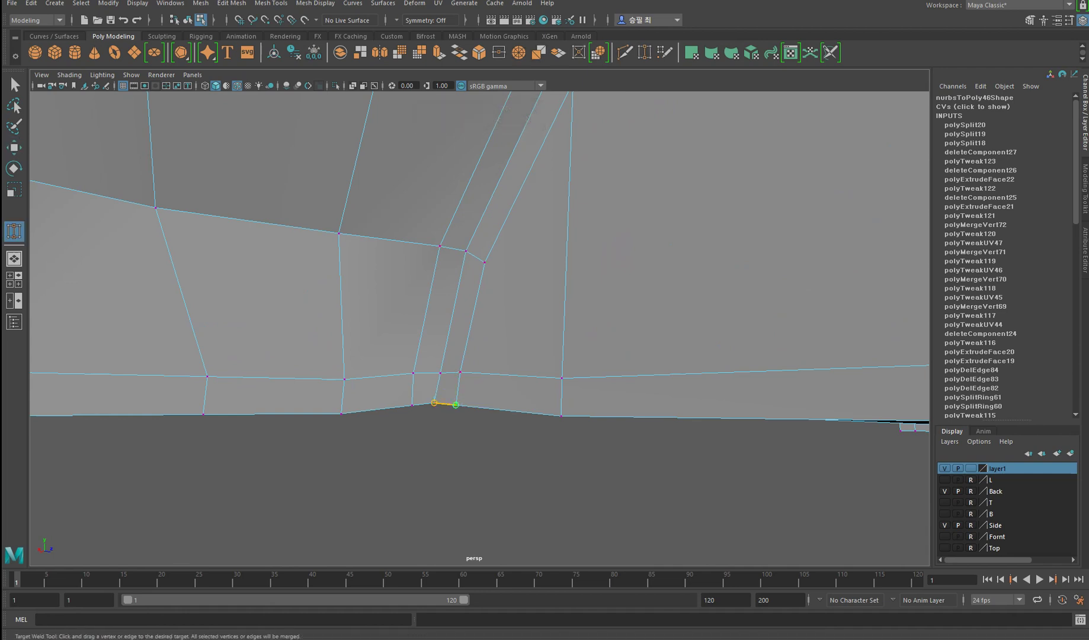
drag(456, 405, 403, 255)
key(1)
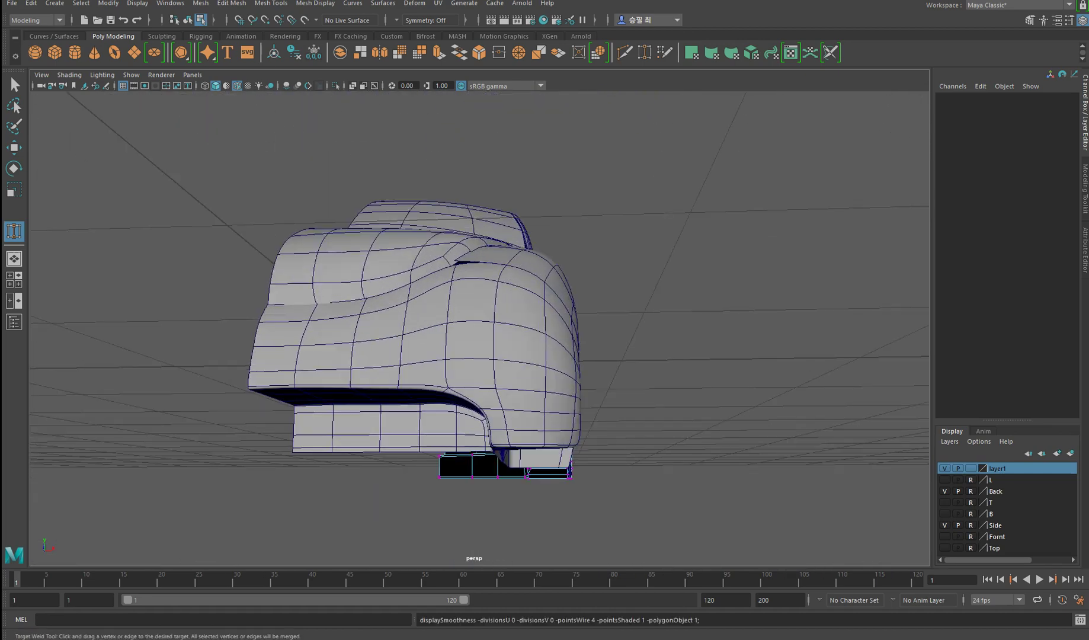
- Target Weld the inset bottom-edge vertex and the neighbouring corner vertex together at the lower end of the recess crease
key(w)
key(f)
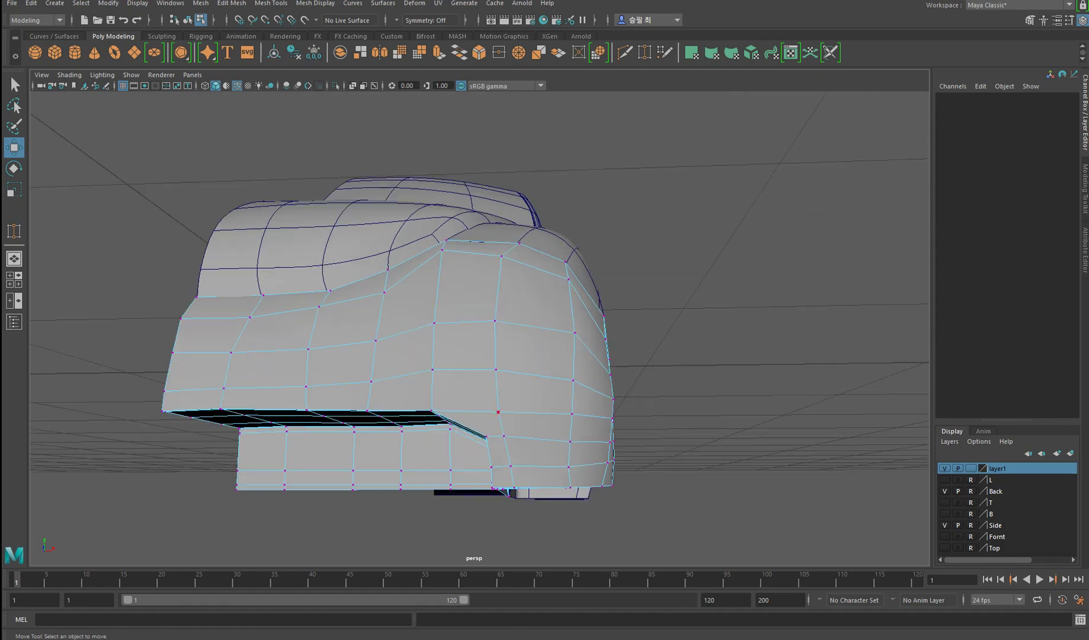
mouse_move(474, 296)
alt+mouse_down()
mouse_move(450, 279)
mouse_move(486, 296)
mouse_move(462, 272)
mouse_move(474, 320)
mouse_move(475, 308)
alt+mouse_up()
scroll(474, 320, up, 5)
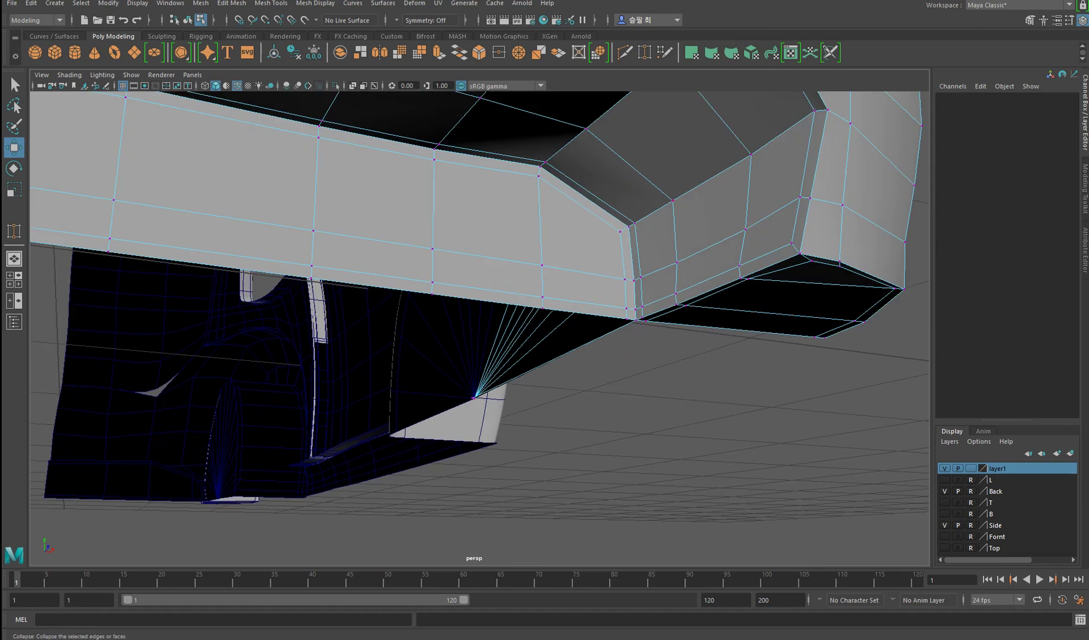
click(644, 52)
scroll(475, 320, up, 5)
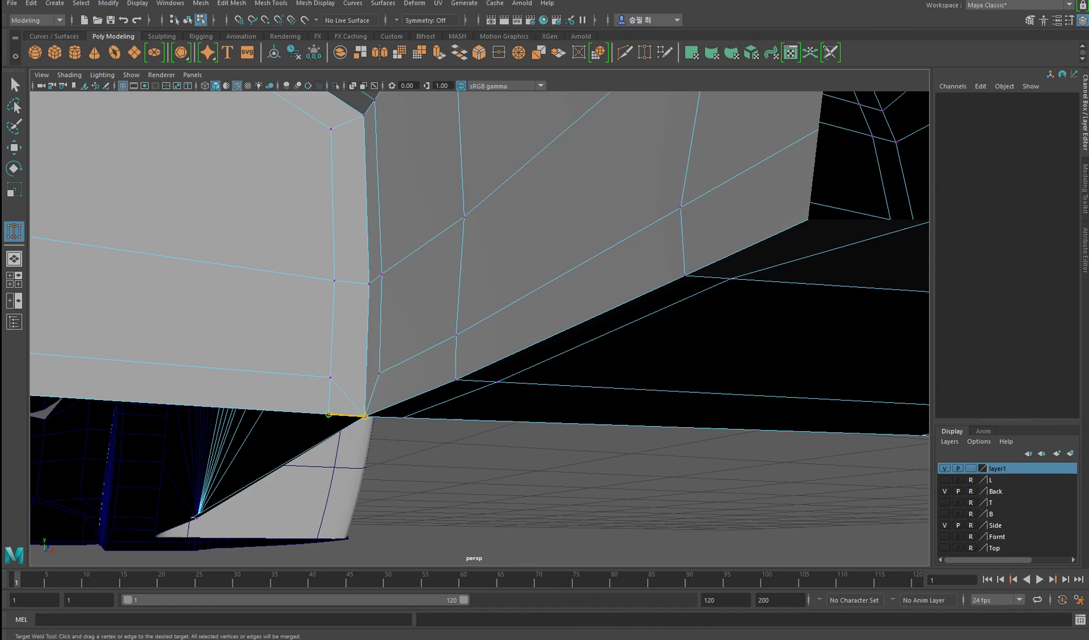
scroll(475, 320, down, 5)
mouse_move(474, 320)
alt+mouse_down()
mouse_move(450, 296)
mouse_move(427, 332)
mouse_move(486, 302)
alt+mouse_up()
key(w)
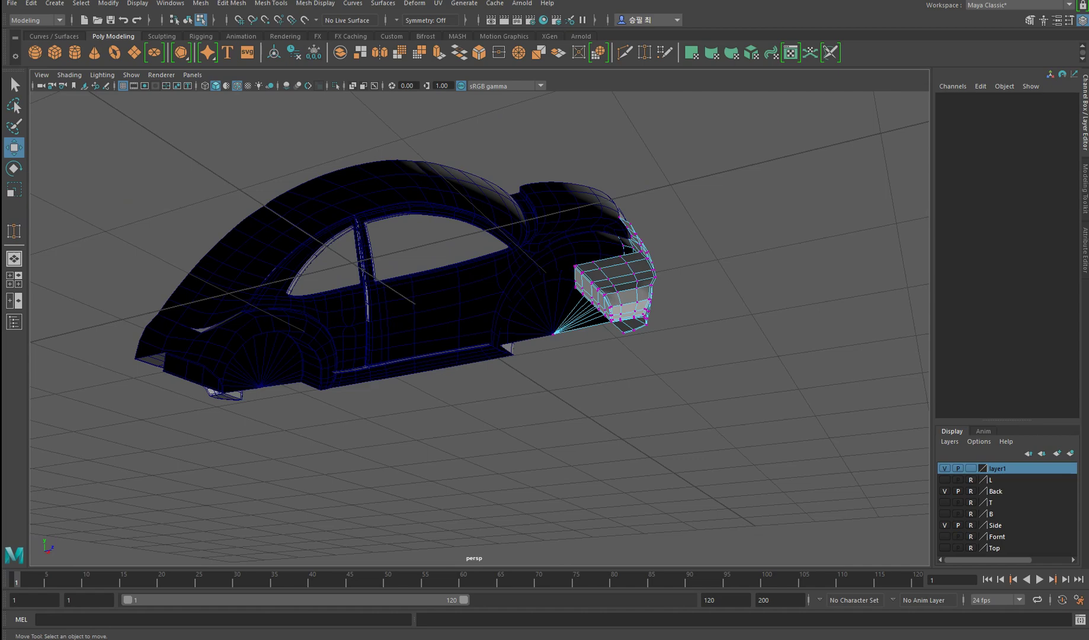
- Select the front and rear wheel-arch meshes together in object mode and switch them to unsmoothed display
key(F8)
alt+drag(474, 296, 699, 320)
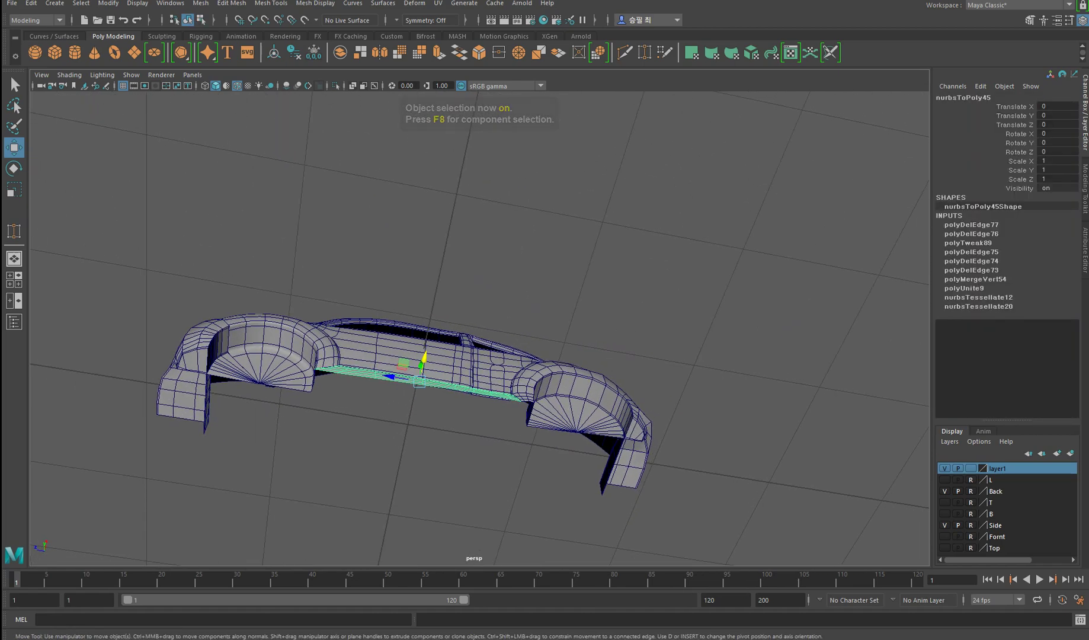
scroll(403, 379, up, 5)
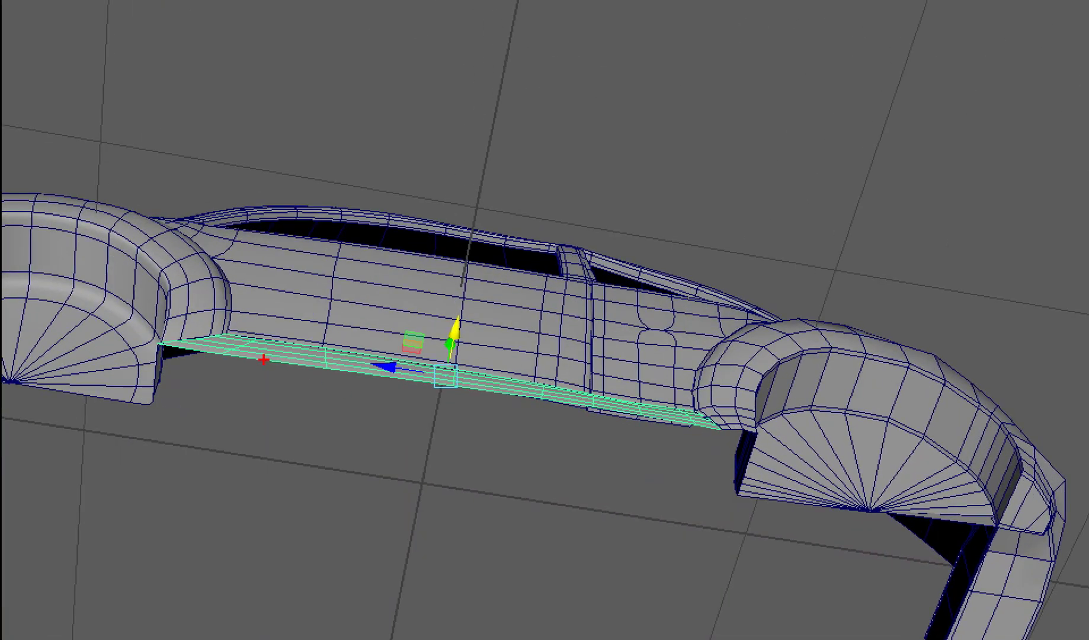
drag(264, 360, 567, 417)
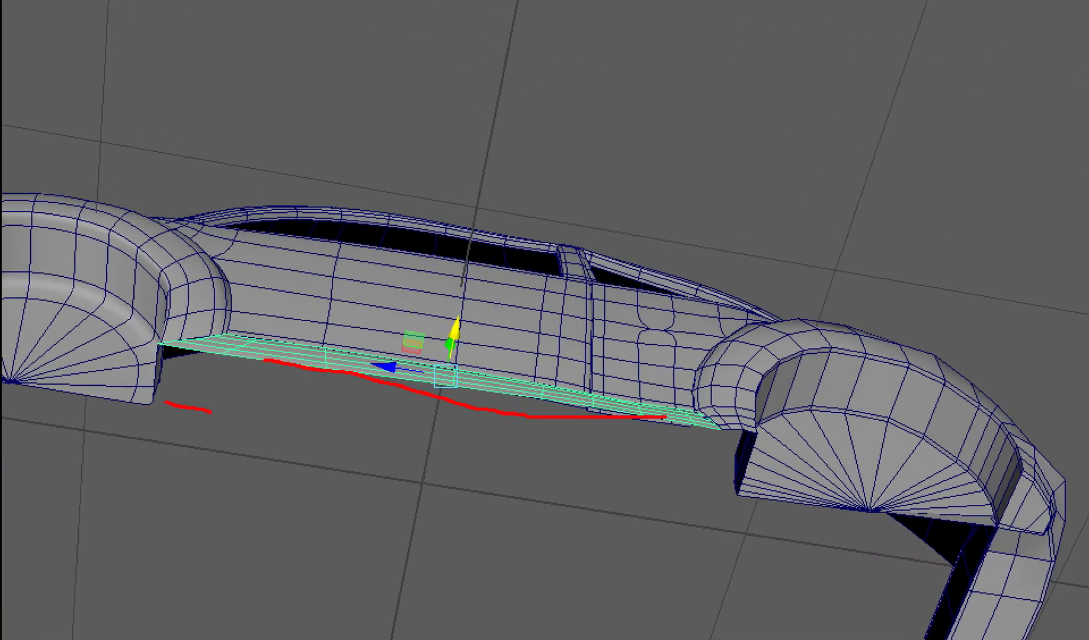
drag(211, 410, 547, 486)
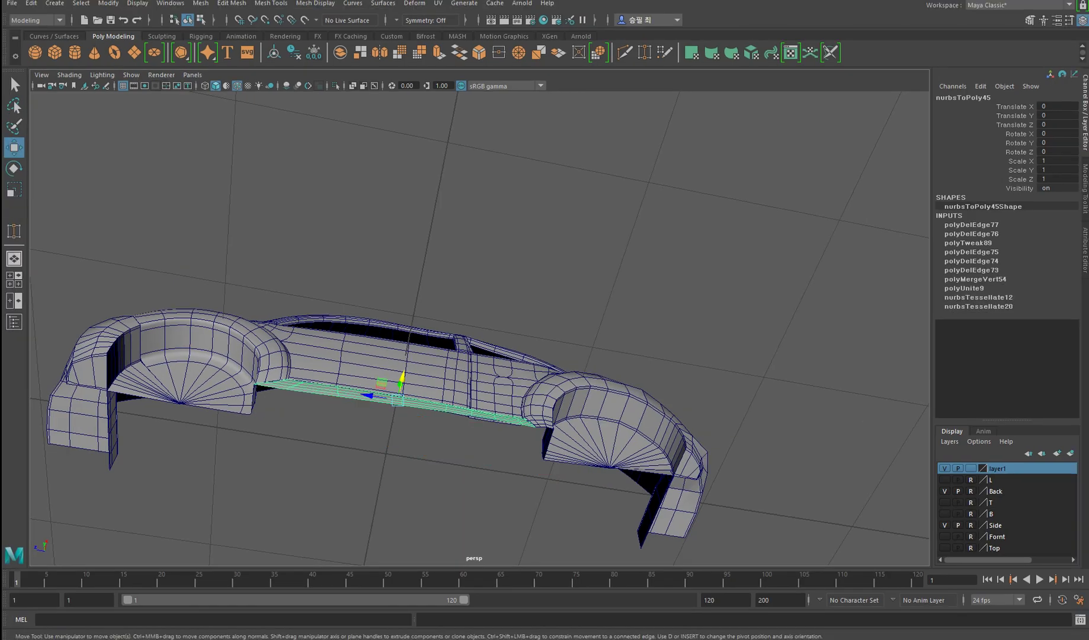
click(202, 350)
shift+click(599, 409)
key(1)
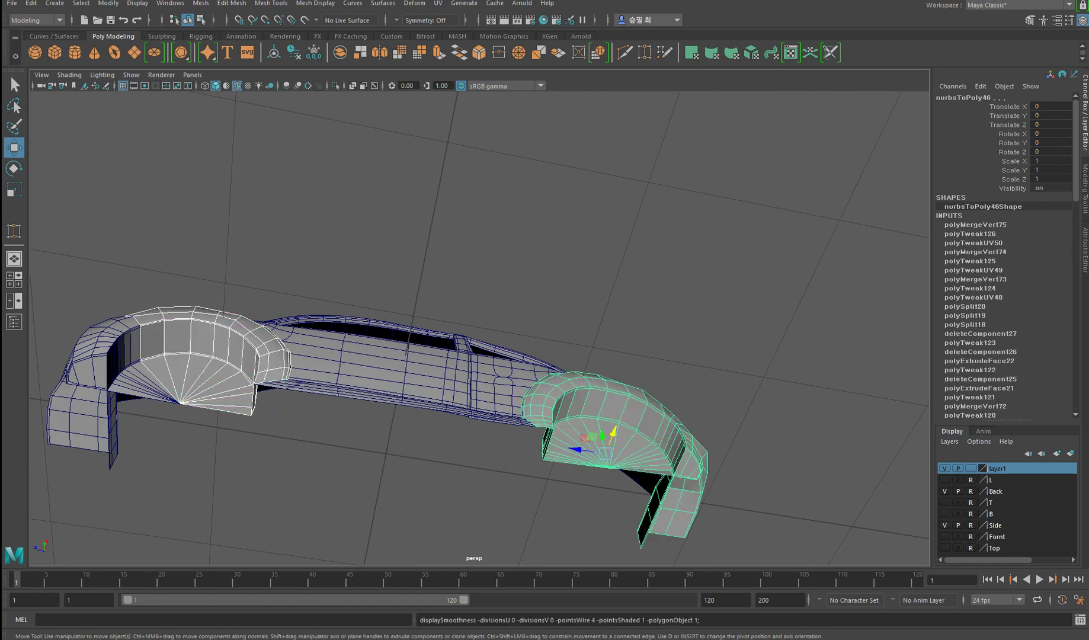
- Select the lower border edges along the full length of the side sill strip between the wheel arches
click(386, 393)
scroll(415, 385, up, 2)
key(F10)
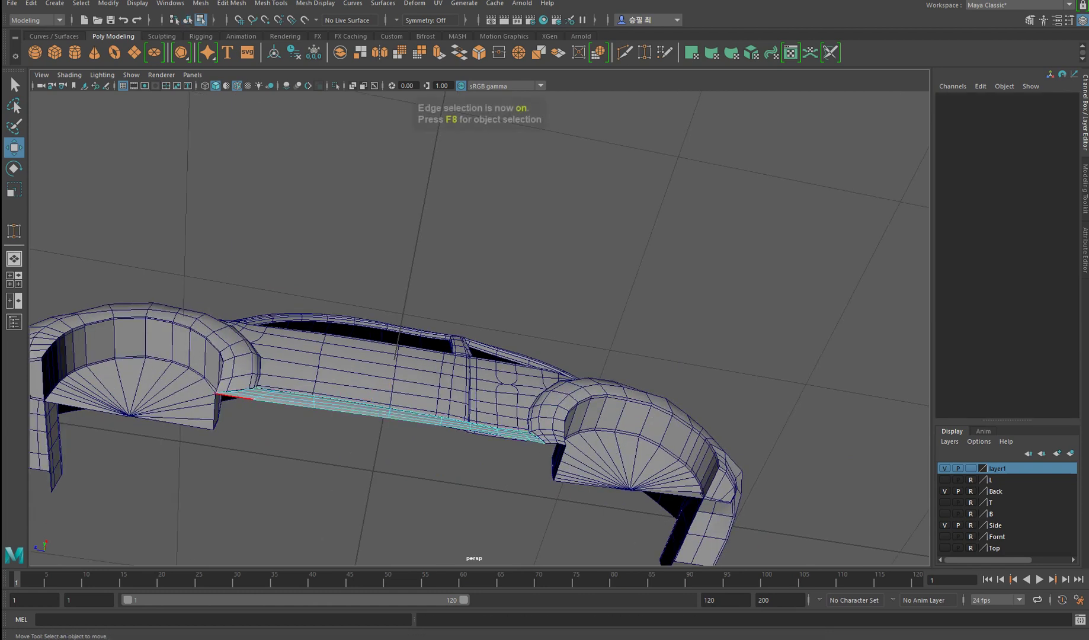
click(270, 401)
click(350, 413)
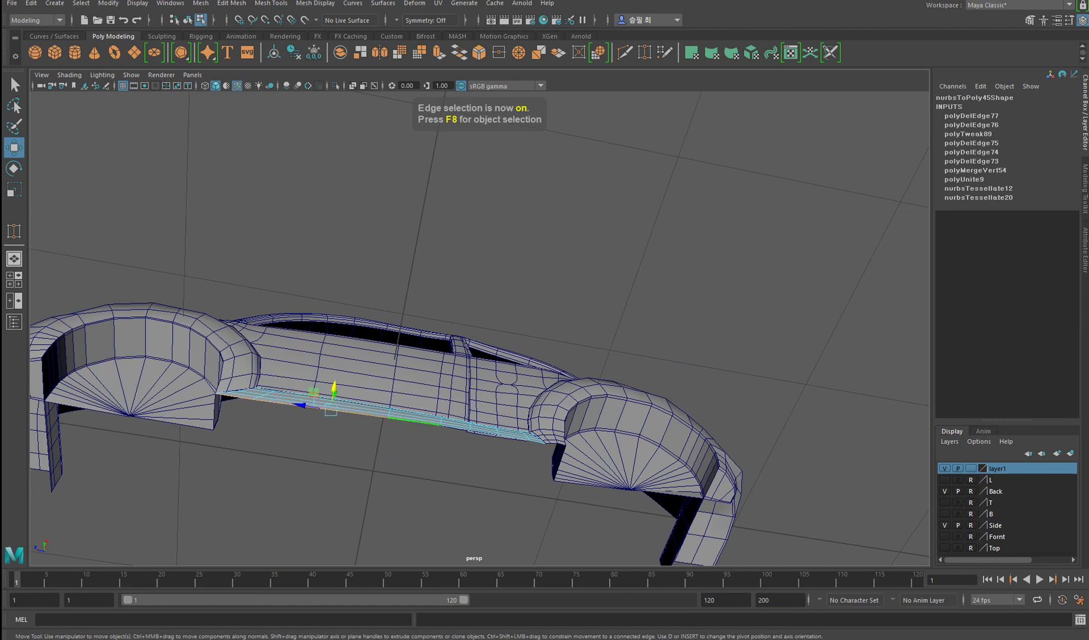
alt+drag(474, 296, 492, 293)
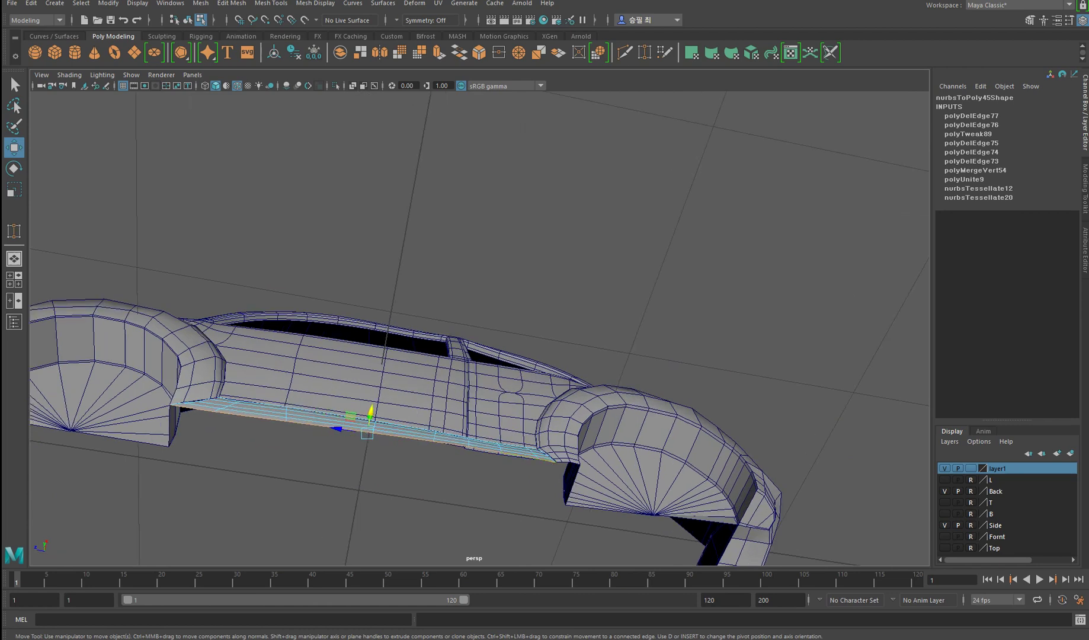
alt+drag(475, 296, 462, 225)
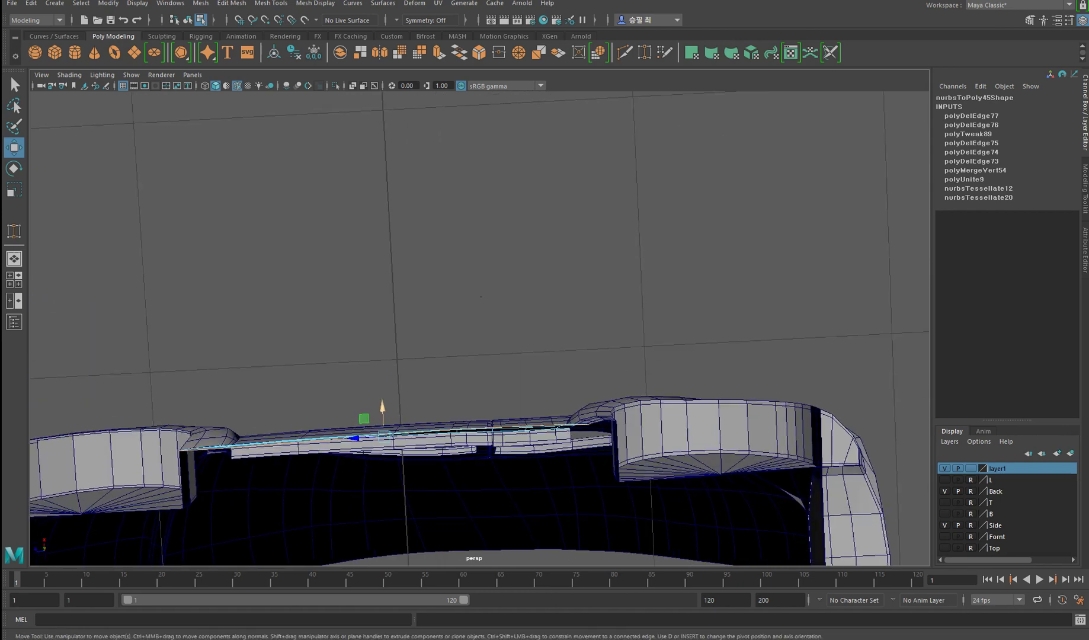
key(ctrl+e)
key(ctrl+z)
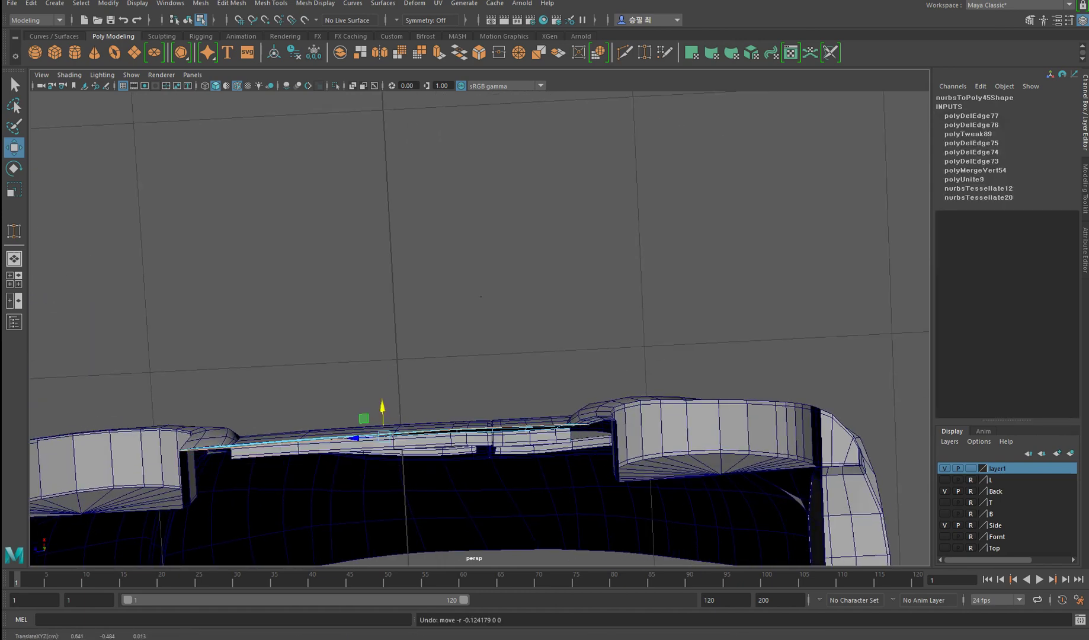
key(1)
key(ctrl+e)
drag(382, 409, 386, 465)
scroll(479, 321, down, 5)
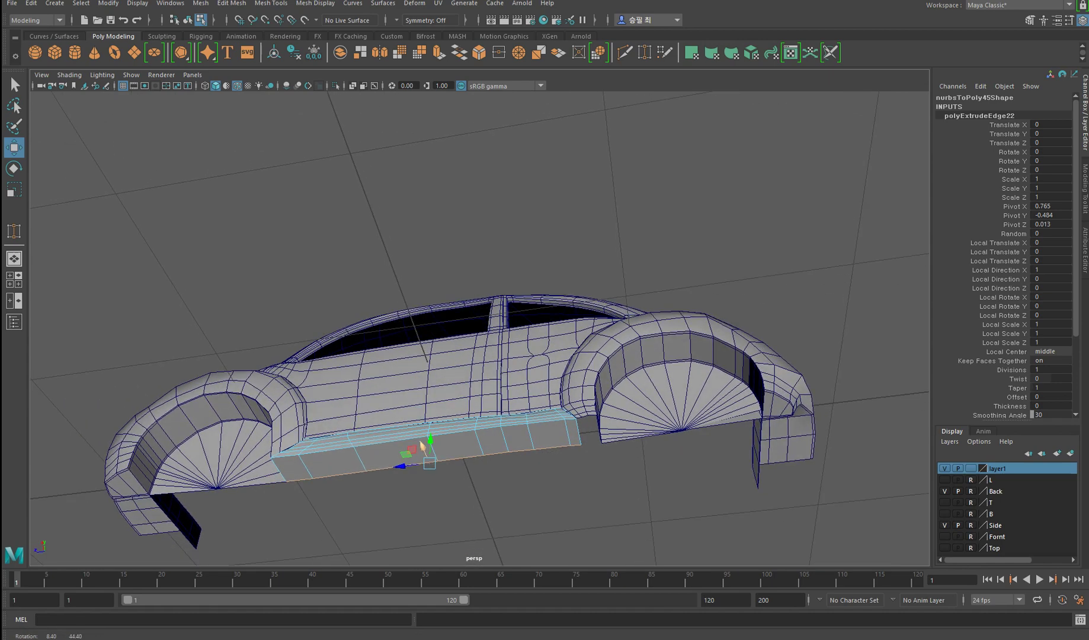
key(ctrl+z)
- Extrude the sill's lower border edges inward beneath the car to form an underside strip
scroll(474, 415, up, 2)
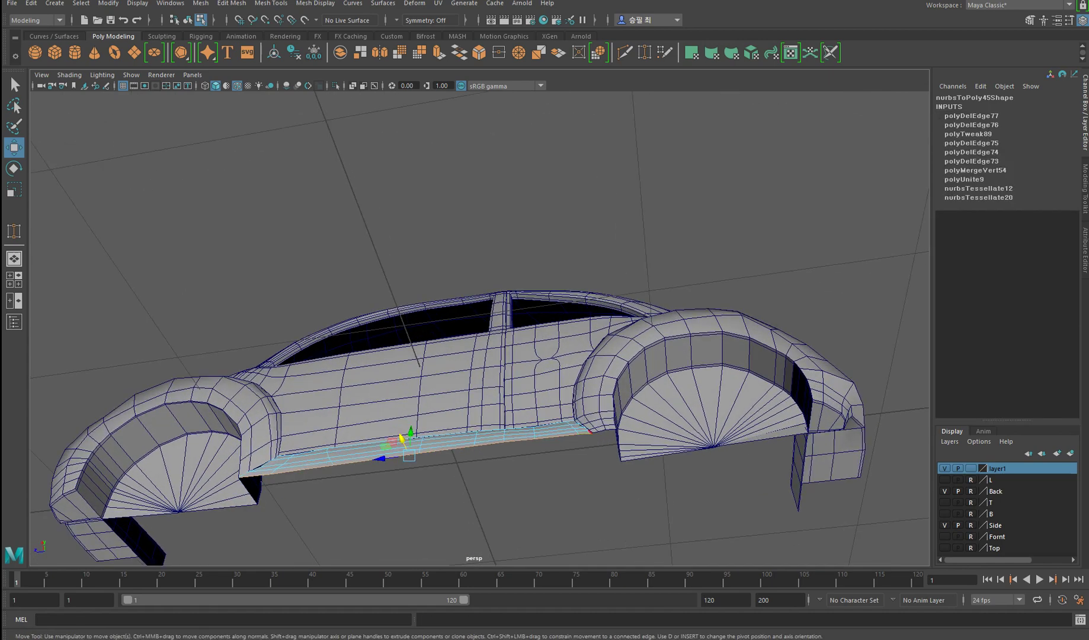
scroll(468, 332, up, 2)
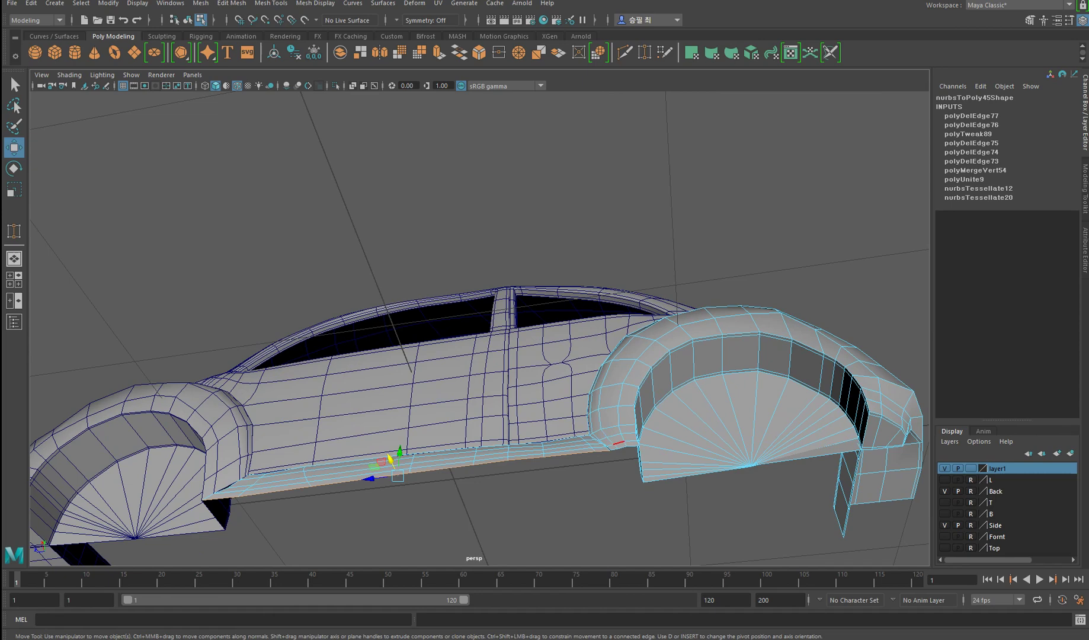
alt+drag(618, 442, 450, 439)
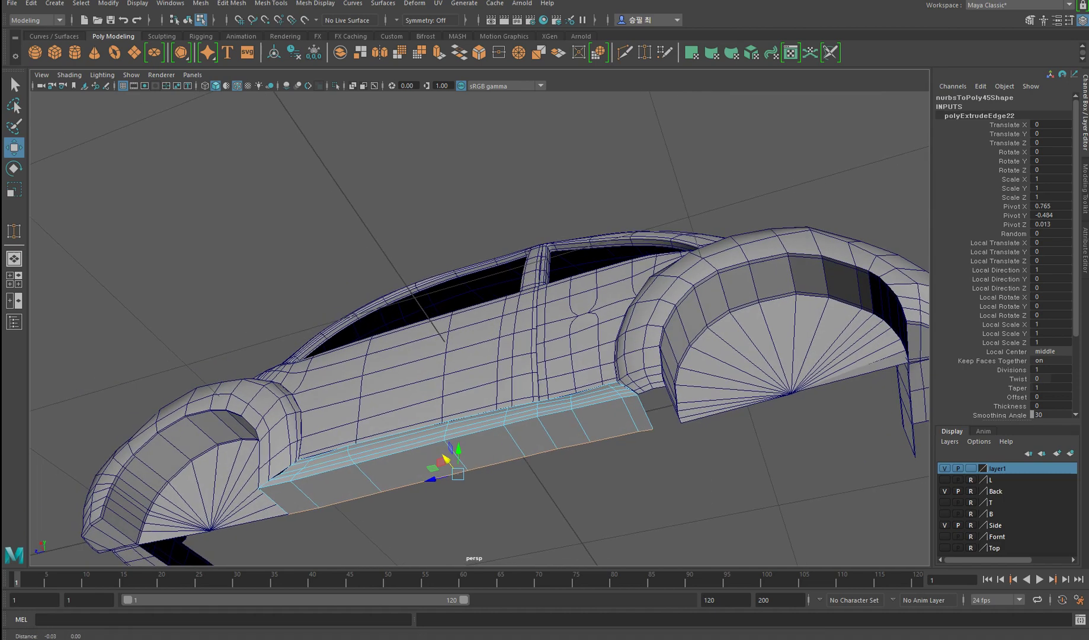
- Extrude the rear wheel arch's lower edges beside the sill inward under the car, out to the inner end of the wheel well
scroll(534, 430, up, 4)
click(514, 421)
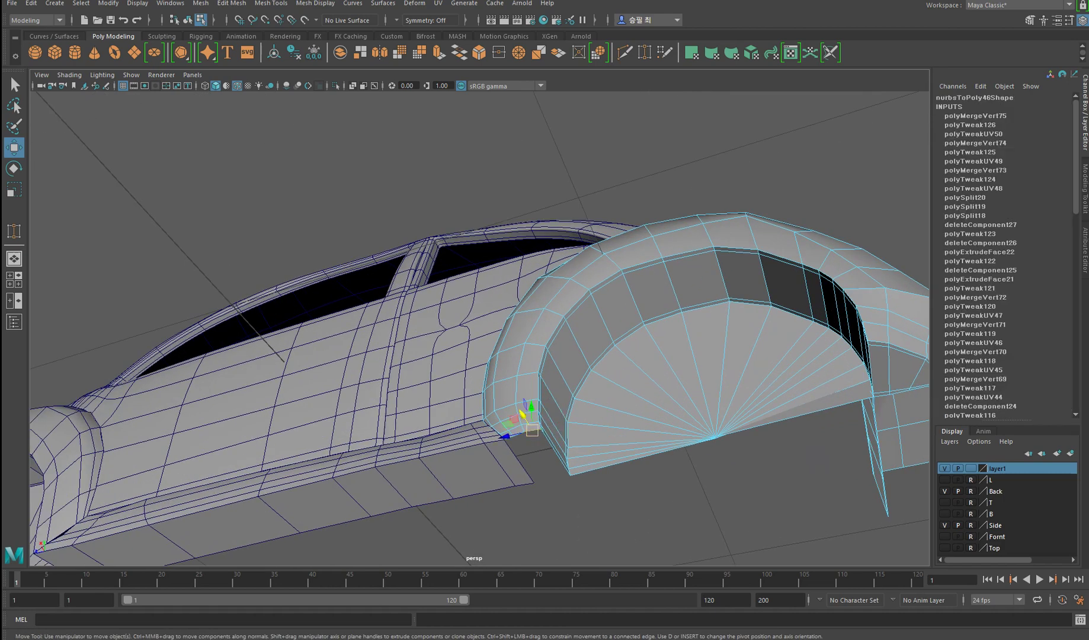
scroll(514, 421, up, 5)
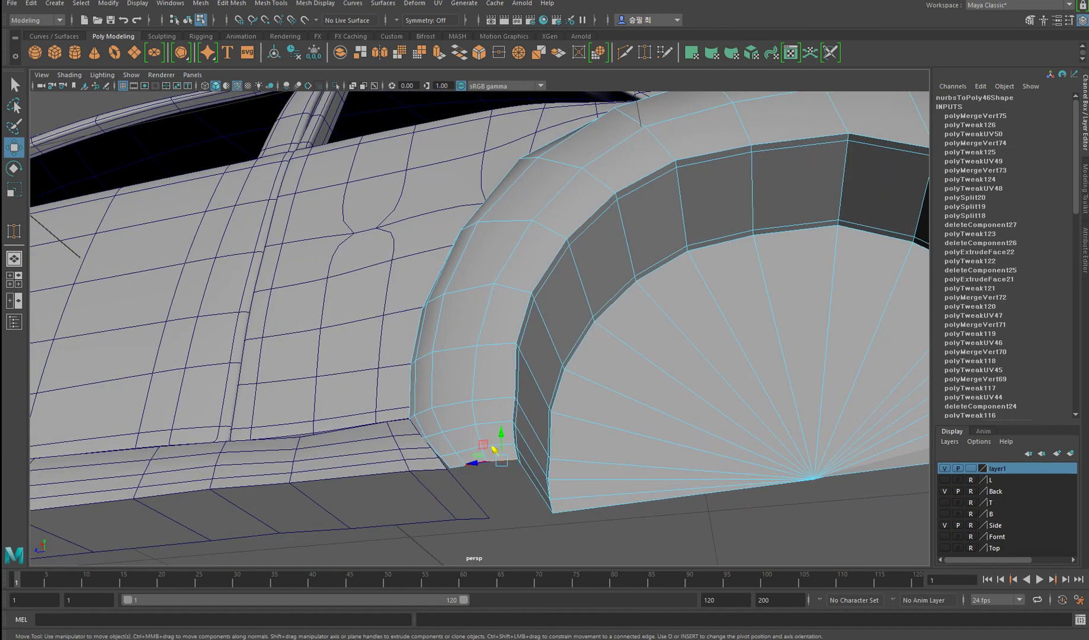
drag(463, 464, 468, 385)
shift+drag(475, 339, 499, 497)
key(r)
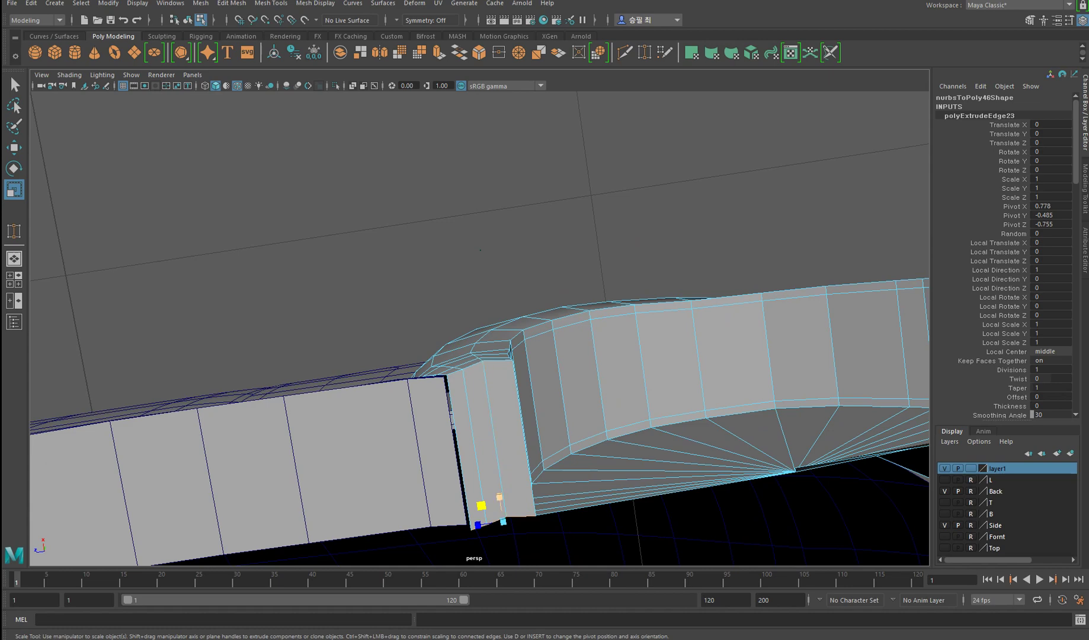
alt+drag(474, 356, 605, 249)
key(w)
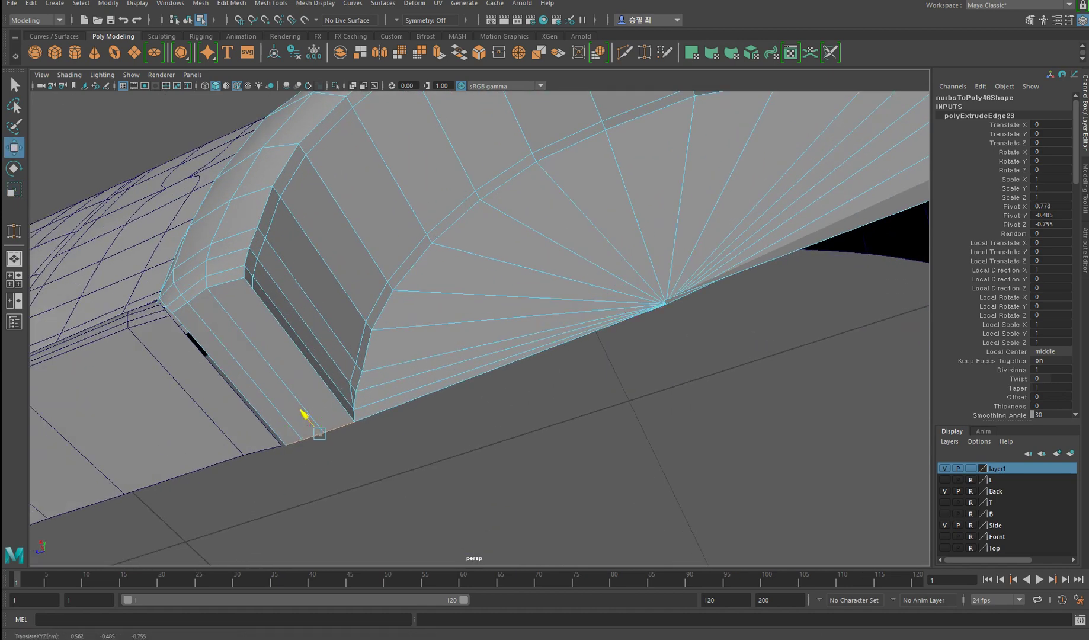
- Insert supporting edge loops near the inner and outer ends of the rear arch's new underside strip and check the smoothed preview
click(316, 3)
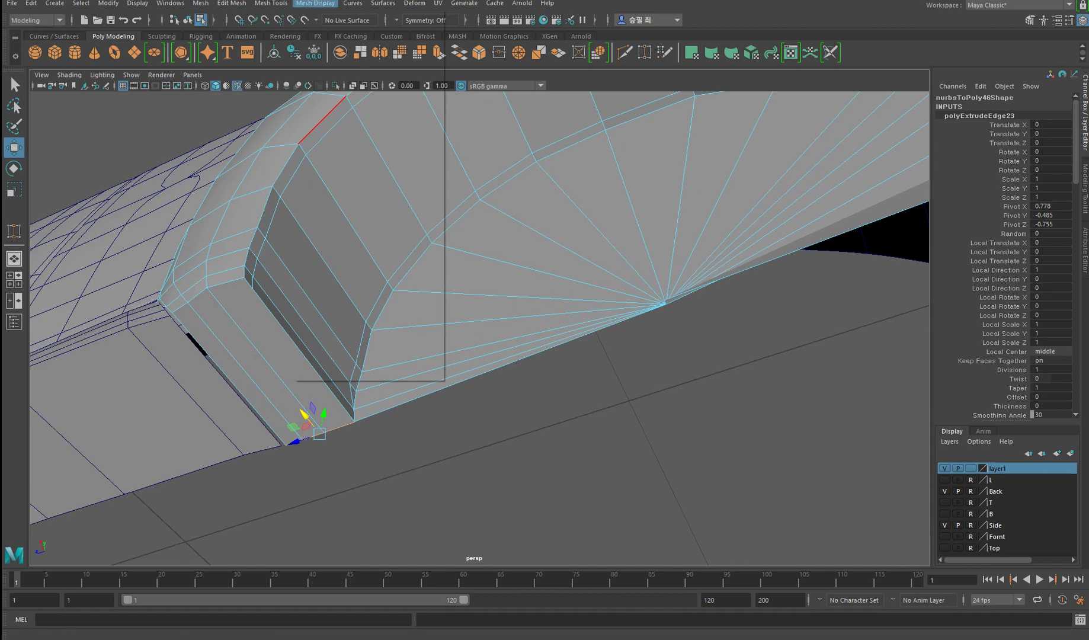
click(314, 99)
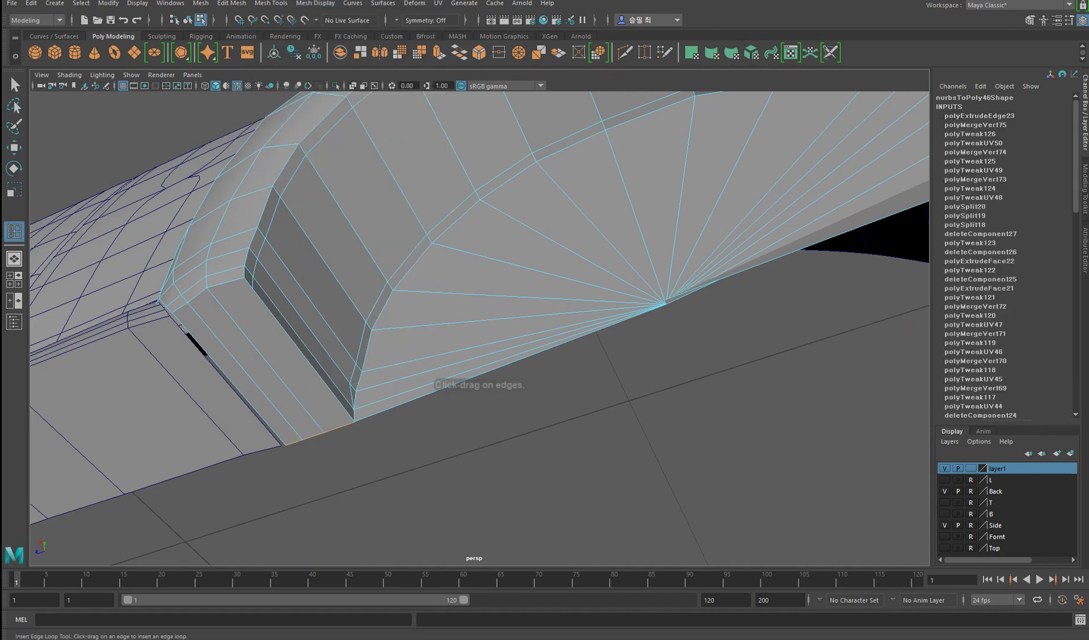
click(318, 425)
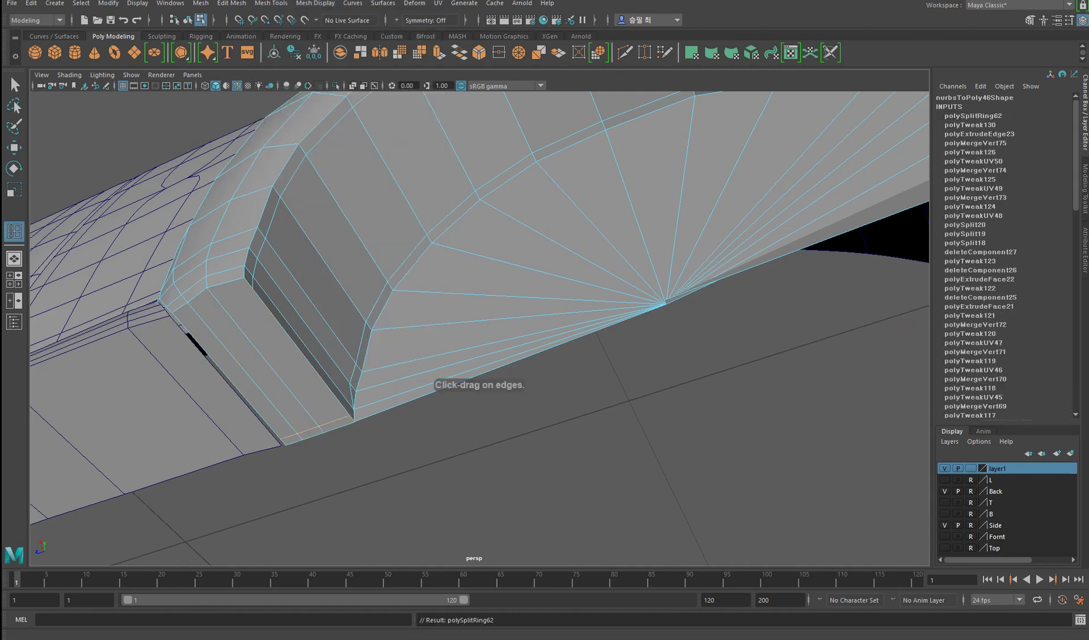
alt+drag(319, 425, 356, 391)
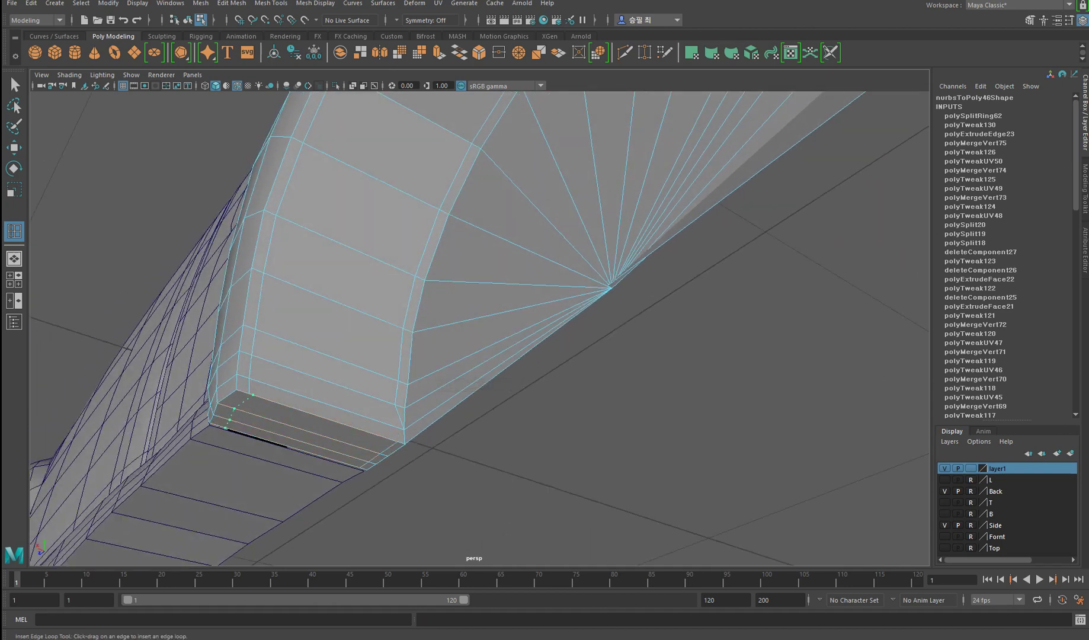
click(232, 409)
key(2)
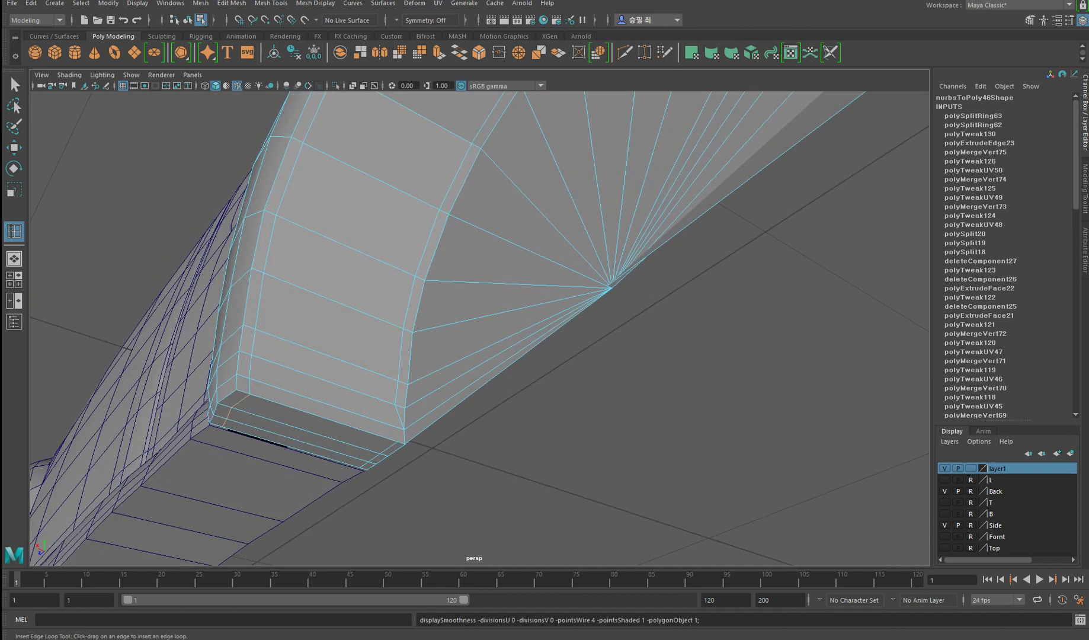
key(1)
- Delete the diagonal edge at the rear arch's lower inner corner and Multi-Cut a straight edge from the inset loop down to the next cross edge
key(F10)
key(w)
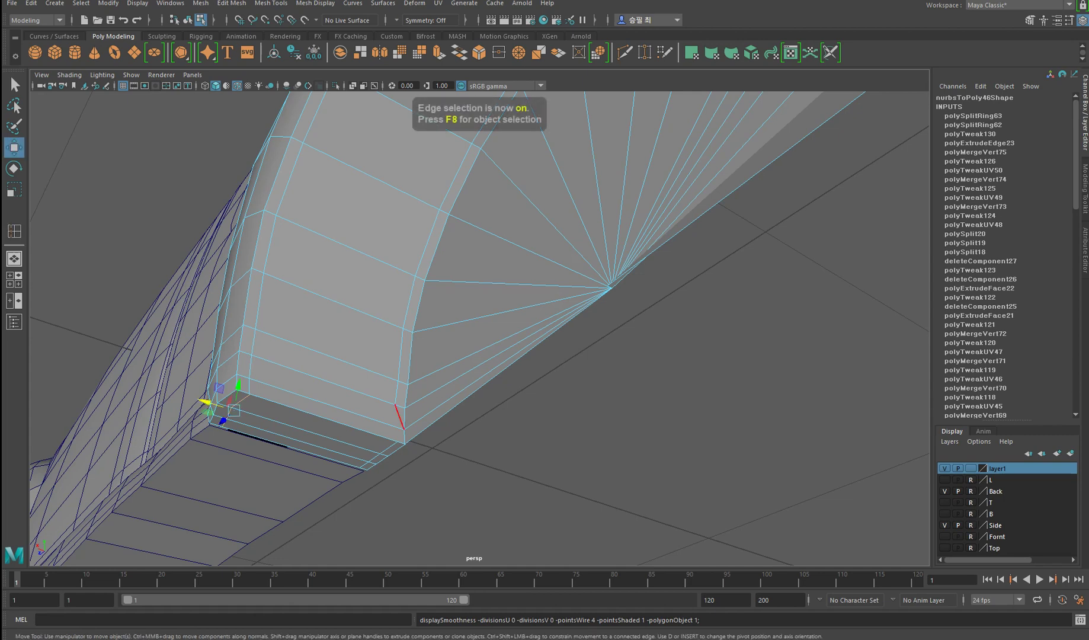
click(400, 418)
key(ctrl+shift+x)
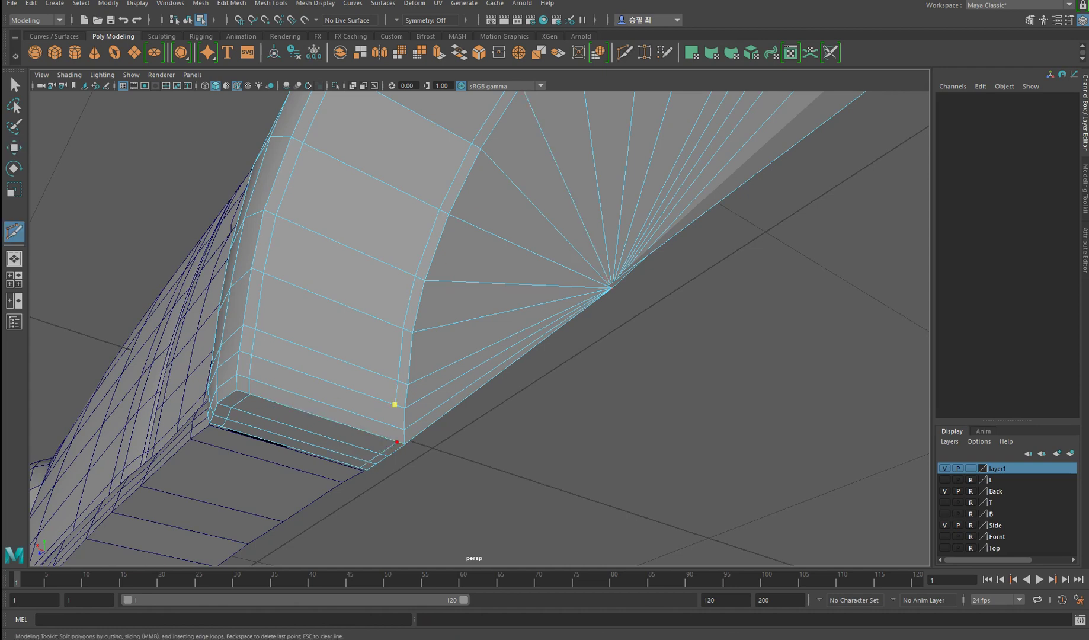
click(394, 404)
key(w)
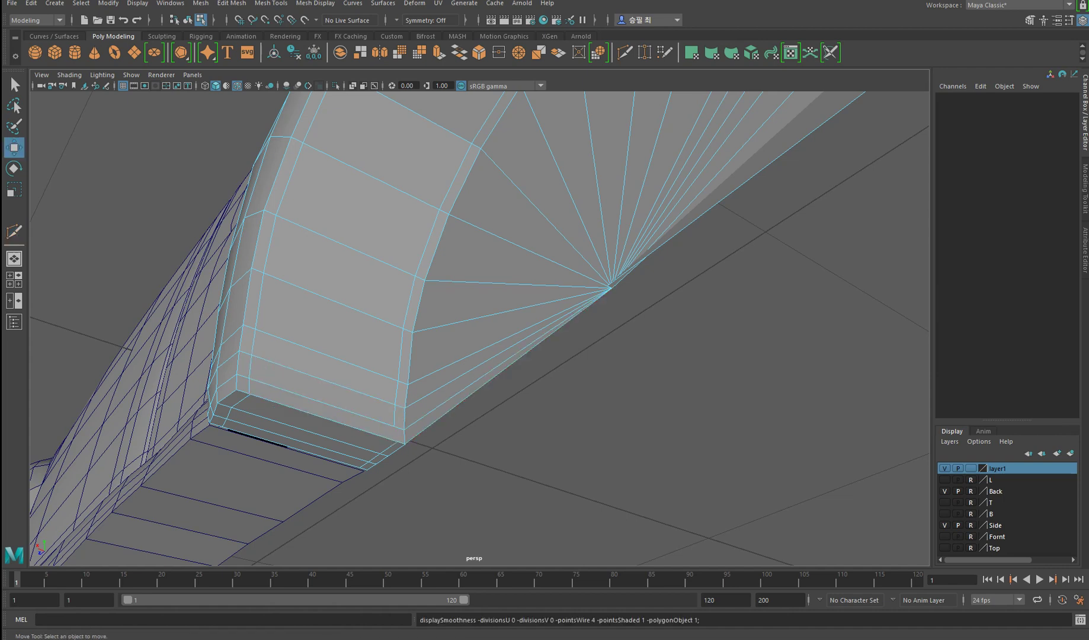
- Merge the overlapping vertices at the rear arch's lower inner corner with a distance threshold of 0.01
key(F8)
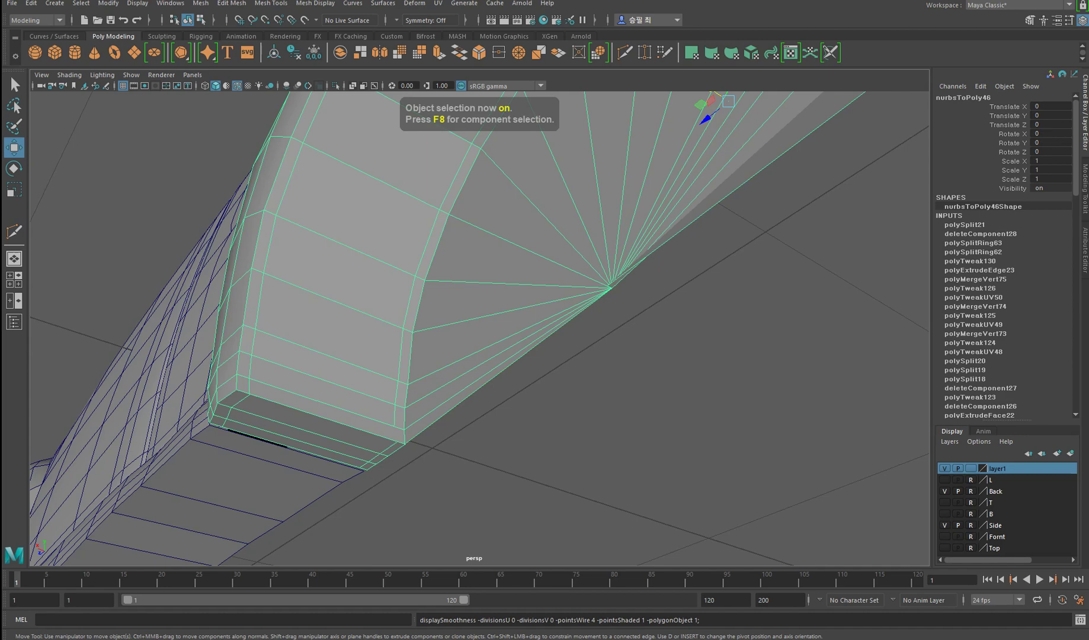
key(F8)
drag(403, 436, 421, 453)
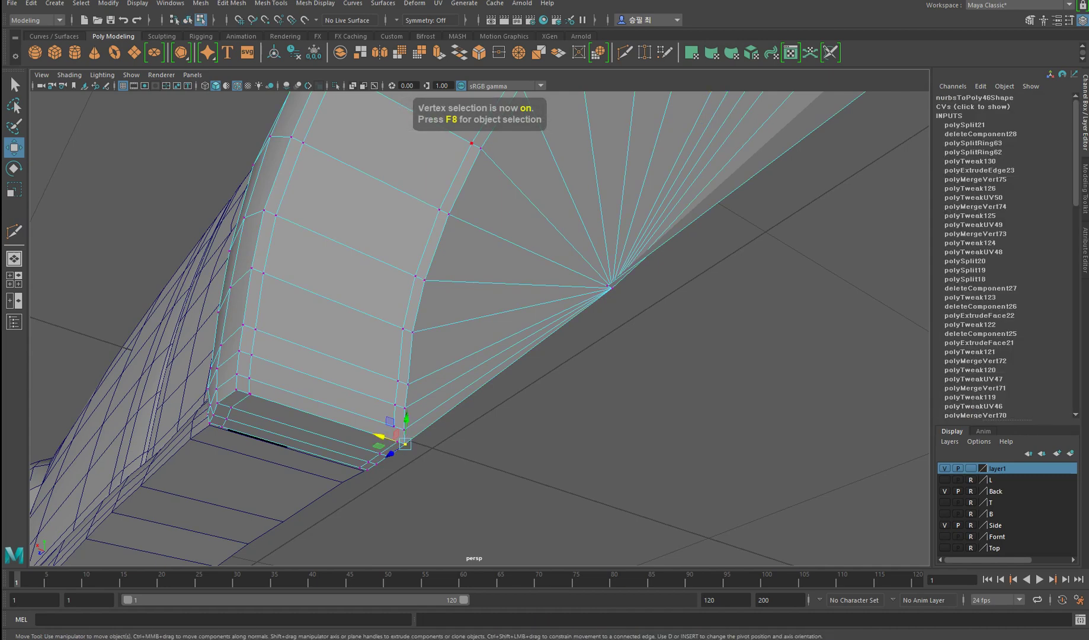
click(499, 52)
scroll(474, 332, up, 3)
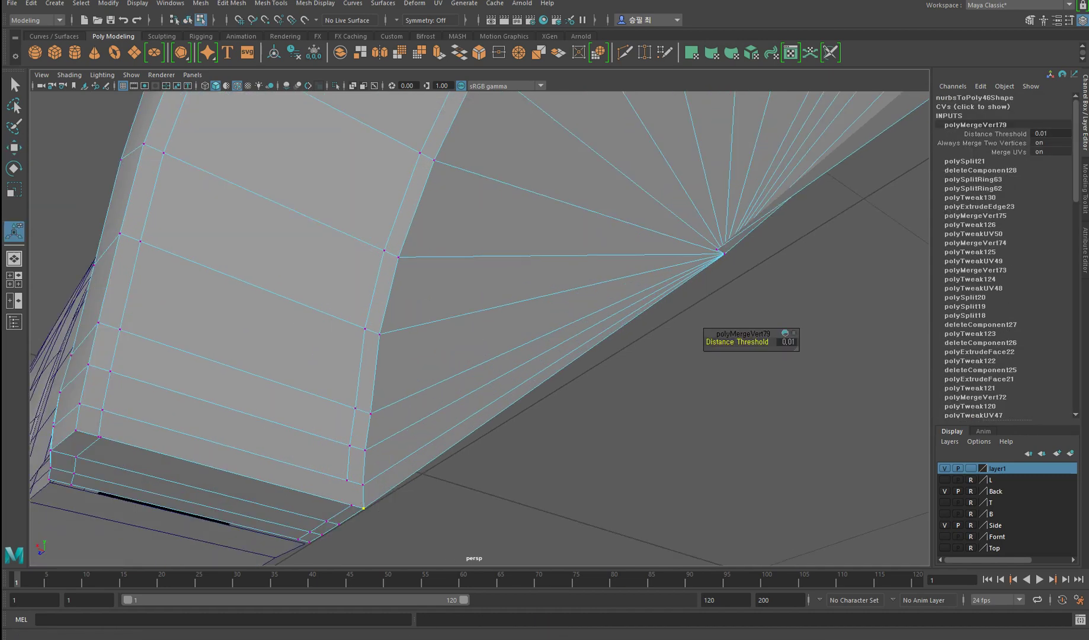
- Delete the lowest face of the rear arch's inner wall, just above the underside strip
click(625, 52)
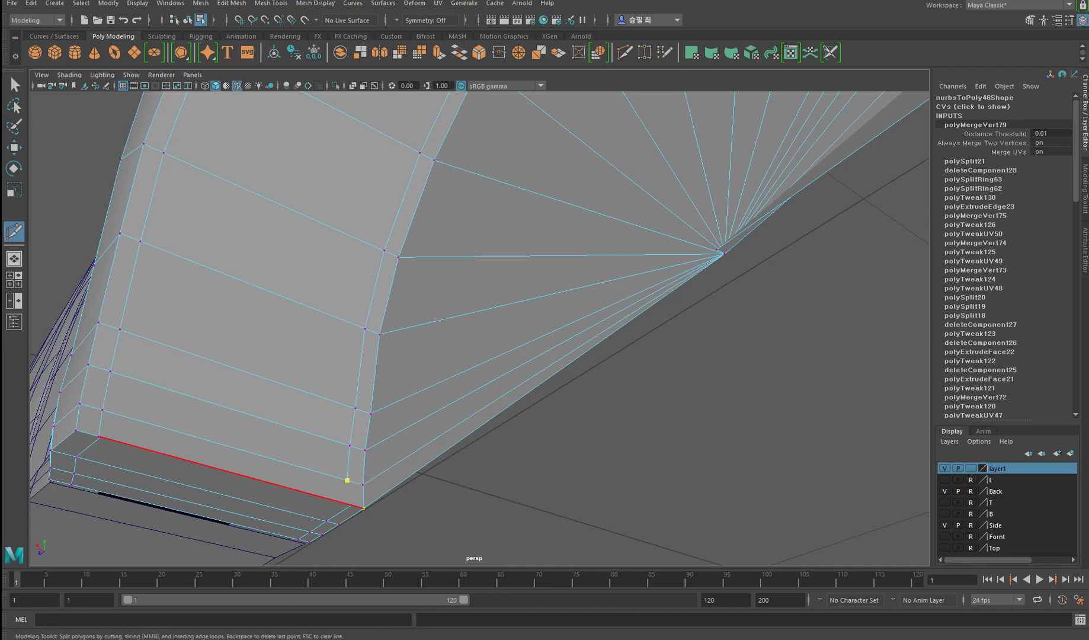
key(F11)
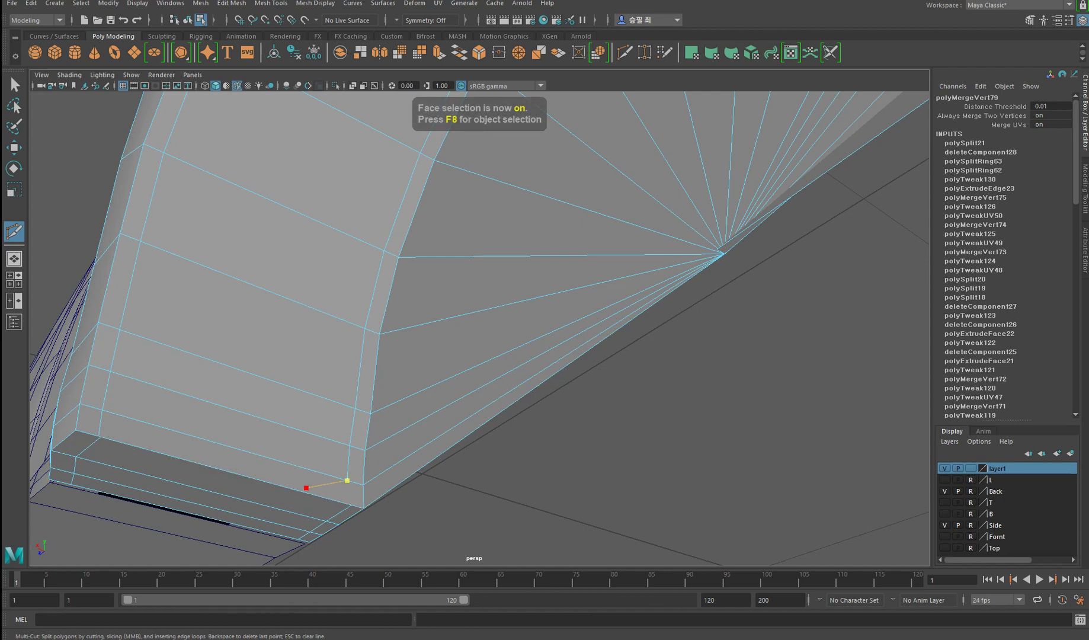
key(w)
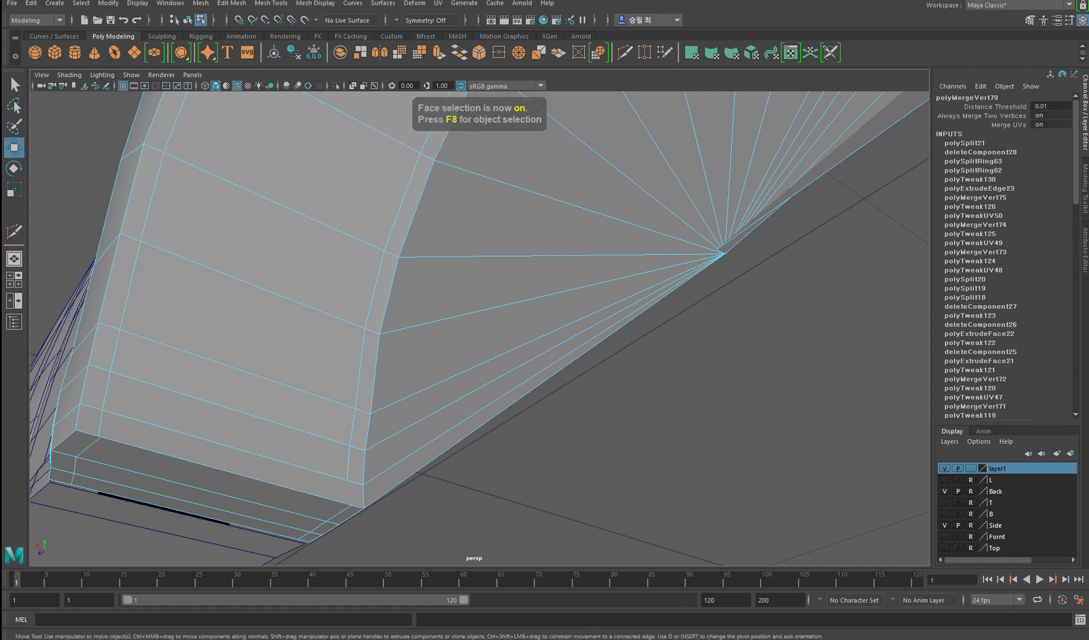
click(324, 490)
key(Delete)
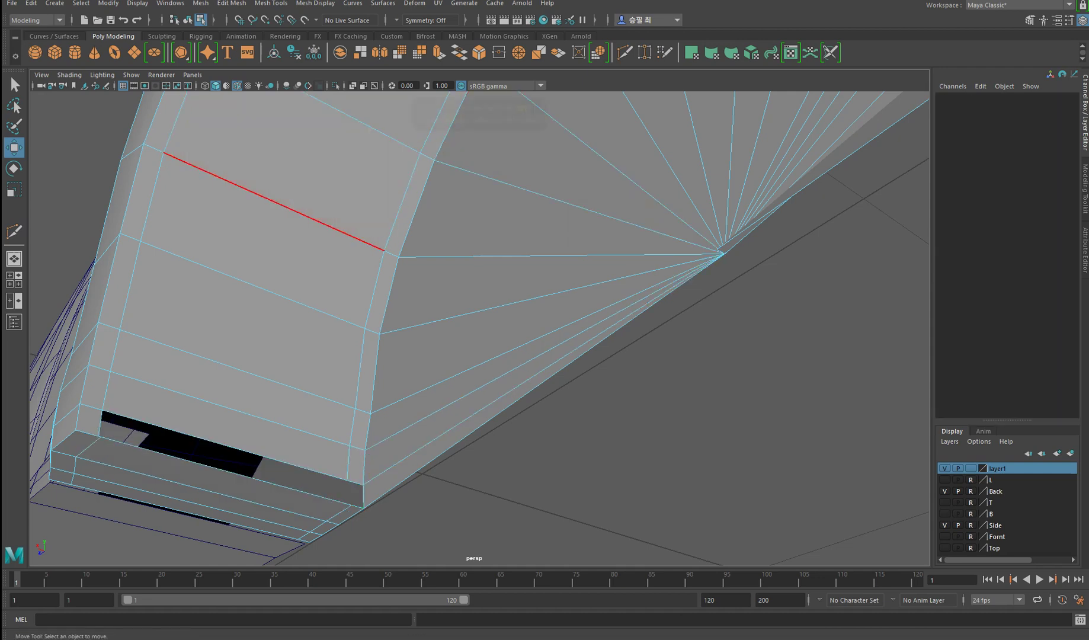
- Bridge the open edges of the gap above the rear arch's underside strip with new faces of zero divisions
key(F10)
click(359, 495)
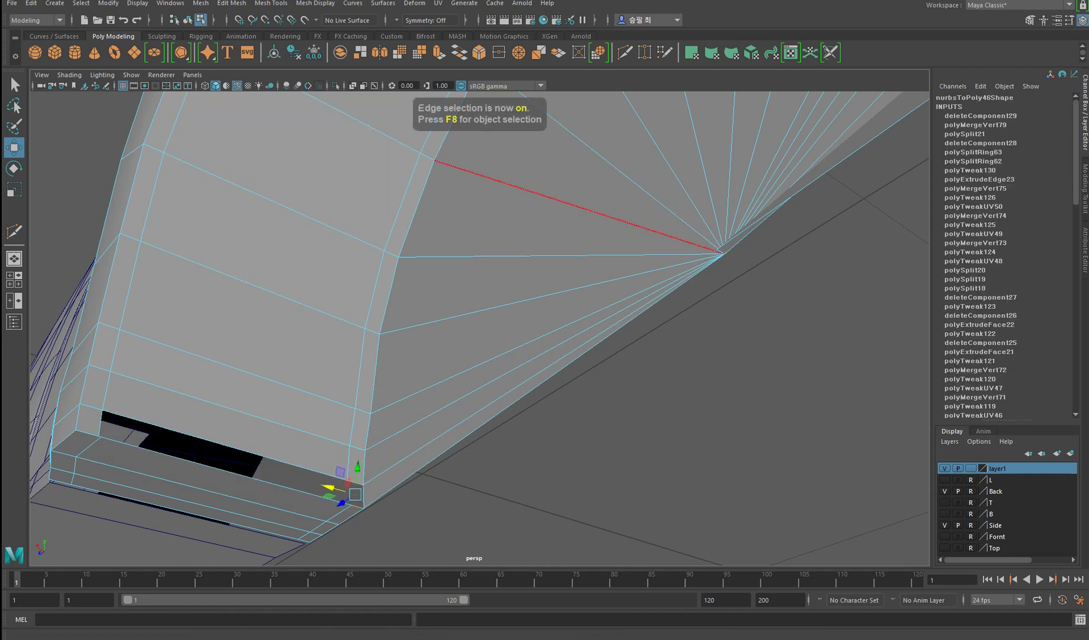
click(460, 52)
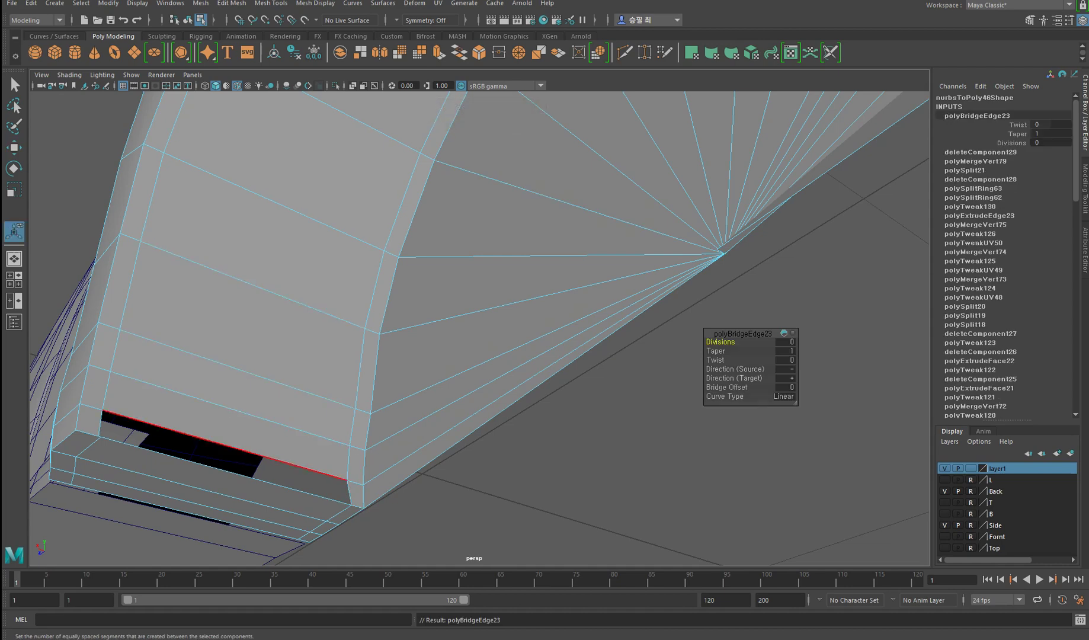
key(t)
key(g)
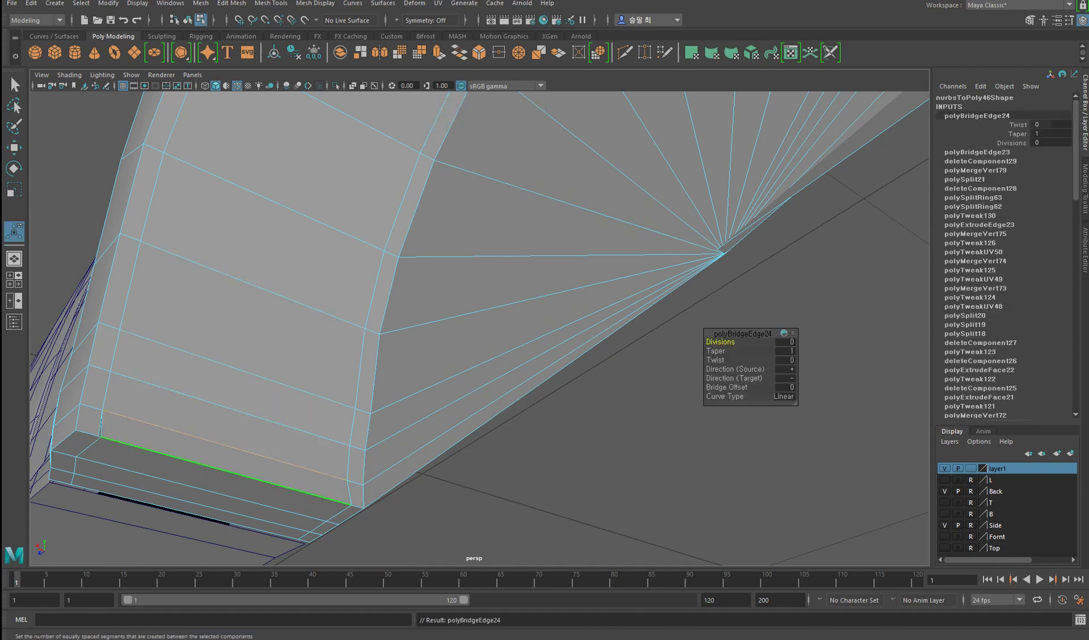
key(1)
key(q)
- Merge the overlapping vertices at the outer lower corner of the rear arch's bridged face
key(F9)
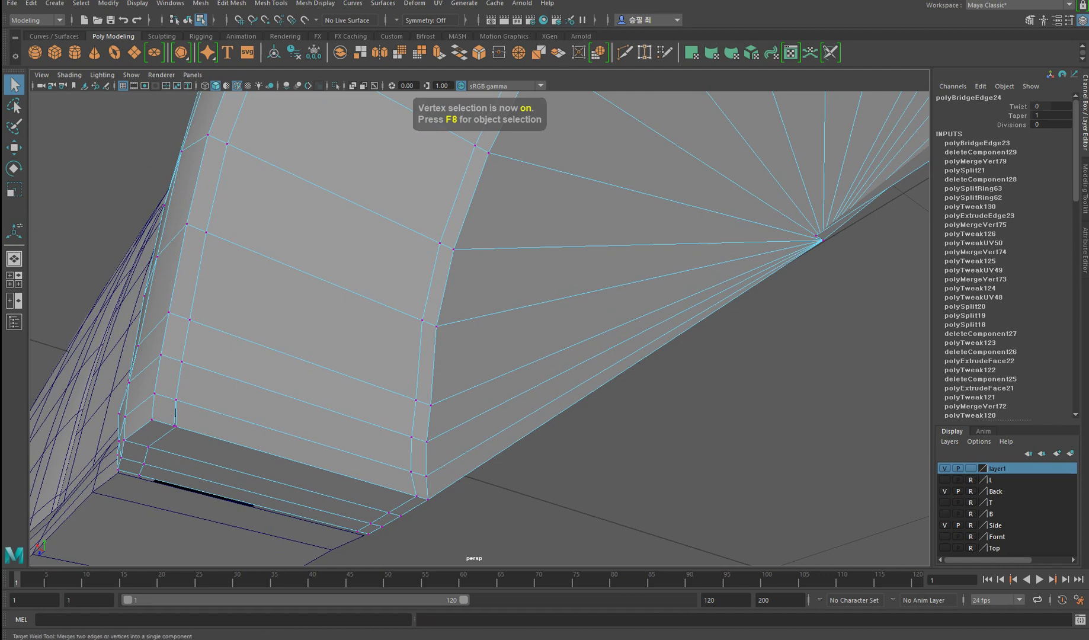
click(644, 53)
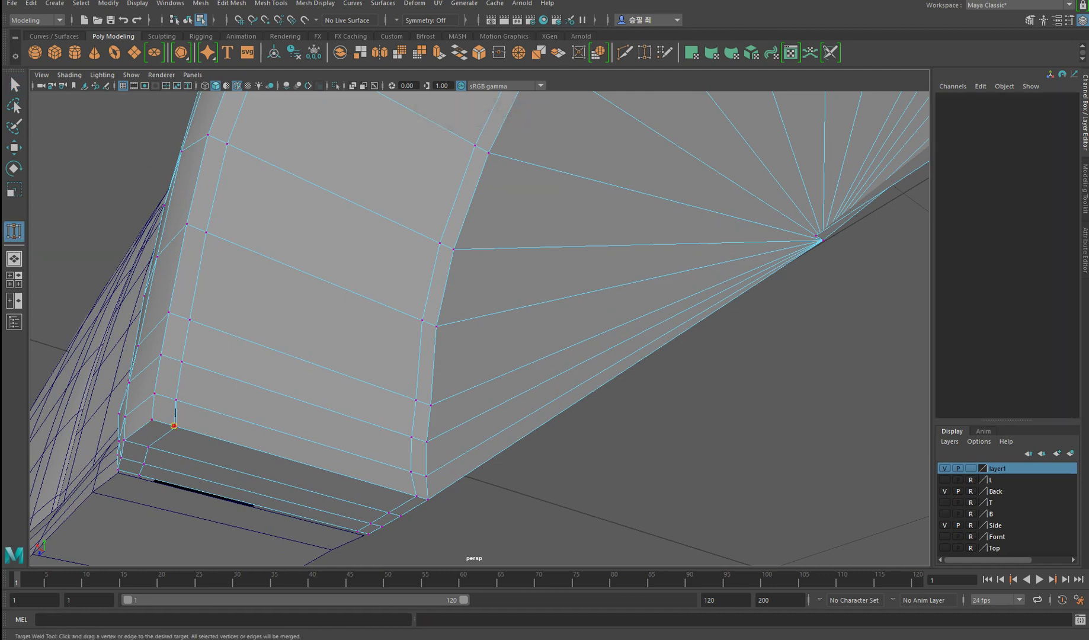
scroll(479, 326, up, 2)
key(w)
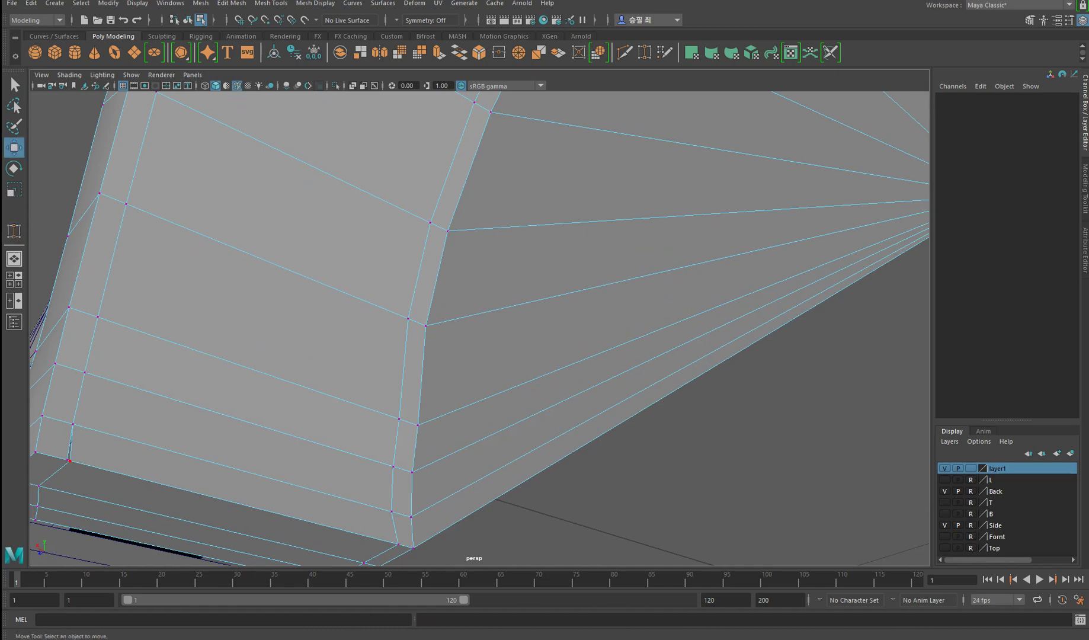
drag(58, 457, 96, 469)
alt+drag(475, 326, 427, 314)
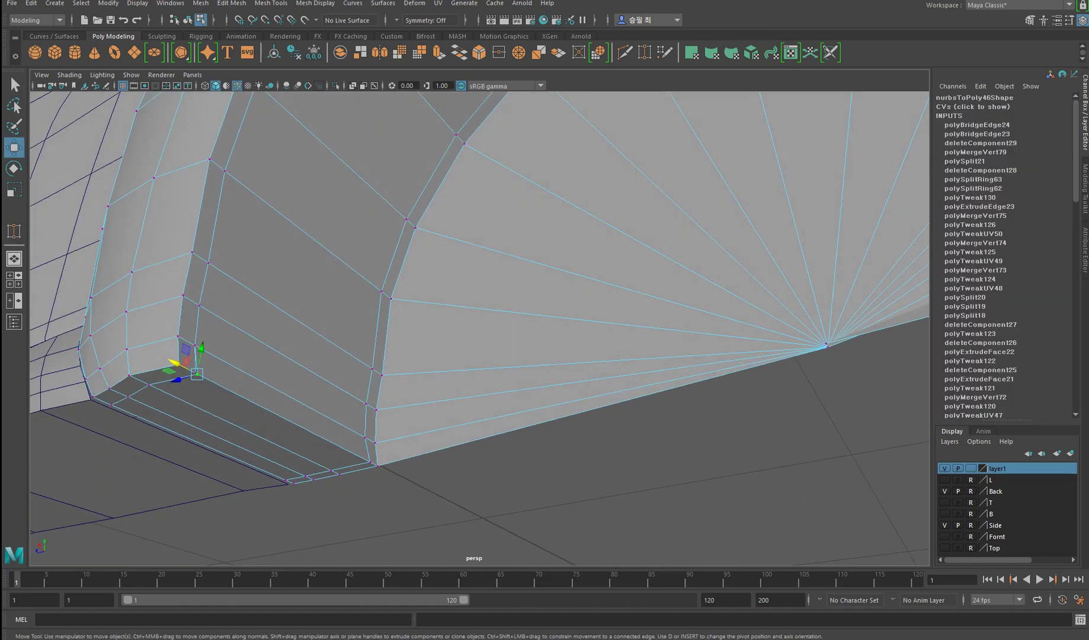
scroll(479, 326, down, 2)
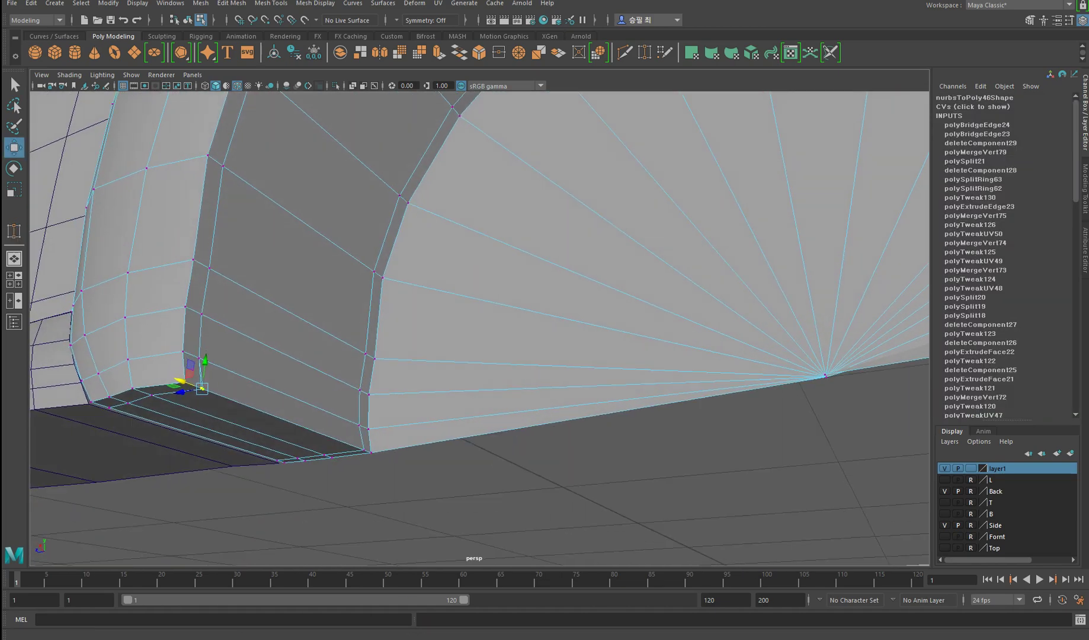
scroll(479, 326, down, 6)
mouse_move(479, 326)
alt+mouse_down()
mouse_move(426, 332)
mouse_move(463, 320)
alt+mouse_up()
scroll(479, 326, up, 5)
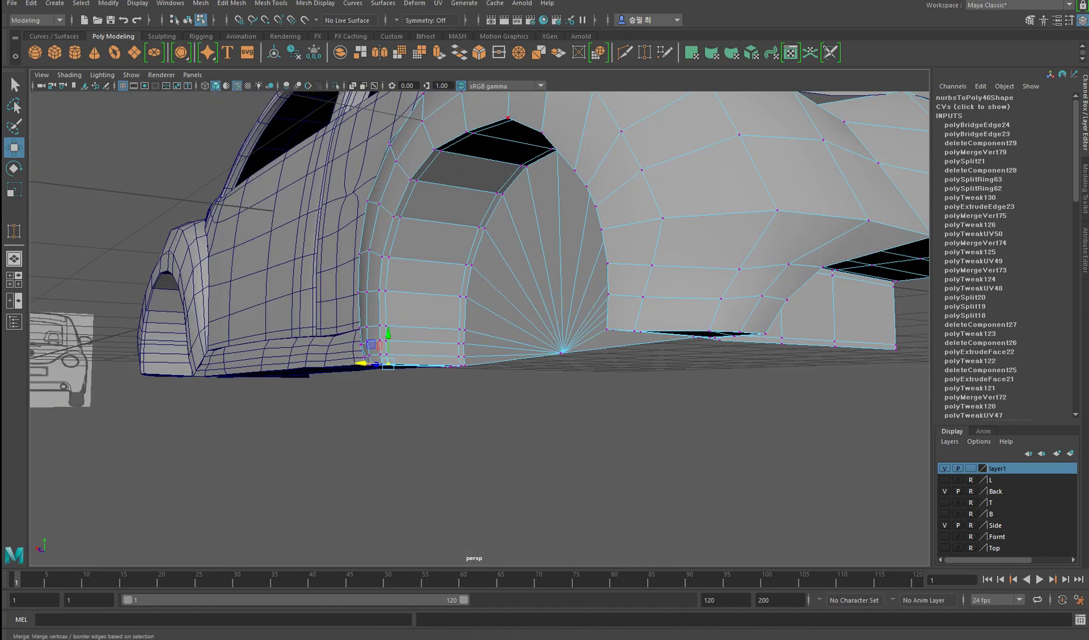
key(t)
right_drag(705, 355, 729, 339)
- Return to object mode and inspect the smoothed rear wheel arch from below and from the side
alt+drag(729, 339, 706, 415)
key(w)
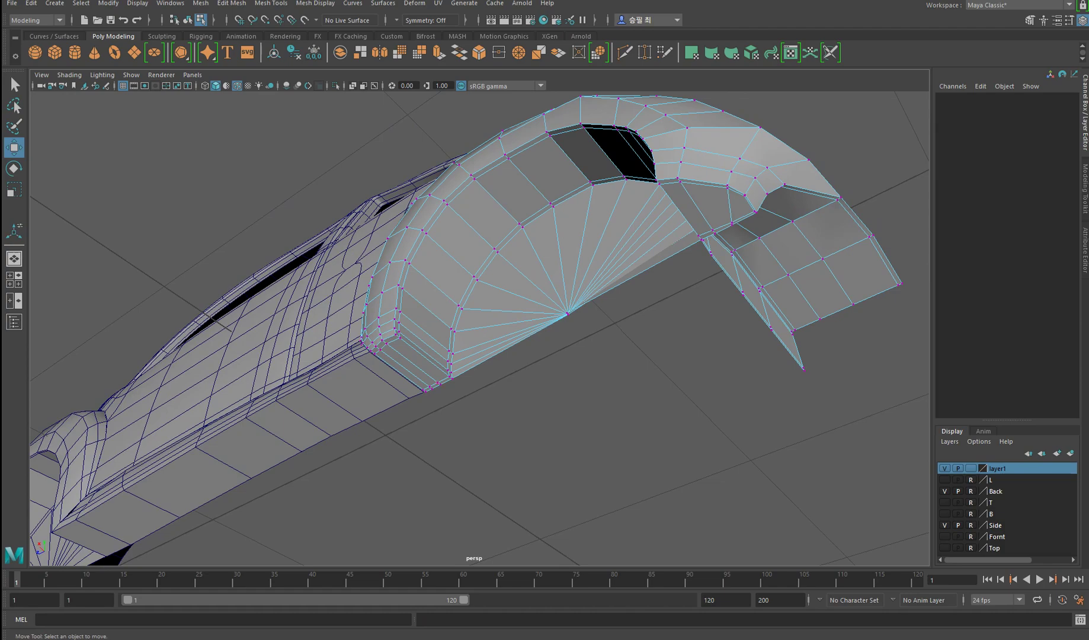
key(F8)
key(ctrl+z)
key(ctrl+z)
key(shift+z)
key(shift+z)
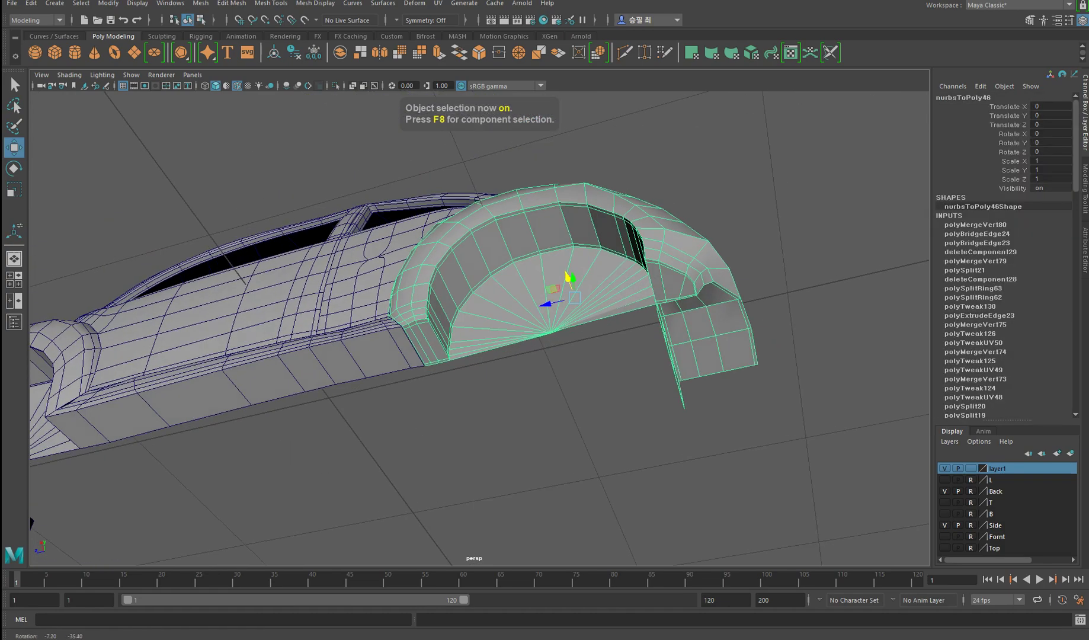
key(ctrl+z)
key(ctrl+z)
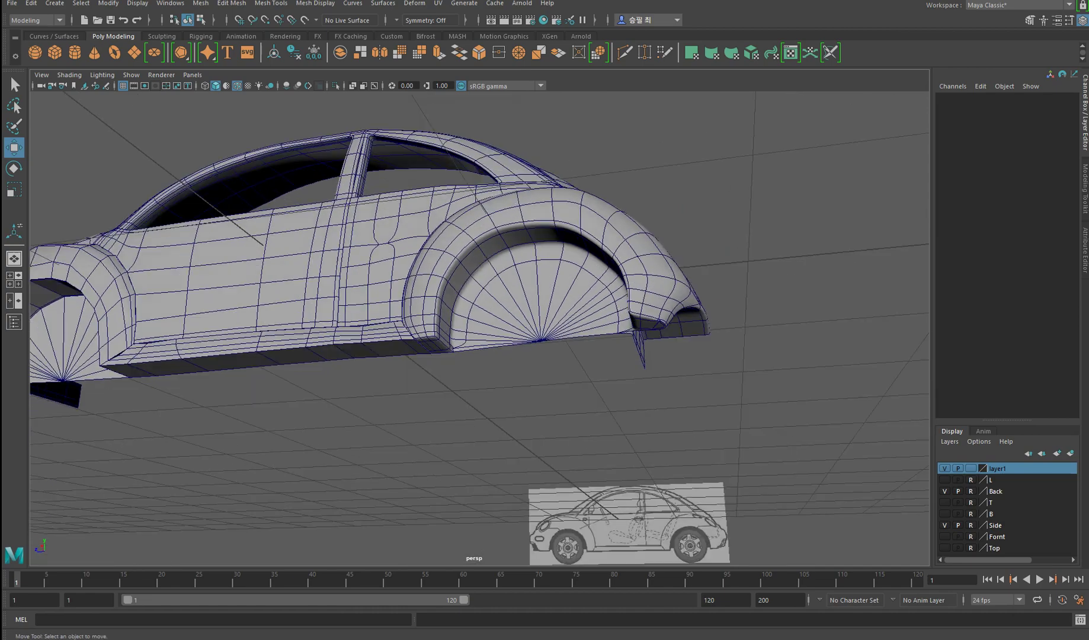
- Insert supporting edge loops along the inner and outer long edges of the sill's underside
key(shift+z)
key(shift+z)
key(shift+z)
key(shift+z)
key(shift+z)
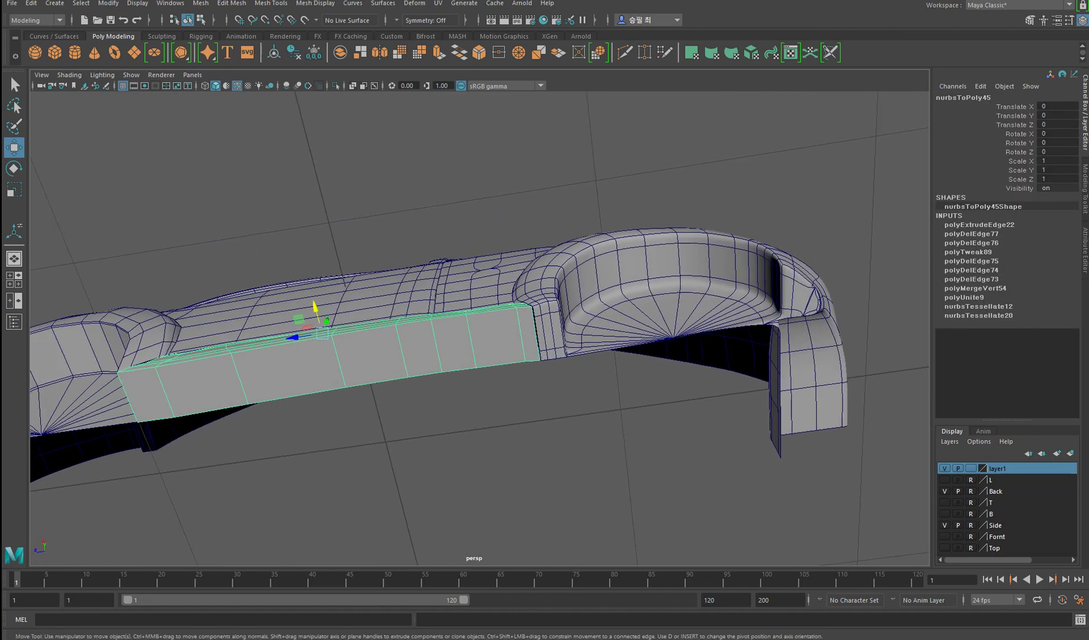
key(shift+z)
key(shift+z)
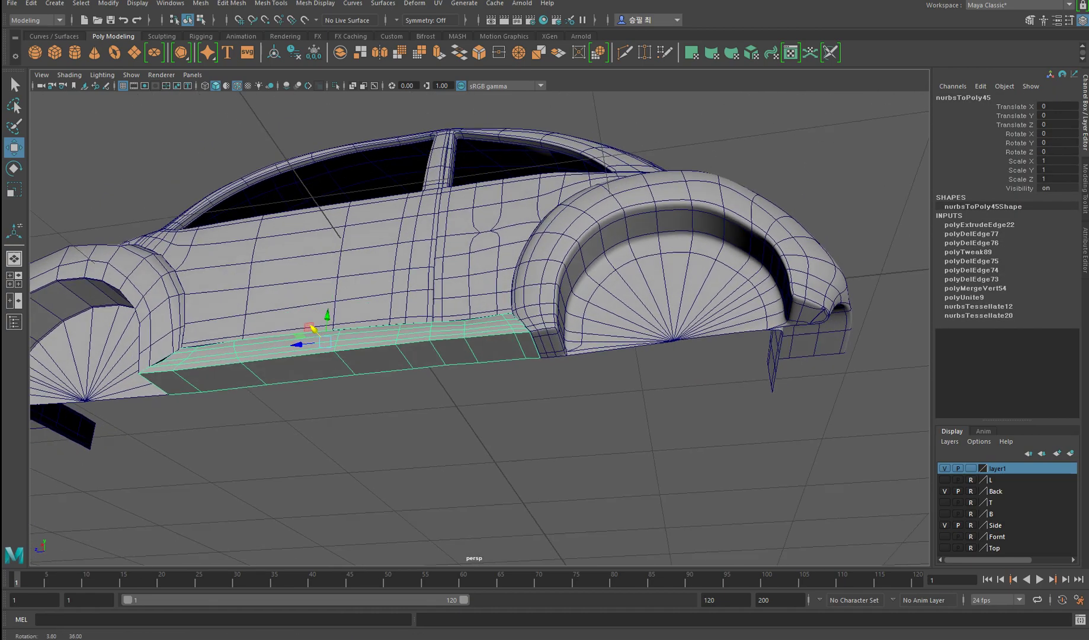
click(271, 3)
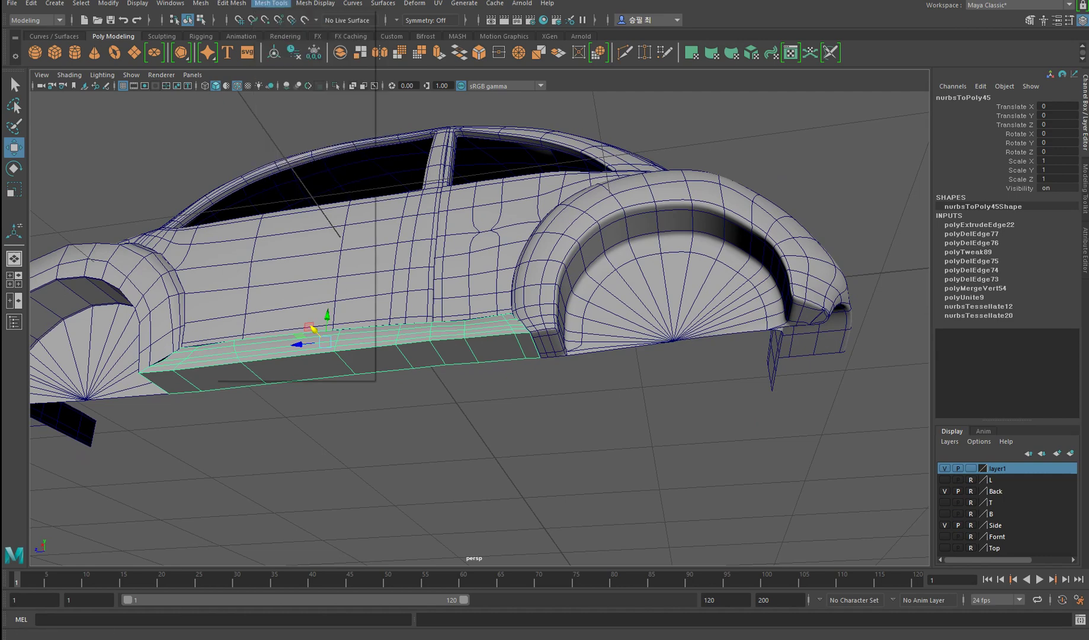
click(290, 88)
scroll(474, 296, up, 3)
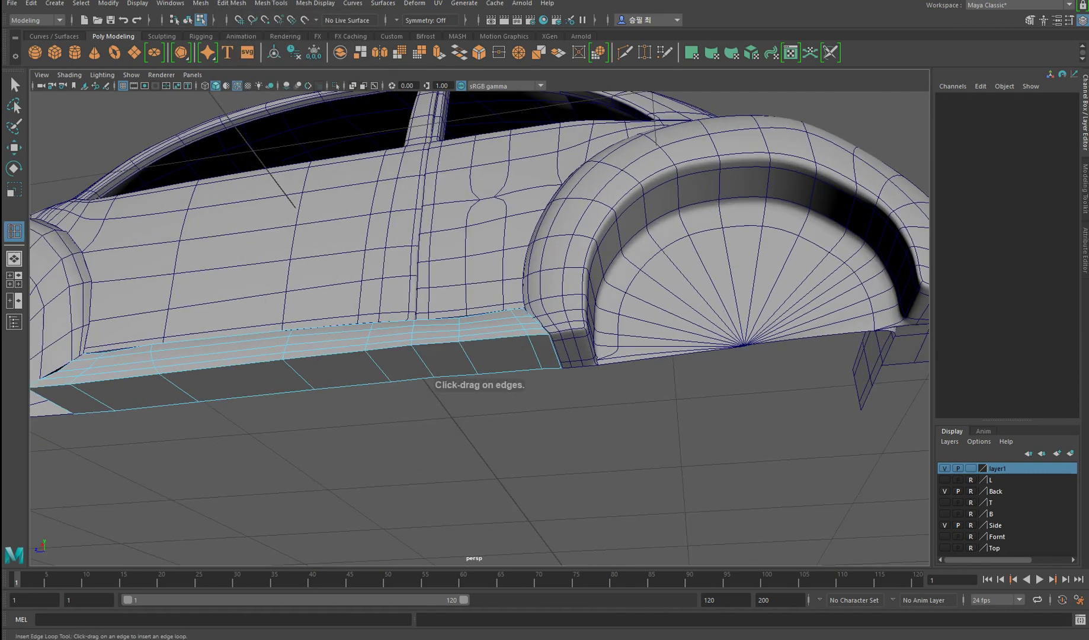
click(286, 362)
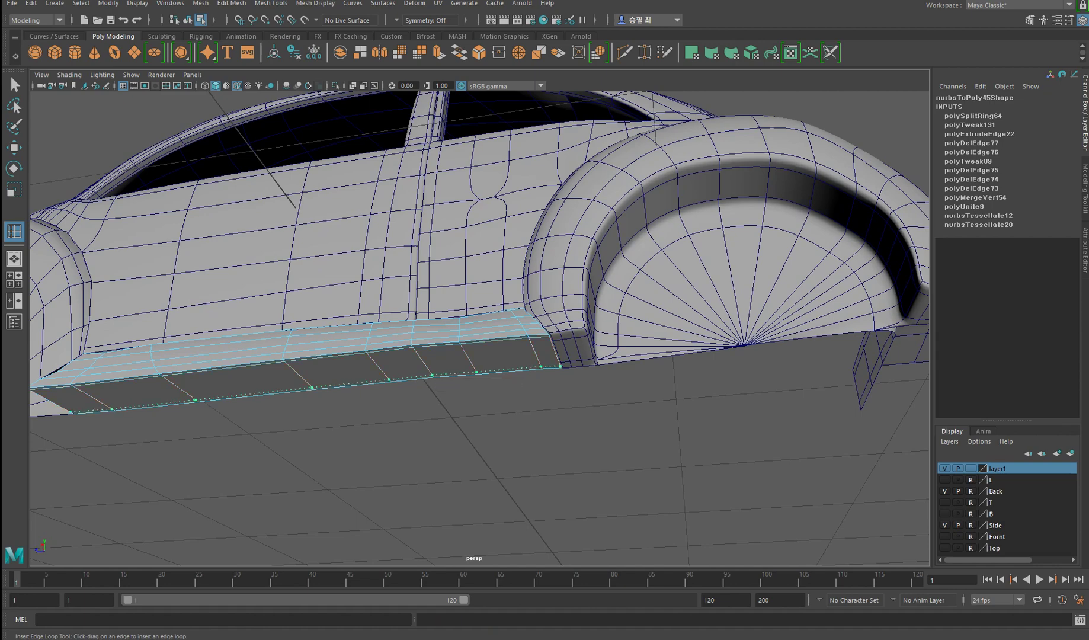
mouse_move(474, 296)
alt+mouse_down()
mouse_move(558, 261)
mouse_move(480, 294)
alt+mouse_up()
scroll(492, 296, up, 3)
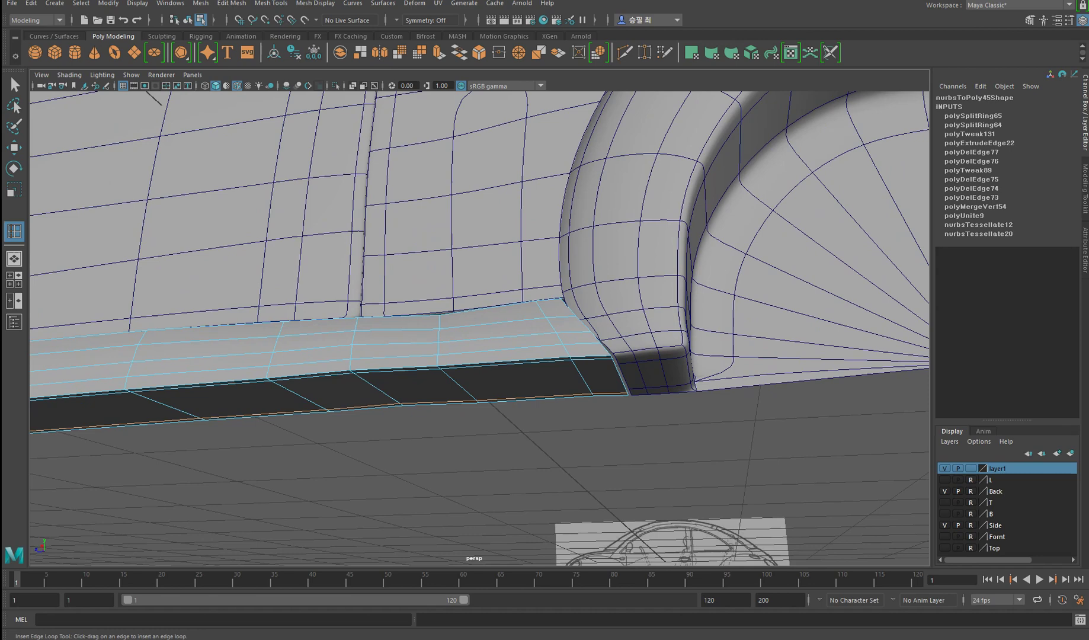
- Insert supporting edge loops across the sill near its rear and front ends
click(617, 376)
alt+drag(618, 377, 462, 361)
click(261, 424)
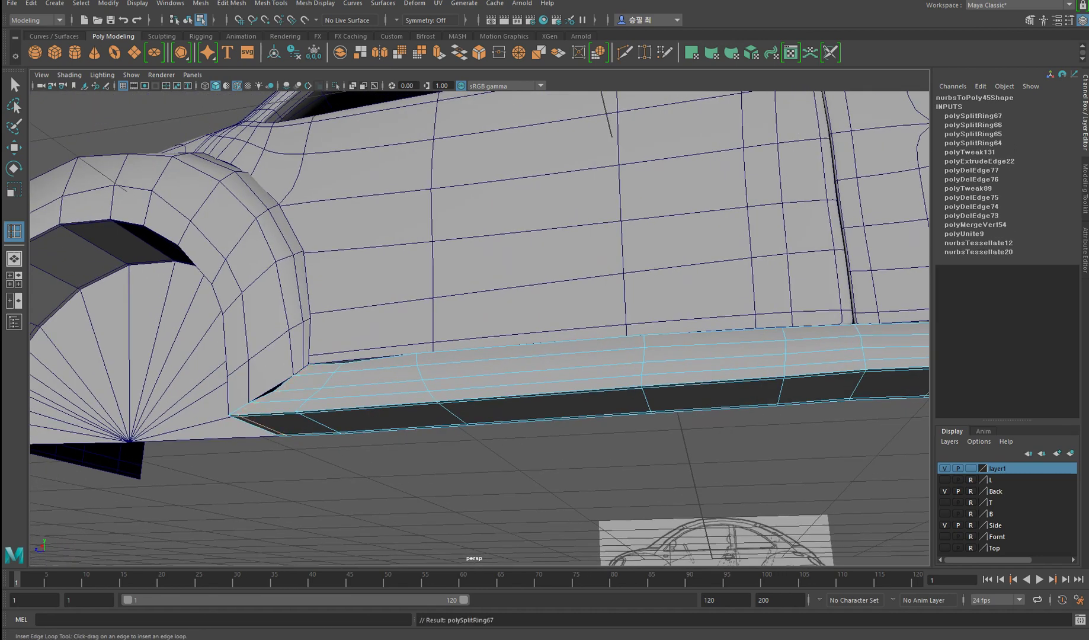
alt+drag(260, 424, 332, 415)
key(w)
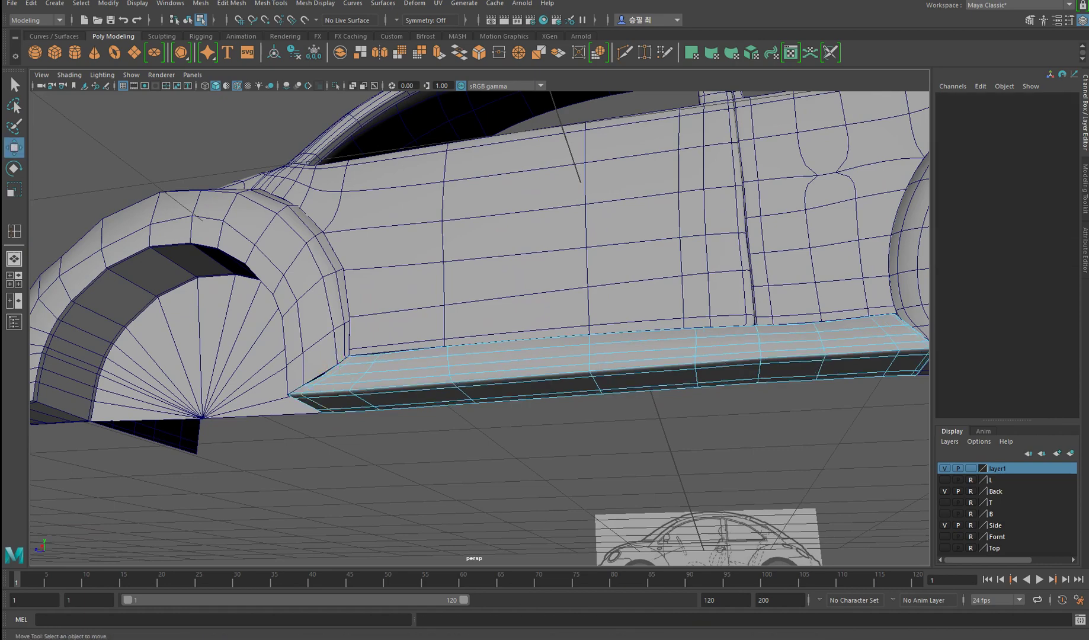
- Return to object mode and turn off the wireframe overlay on the shaded car body
scroll(480, 297, down, 4)
alt+drag(475, 297, 551, 302)
scroll(480, 296, down, 3)
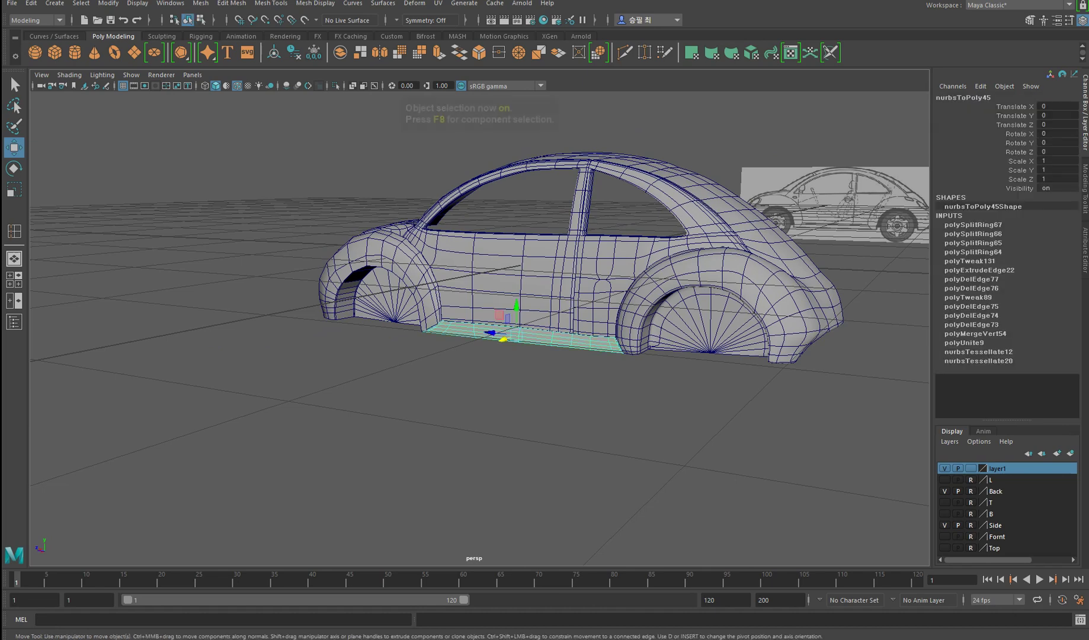
key(F8)
mouse_move(474, 297)
alt+mouse_down()
mouse_move(414, 299)
mouse_move(551, 287)
mouse_move(498, 293)
mouse_move(545, 284)
mouse_move(492, 308)
mouse_move(462, 300)
mouse_move(545, 290)
alt+mouse_up()
click(237, 85)
click(278, 308)
key(F9)
alt+drag(474, 296, 451, 367)
click(423, 292)
key(F8)
scroll(498, 379, down, 3)
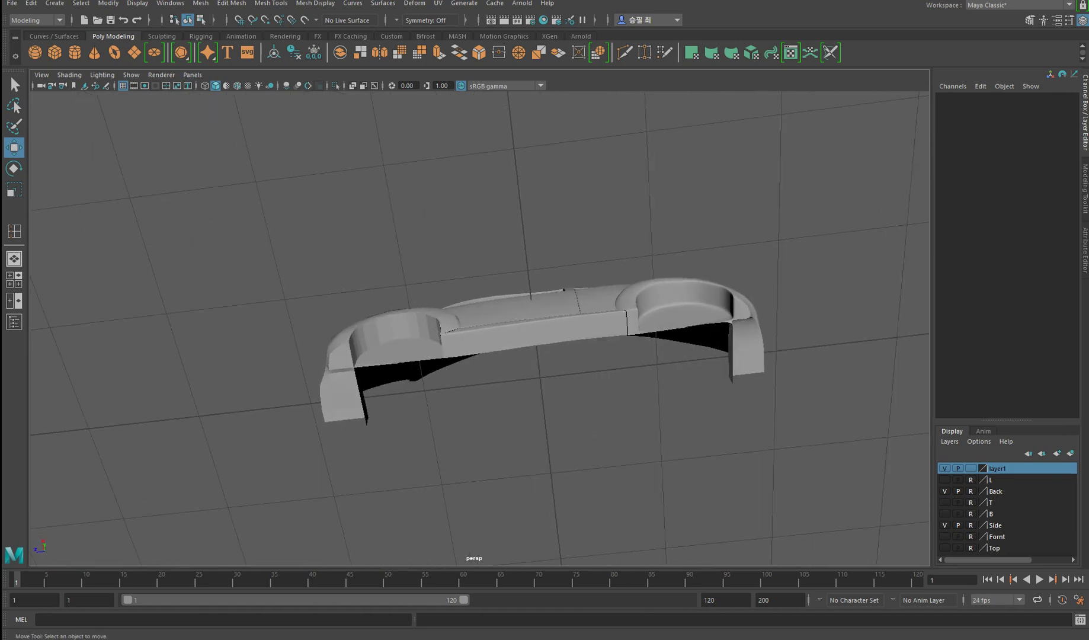
- Examine the shaded car body from the front side and from below, comparing the front and rear undersides
click(409, 335)
click(503, 367)
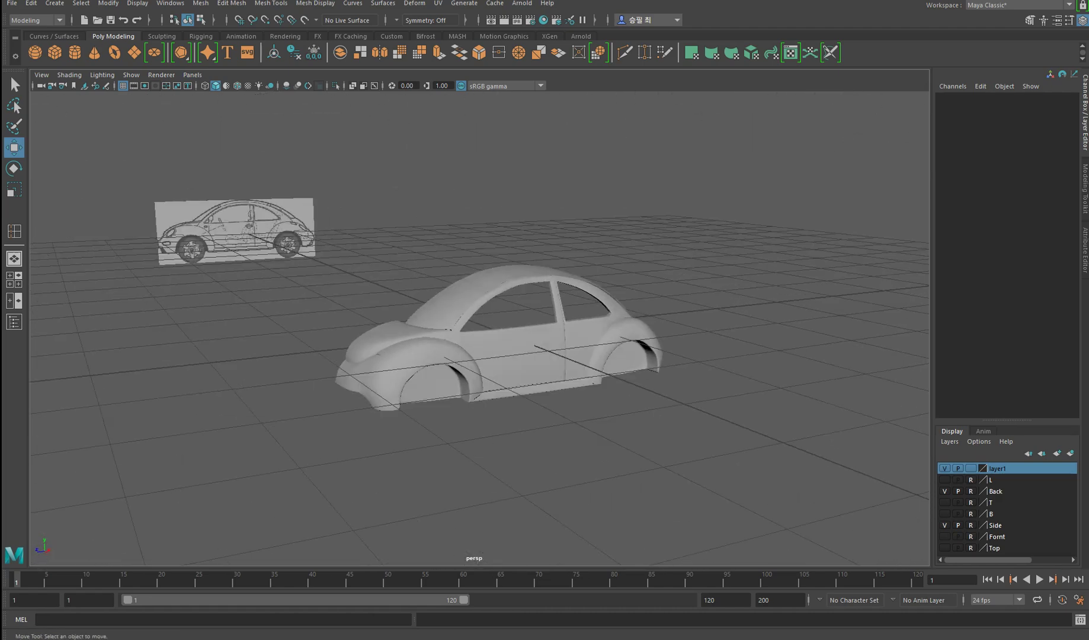
scroll(450, 368, up, 3)
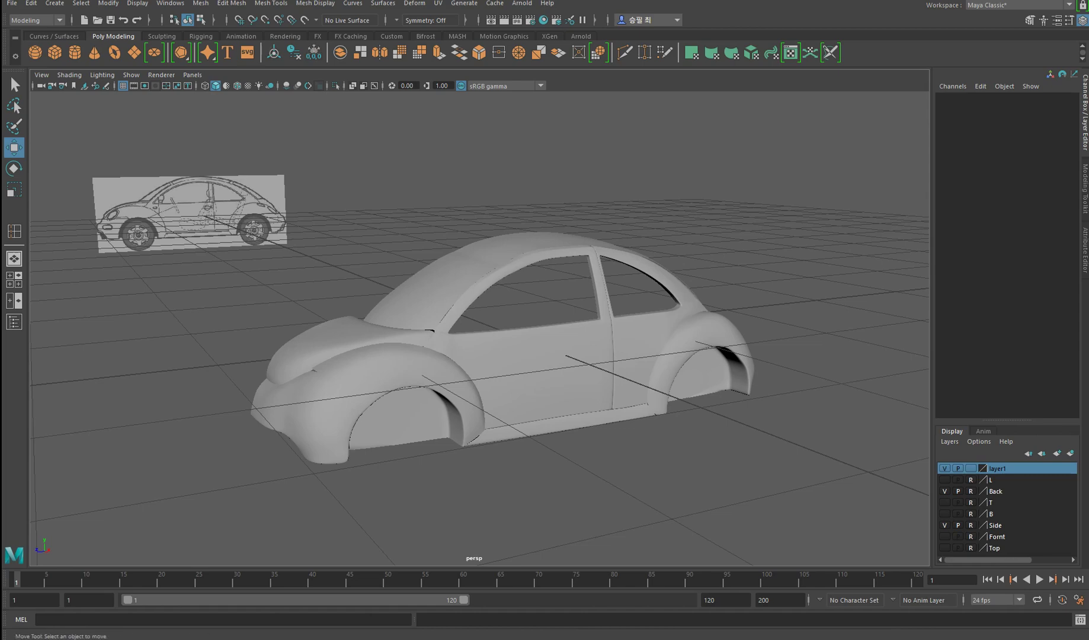
click(392, 394)
mouse_move(450, 367)
alt+mouse_down()
mouse_move(415, 379)
mouse_move(415, 415)
mouse_move(426, 418)
mouse_move(463, 355)
alt+mouse_up()
click(563, 302)
click(765, 349)
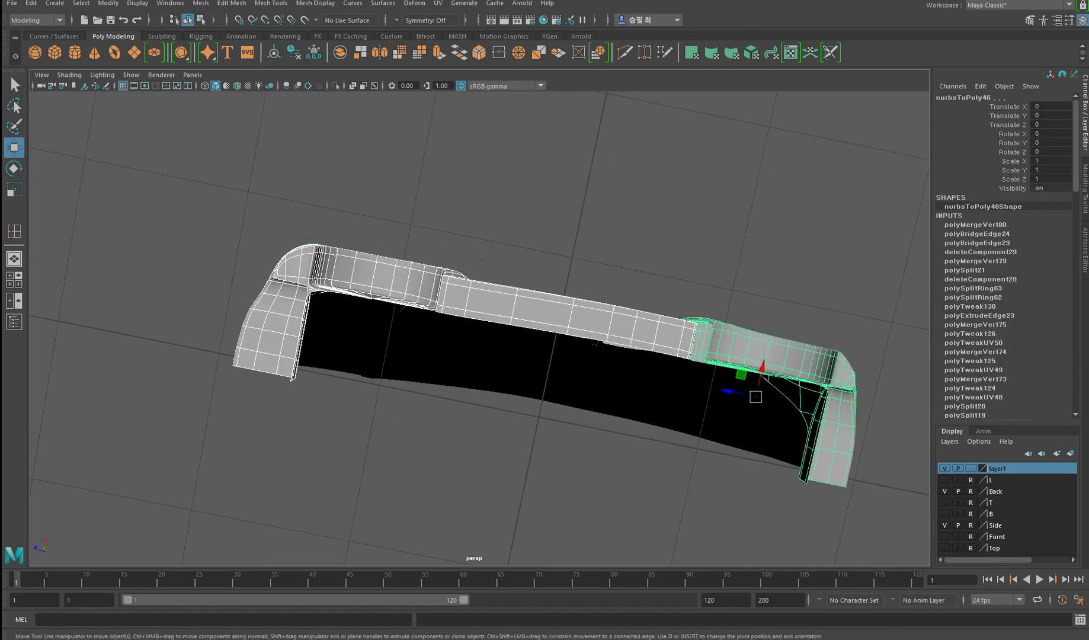
- Extrude the inner border edges of the front bumper's underside toward the rear, out to the front wheel well's lower centre point
alt+drag(474, 355, 415, 356)
click(284, 356)
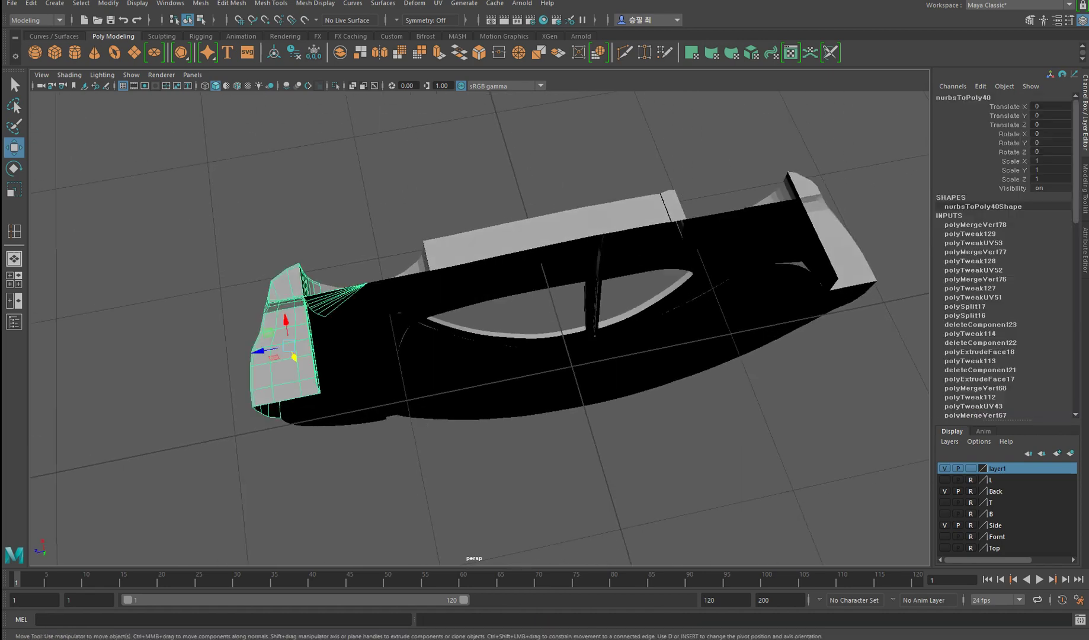
alt+drag(451, 315, 438, 311)
scroll(320, 388, up, 6)
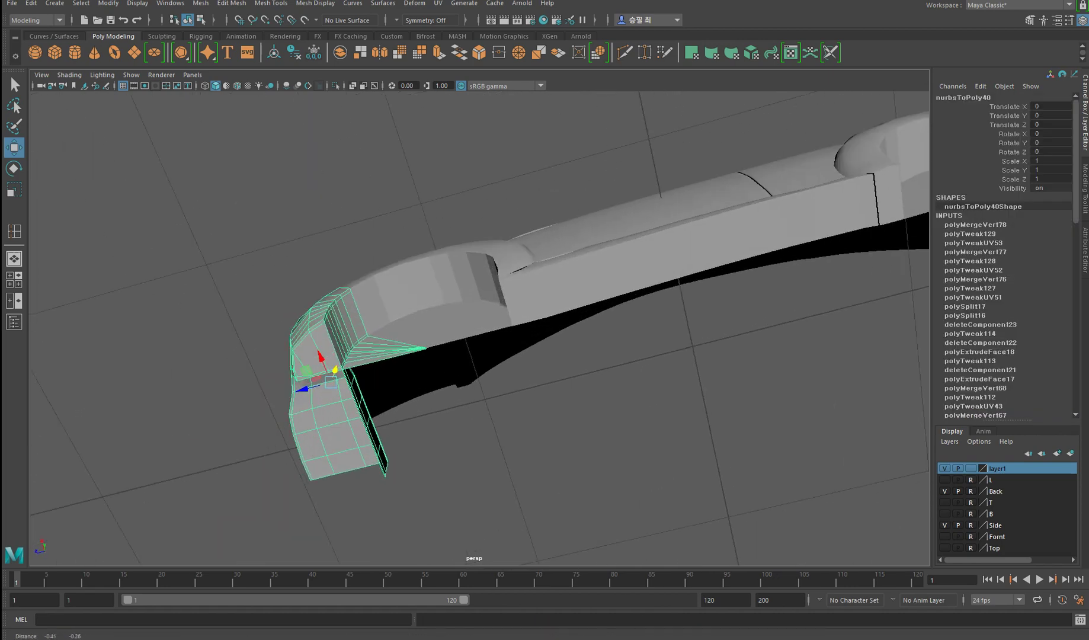
key(F10)
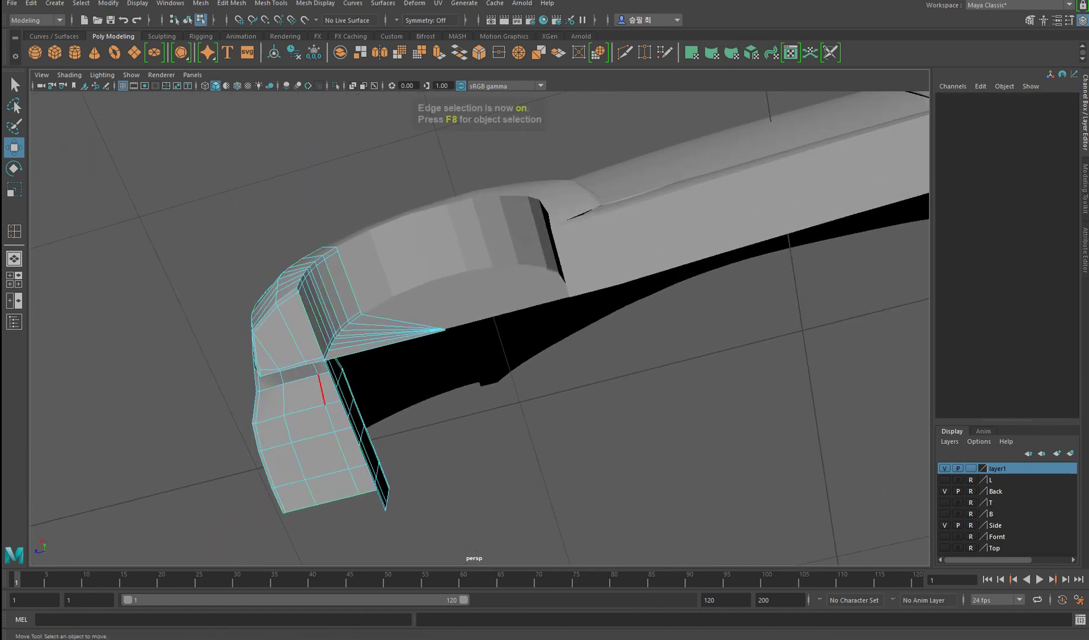
scroll(320, 388, up, 2)
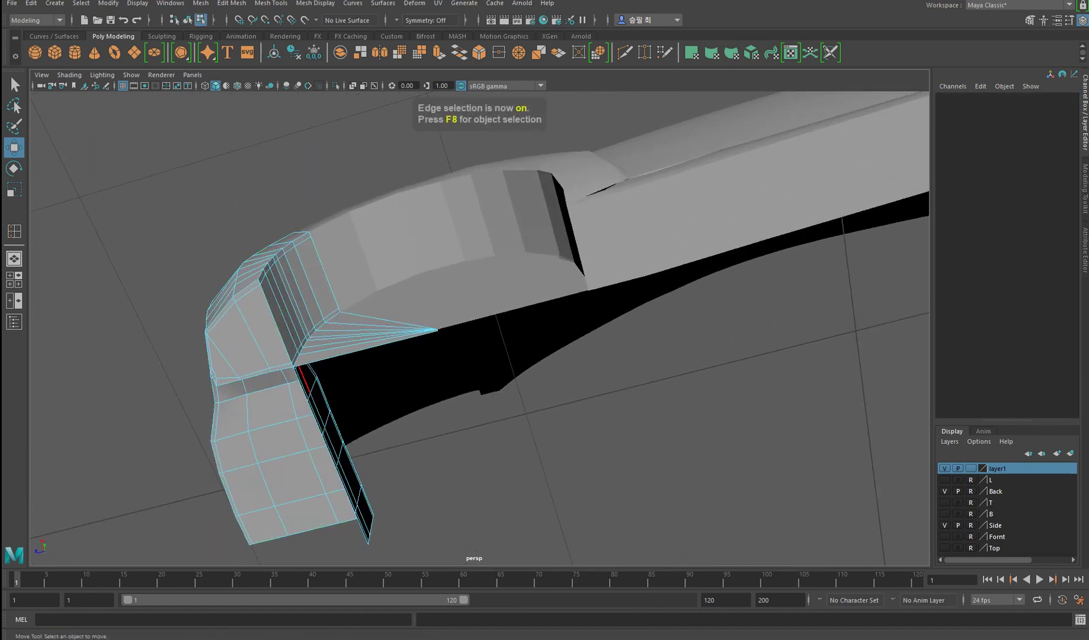
click(320, 388)
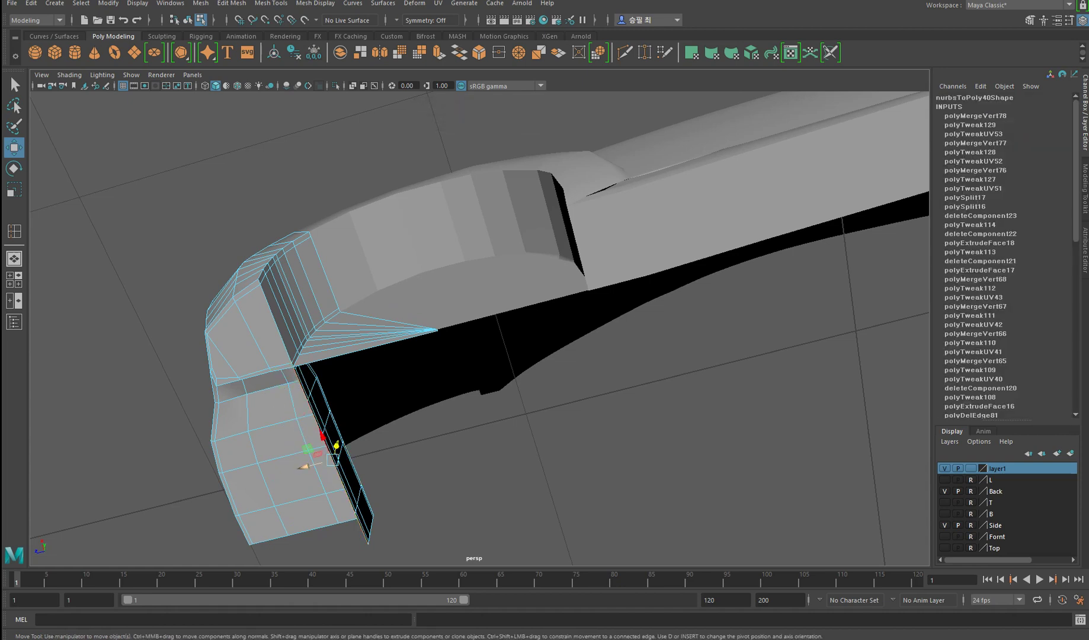
shift+drag(334, 458, 461, 427)
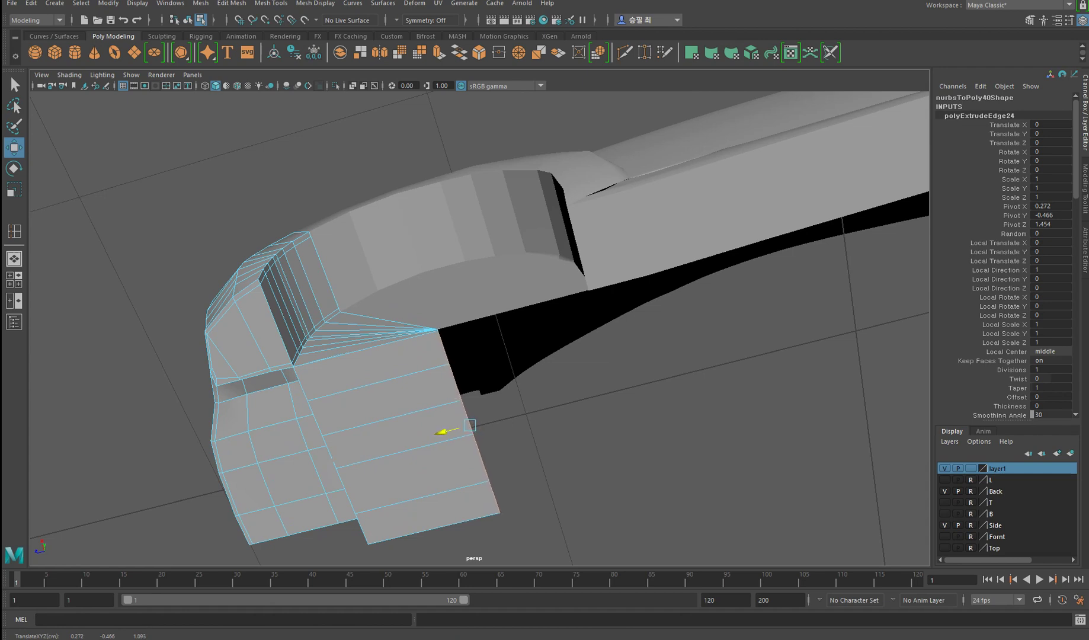
- Target-weld the outer corner vertex of the front bumper's extruded underside to the front wheel well's lower centre point
scroll(479, 328, up, 5)
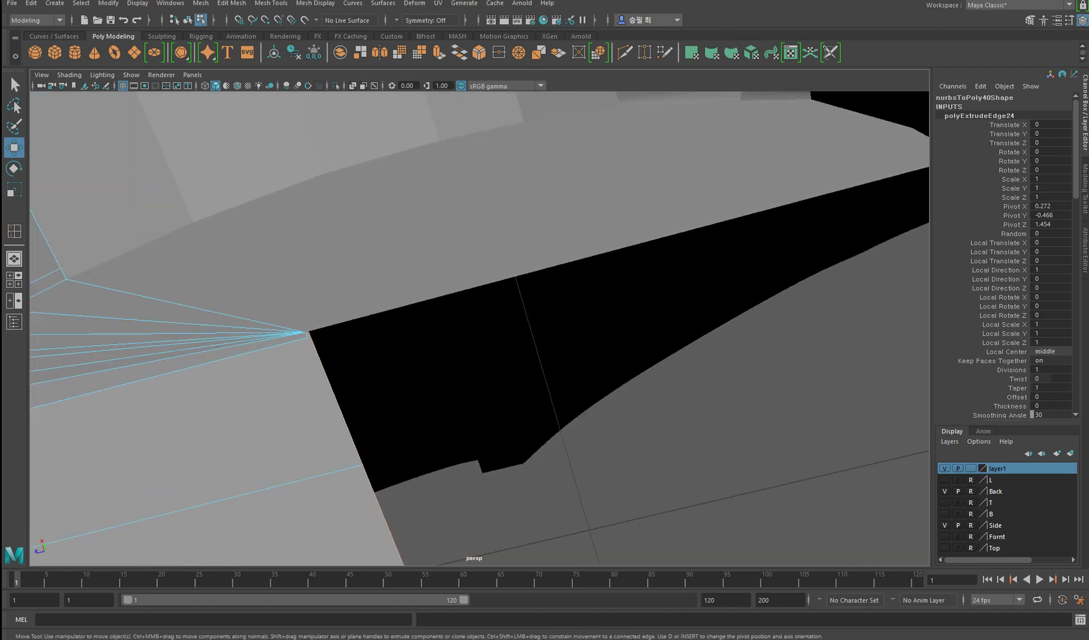
key(F9)
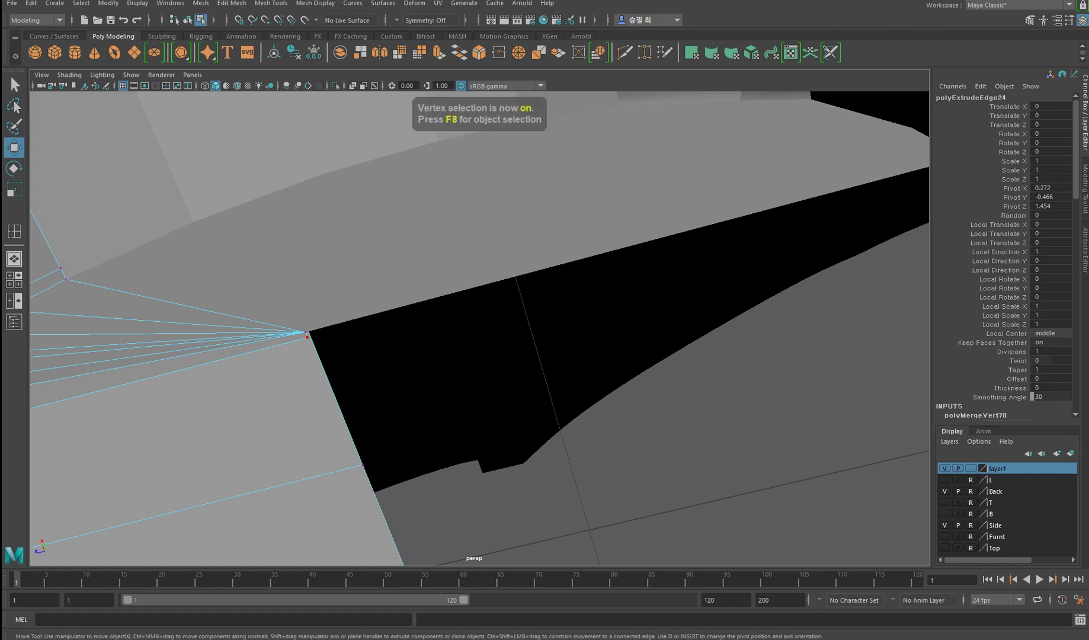
mouse_move(478, 329)
alt+mouse_down()
mouse_move(445, 305)
mouse_move(477, 335)
alt+mouse_up()
scroll(479, 329, down, 6)
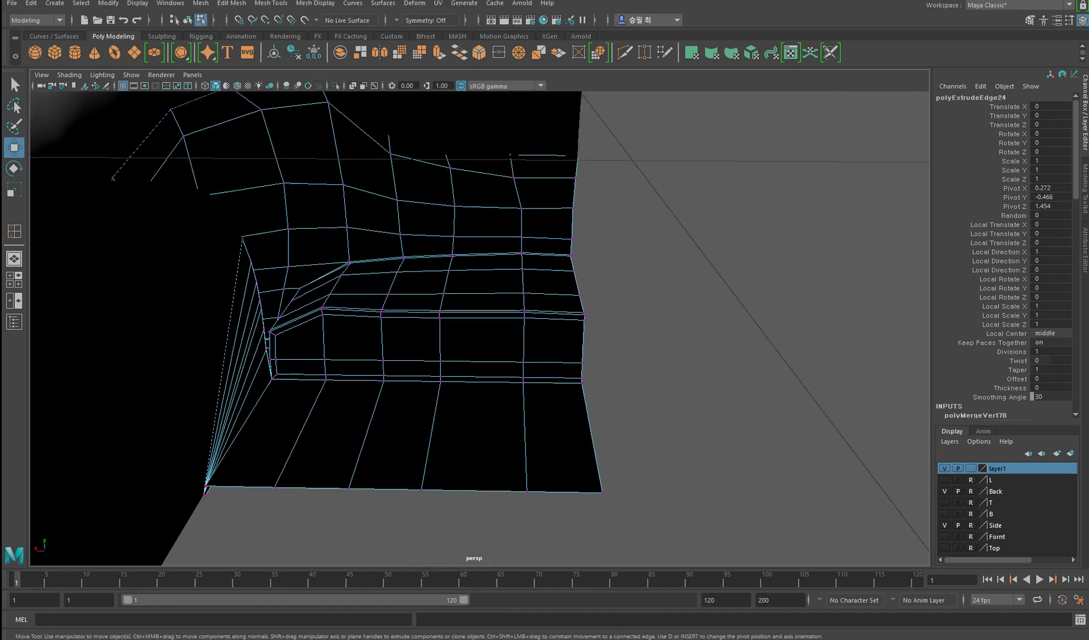
click(206, 485)
scroll(479, 328, up, 6)
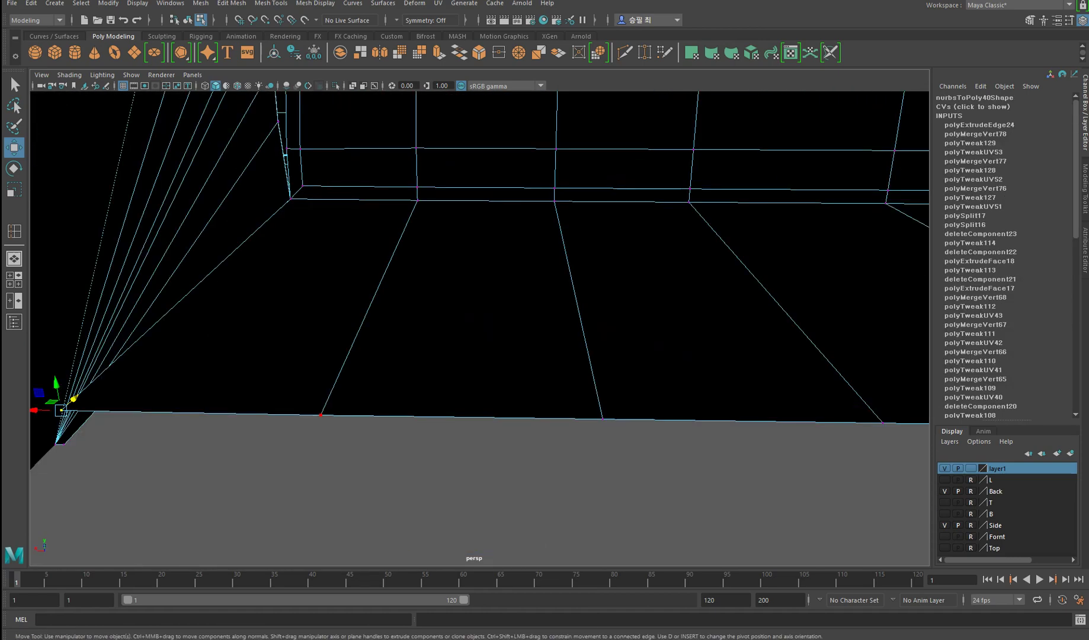
alt+middle_drag(415, 356, 563, 302)
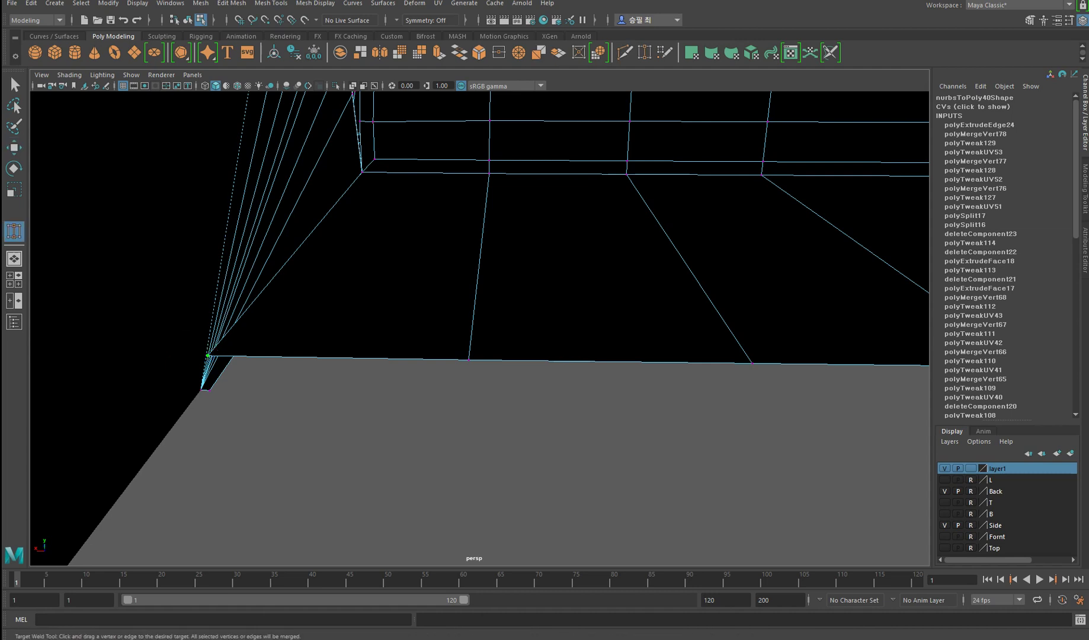
drag(208, 355, 203, 390)
scroll(480, 329, down, 5)
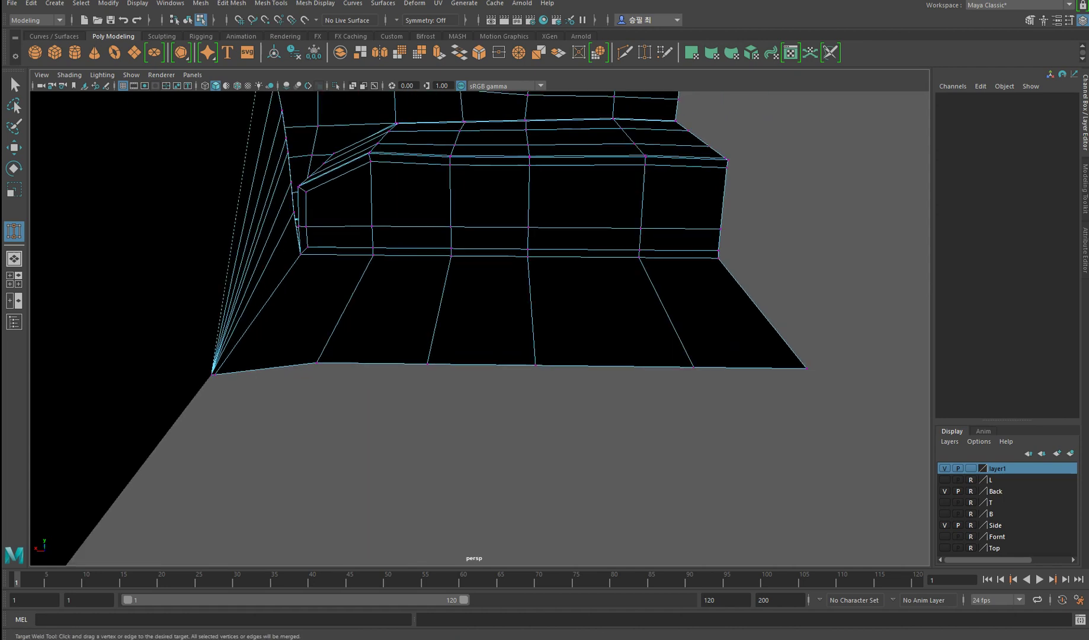
- Line up the other rear border vertices of the bumper underside with the welded corner and show the bumper smoothed in object mode
key(F8)
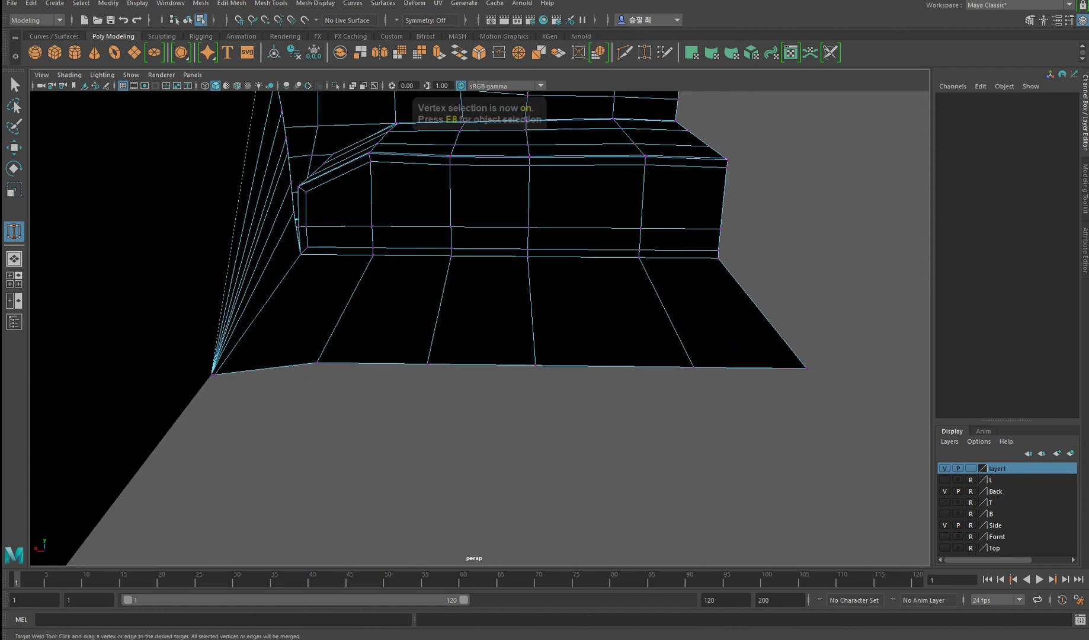
drag(853, 391, 299, 339)
alt+drag(533, 297, 534, 237)
drag(549, 400, 468, 284)
click(498, 297)
scroll(463, 284, down, 3)
scroll(463, 284, up, 3)
key(3)
scroll(368, 323, down, 3)
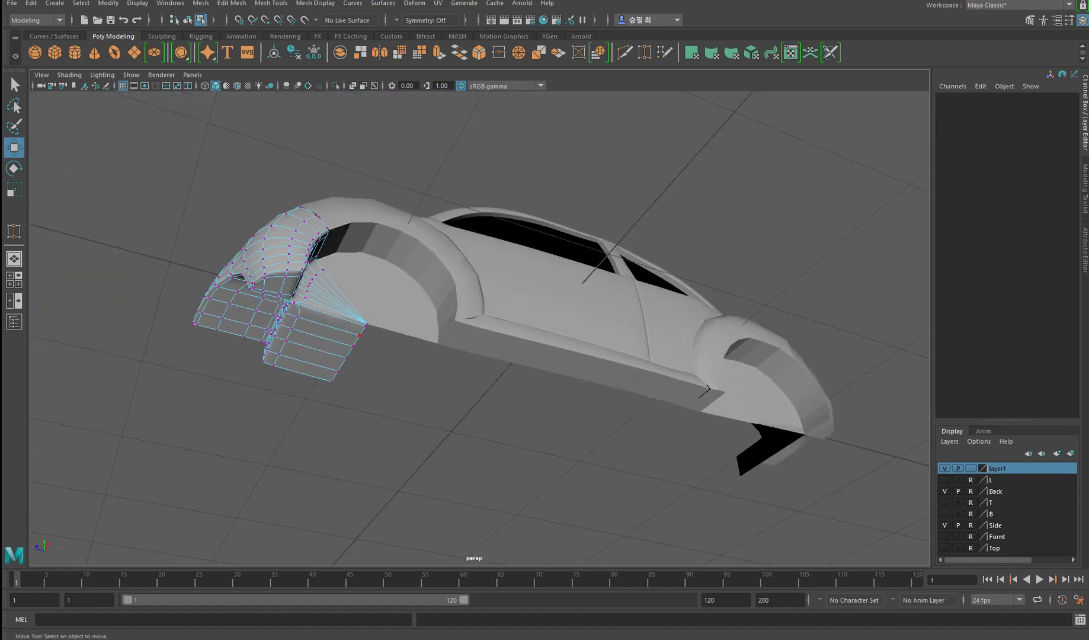
scroll(367, 323, up, 2)
click(368, 323)
key(F8)
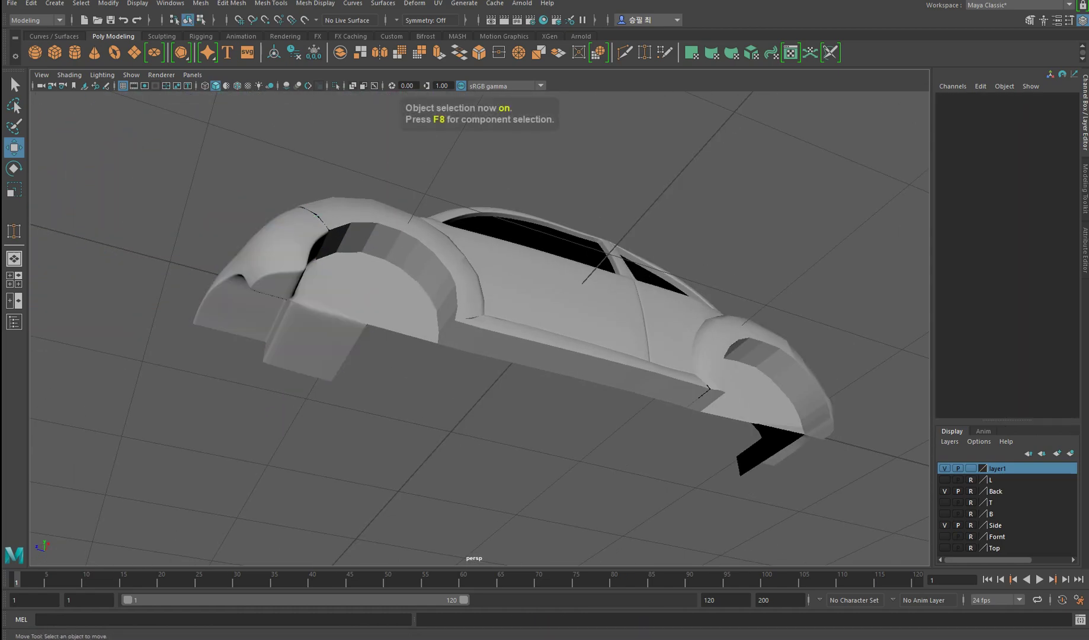
- Extrude the front wheel arch's lower edge behind the wheel centre inward to the car's centre line
click(385, 273)
alt+drag(385, 273, 453, 231)
scroll(453, 231, up, 2)
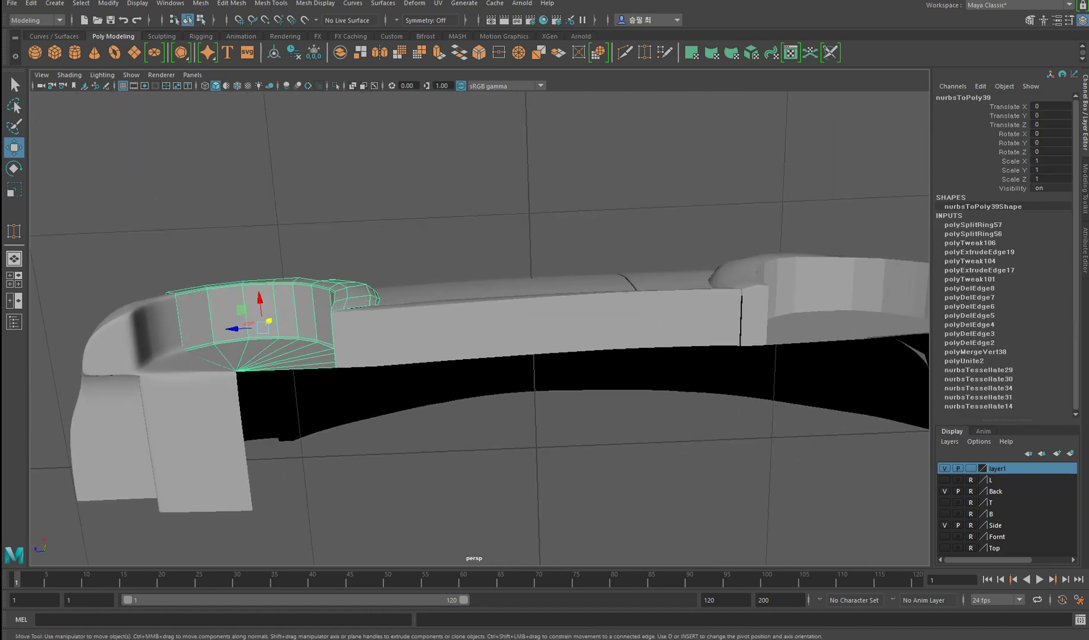
key(F10)
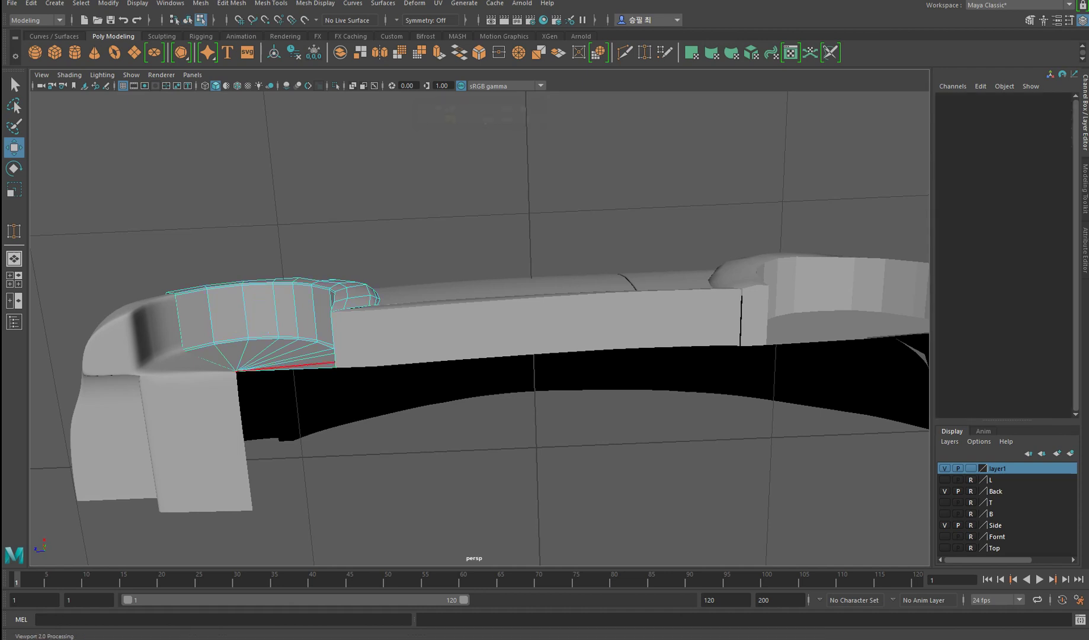
click(285, 368)
alt+middle_drag(285, 368, 320, 317)
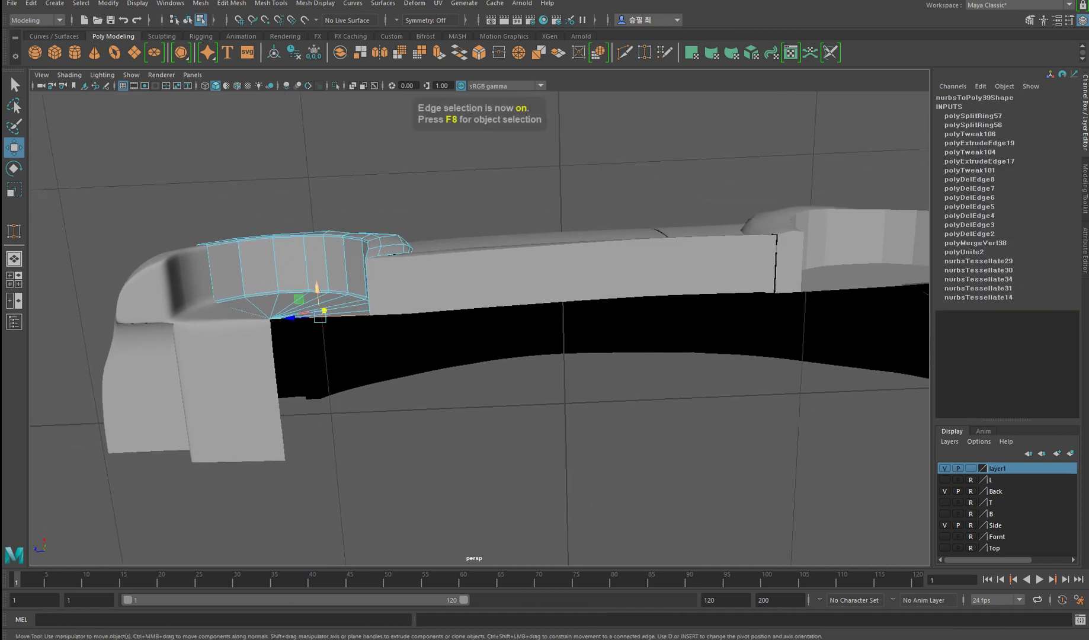
mouse_move(320, 318)
shift+mouse_down()
mouse_move(333, 457)
mouse_move(462, 409)
mouse_move(504, 355)
mouse_move(471, 388)
mouse_move(421, 394)
mouse_move(457, 385)
shift+mouse_up()
key(4)
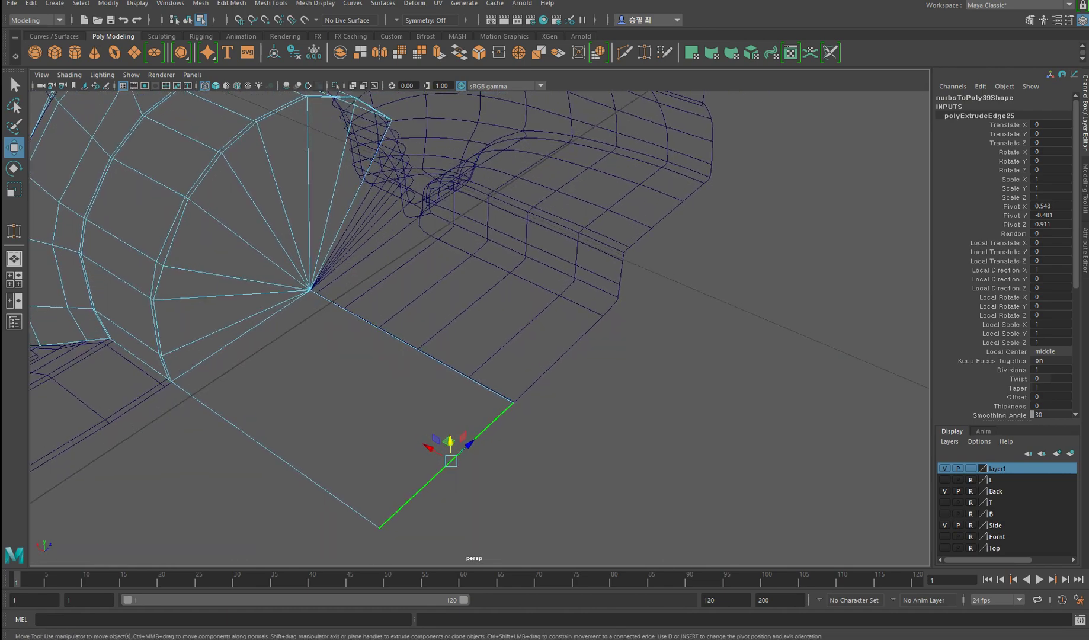
drag(428, 447, 426, 445)
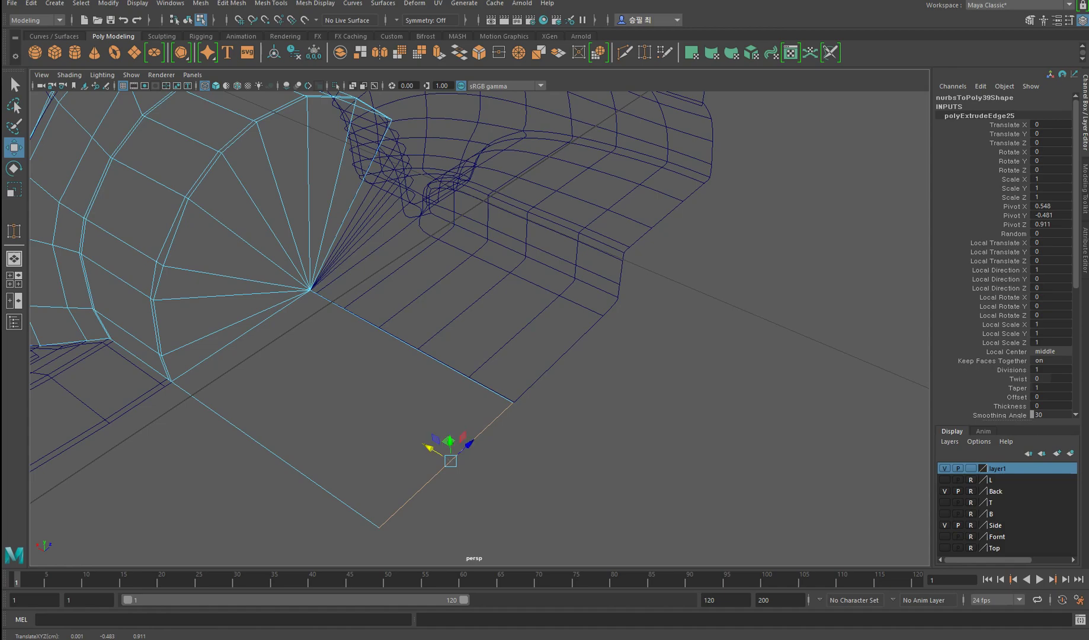
click(433, 358)
alt+drag(433, 357, 492, 370)
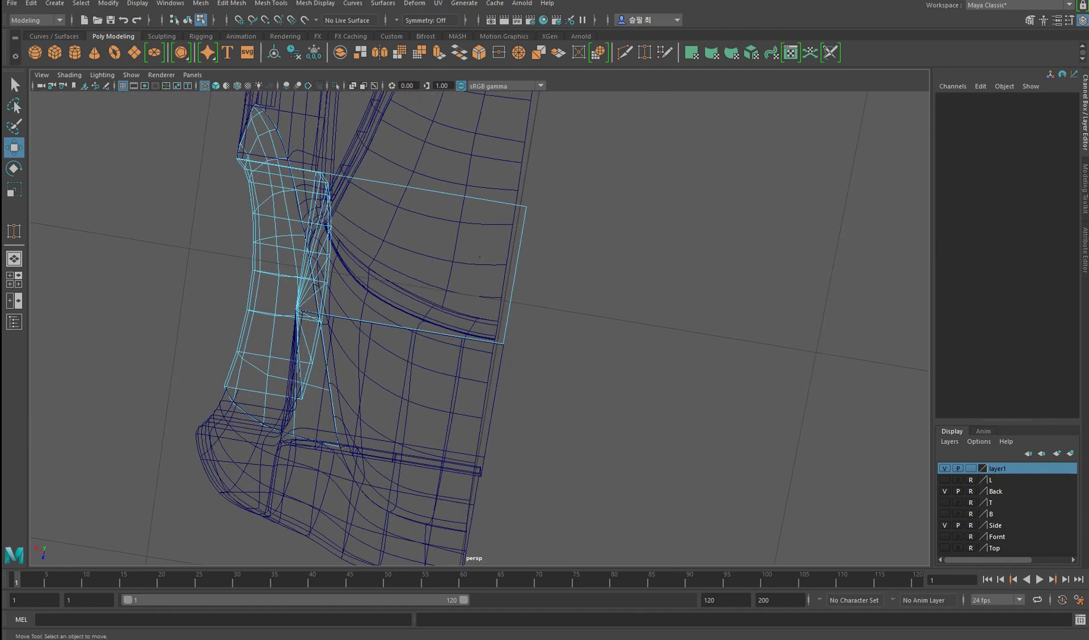
click(513, 274)
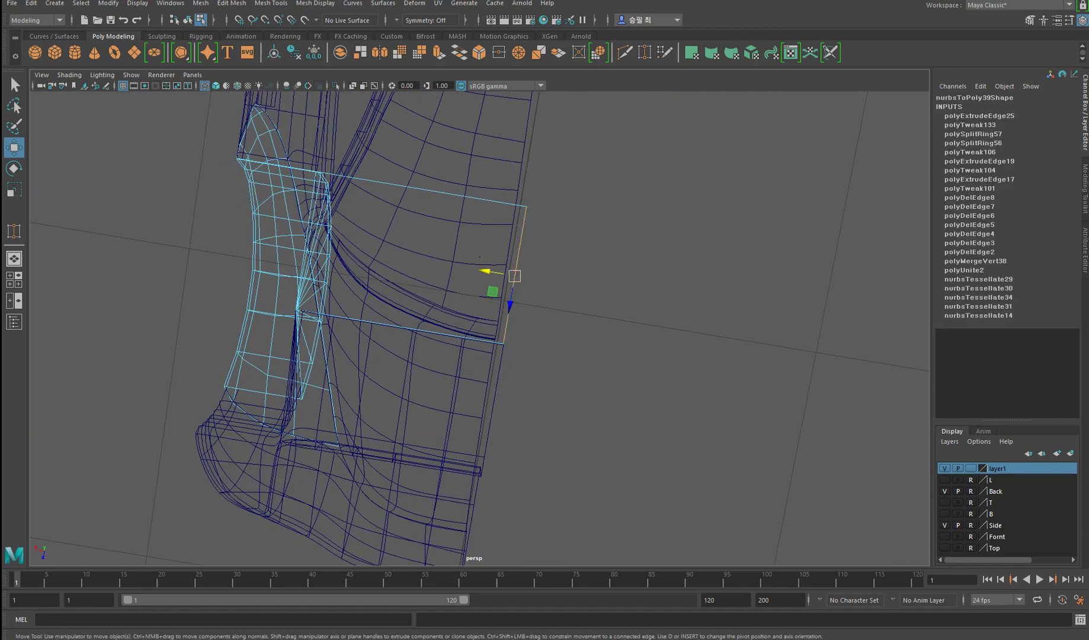
- Return to object mode with shaded display and turn on the wireframe overlay for the car body
key(F8)
key(5)
alt+drag(474, 326, 652, 311)
click(237, 86)
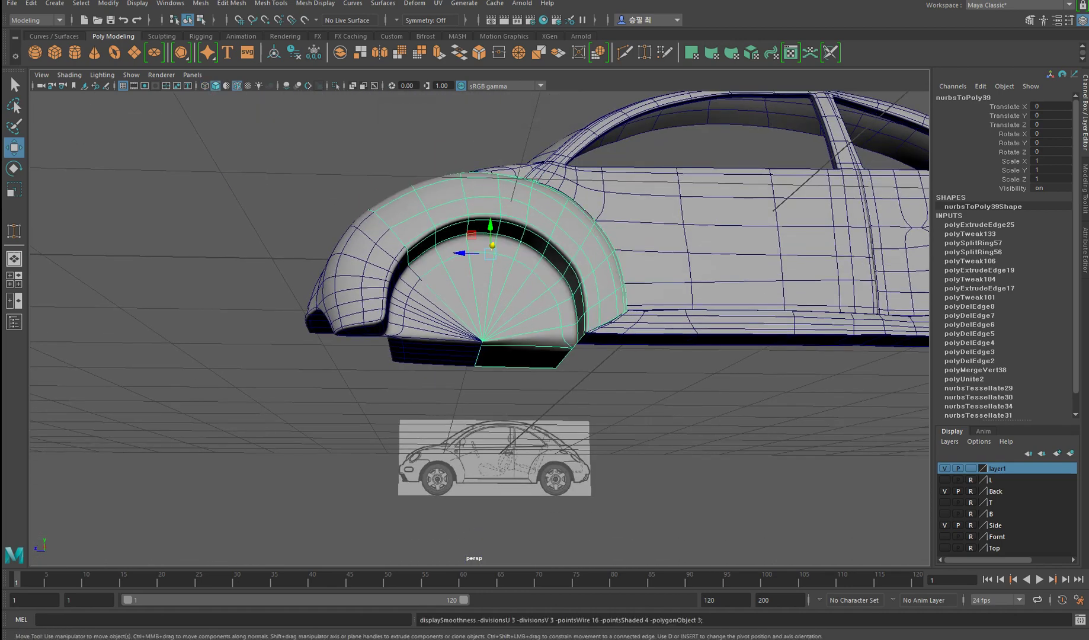
click(482, 415)
mouse_move(482, 414)
alt+mouse_down()
mouse_move(482, 451)
mouse_move(498, 415)
mouse_move(492, 474)
mouse_move(475, 427)
mouse_move(469, 438)
mouse_move(480, 403)
alt+mouse_up()
- Insert edge loops across the front wheel arch's new underside, supporting both ends and matching the bumper underside's divisions, and show it smoothed
click(480, 237)
scroll(480, 237, up, 2)
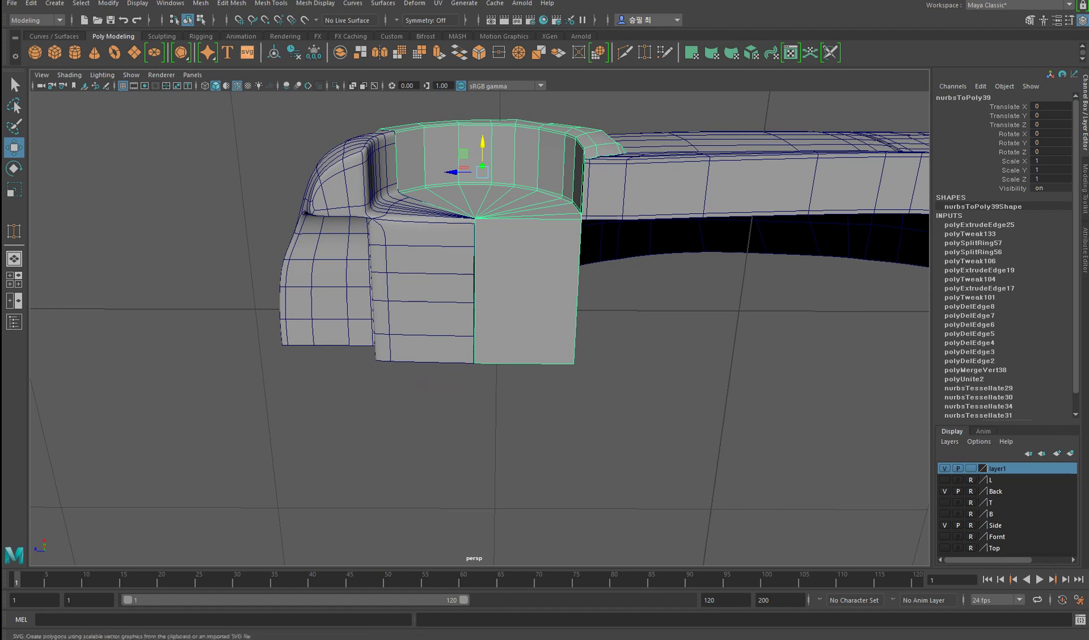
click(271, 3)
mouse_move(232, 4)
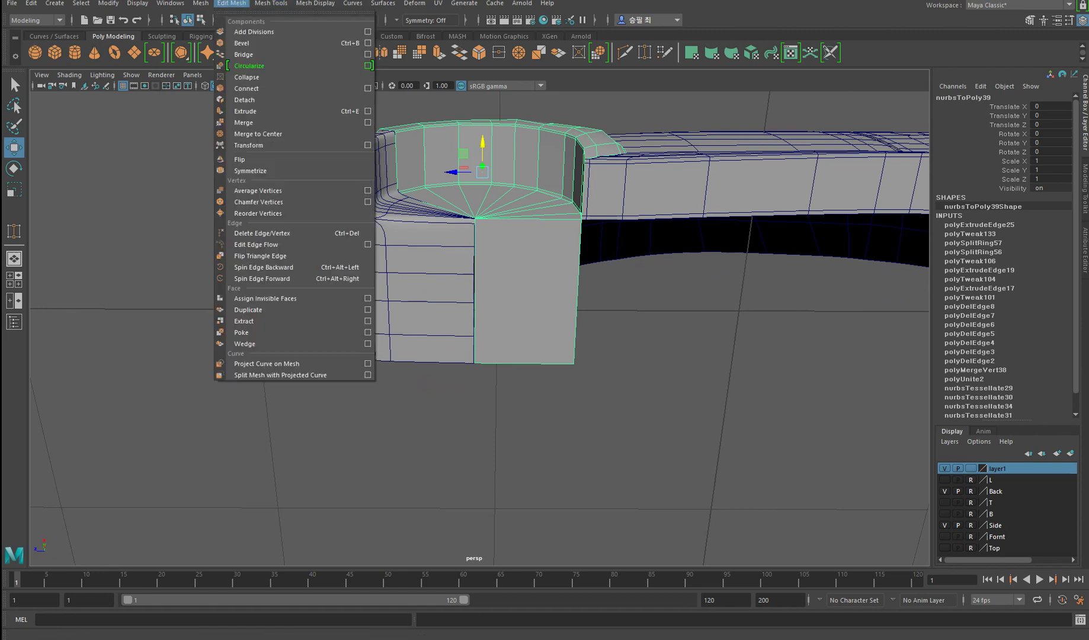
click(290, 88)
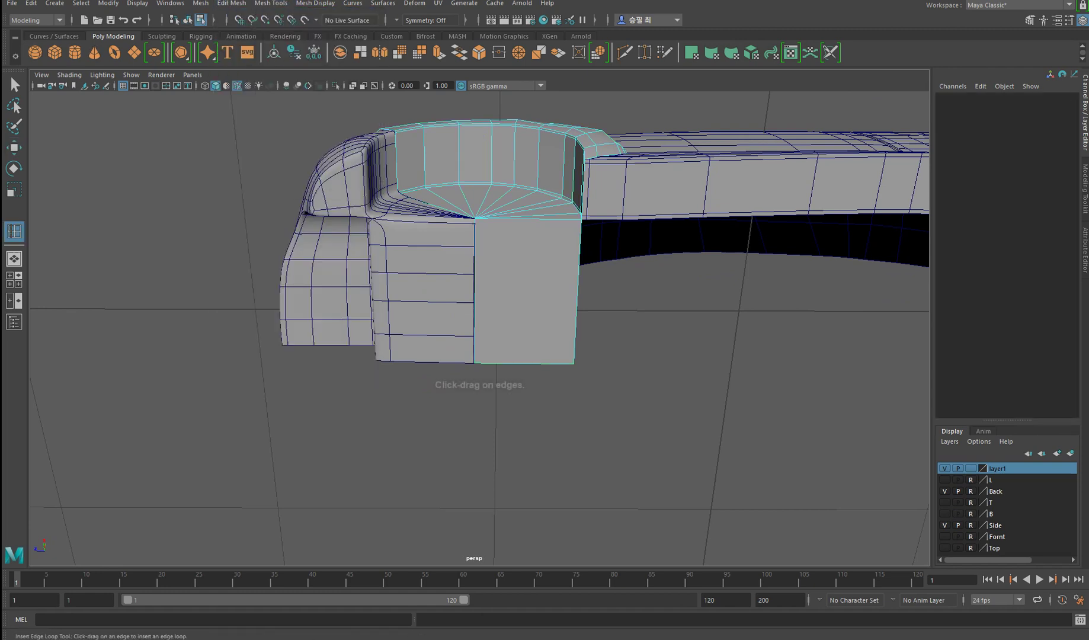
drag(474, 210, 474, 204)
drag(474, 364, 474, 338)
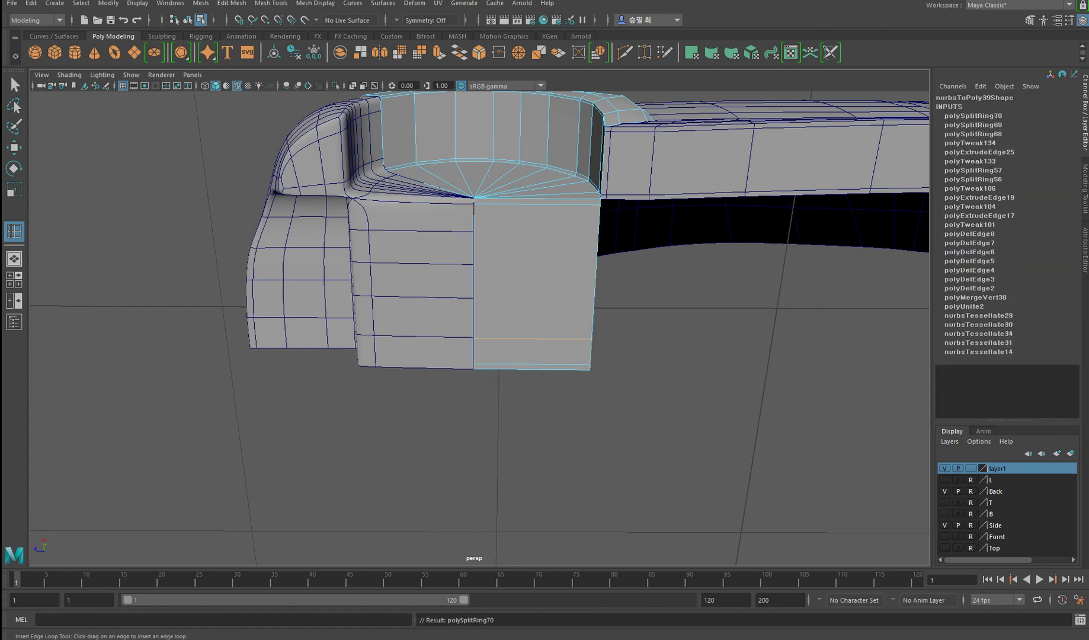
click(474, 295)
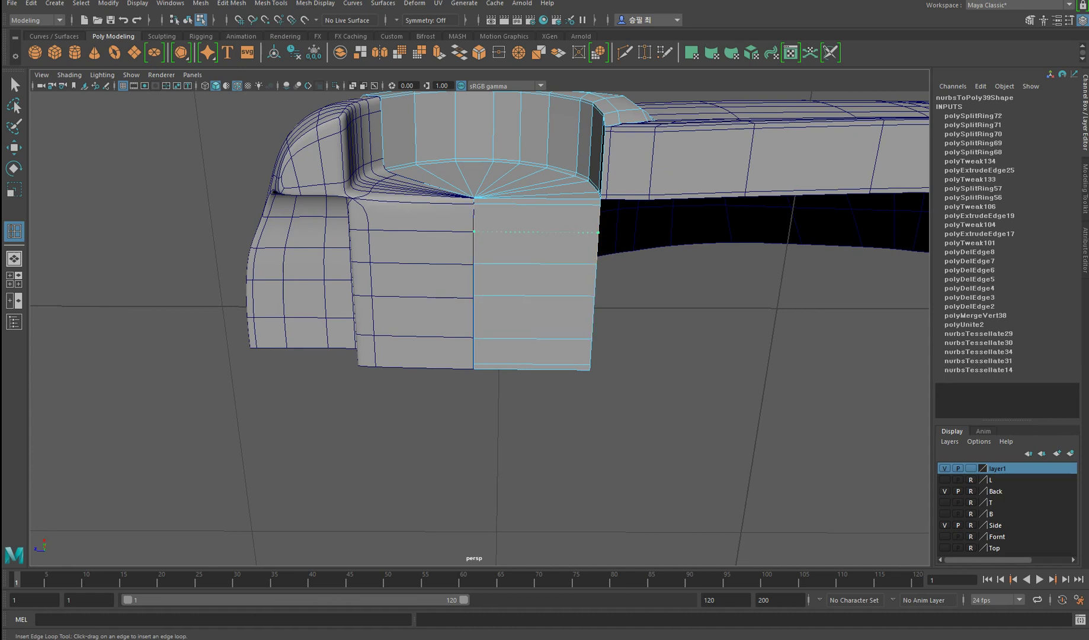
click(474, 233)
alt+drag(534, 296, 557, 291)
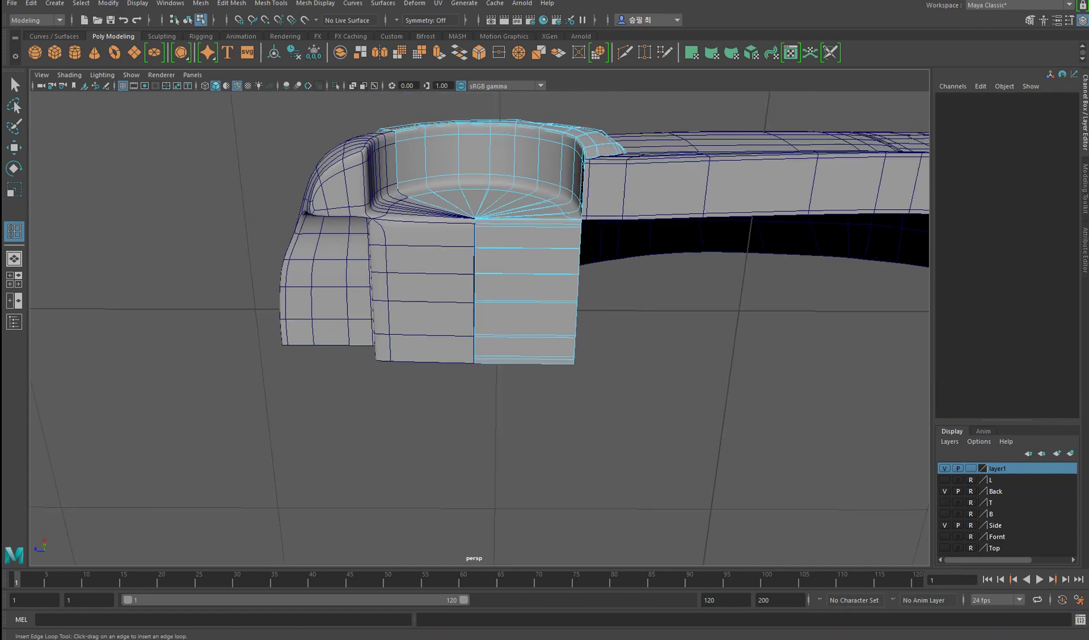
key(F8)
scroll(474, 297, down, 5)
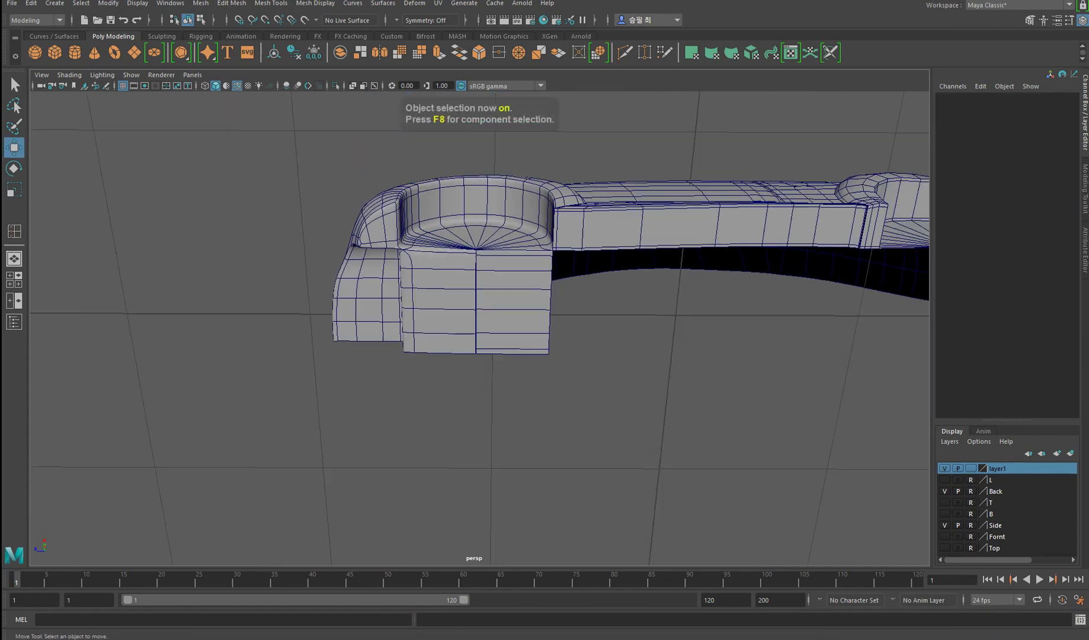
- Select the sill beneath the doors and switch to edge selection at its lower inner border
alt+drag(474, 296, 629, 237)
scroll(563, 296, up, 3)
click(545, 323)
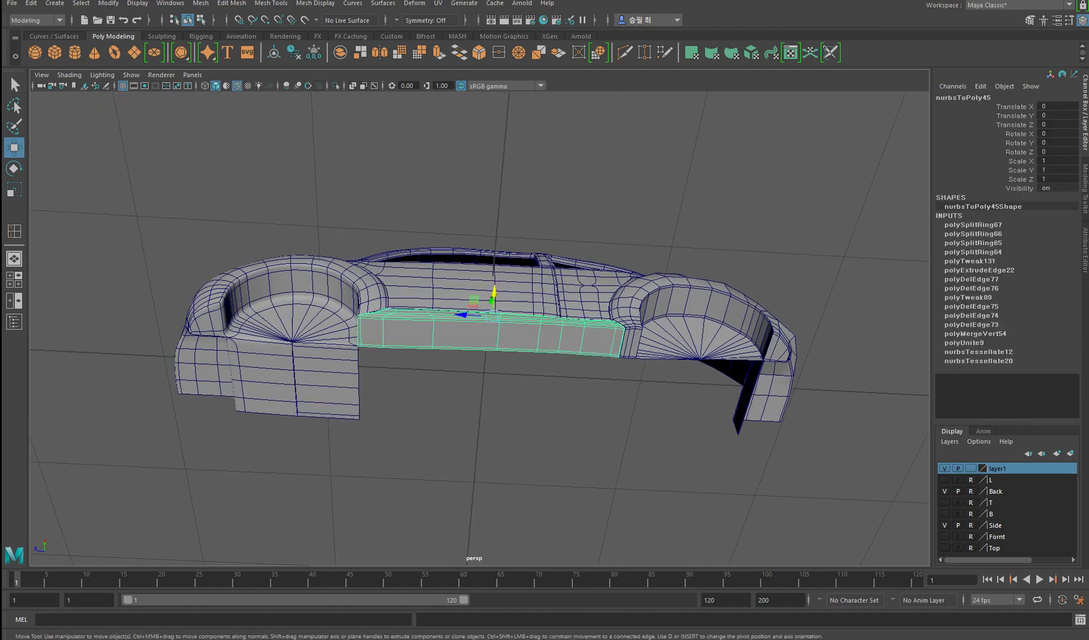
alt+drag(545, 323, 510, 332)
key(F10)
scroll(462, 350, up, 2)
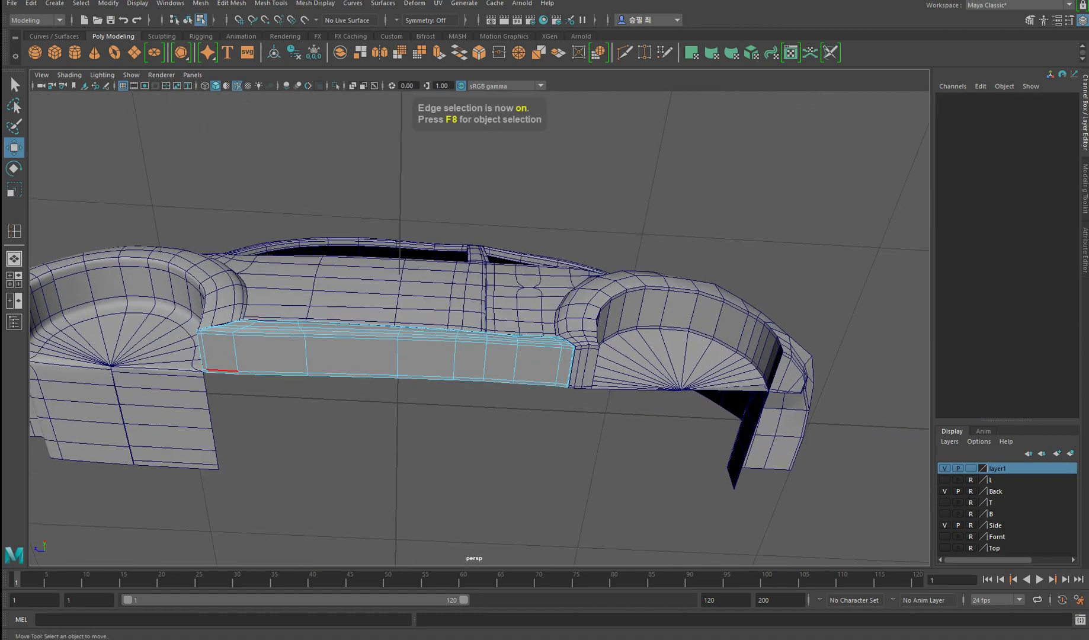
scroll(478, 326, up, 2)
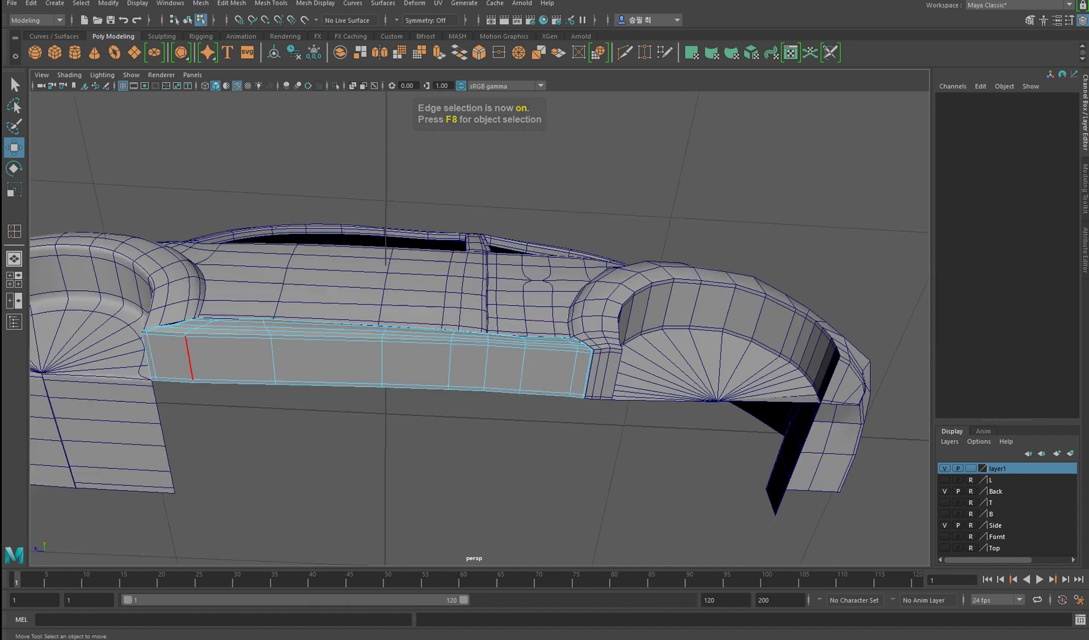